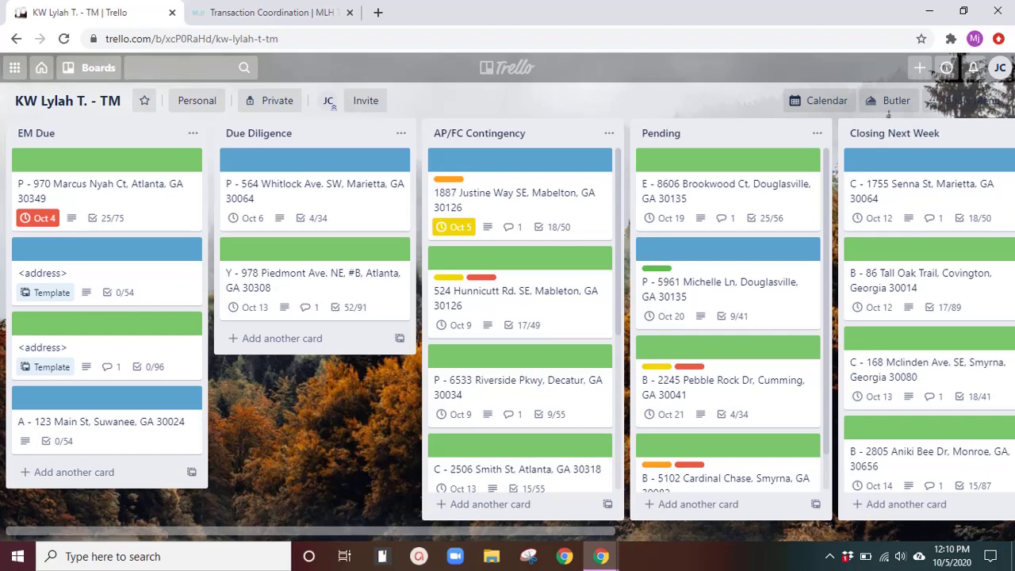
Step: Open the blue template card in the EM Due list, view its cover size and color options, and close the card
{"action": "left_click_drag", "start_coordinate": [607, 529], "coordinate": [563, 520]}
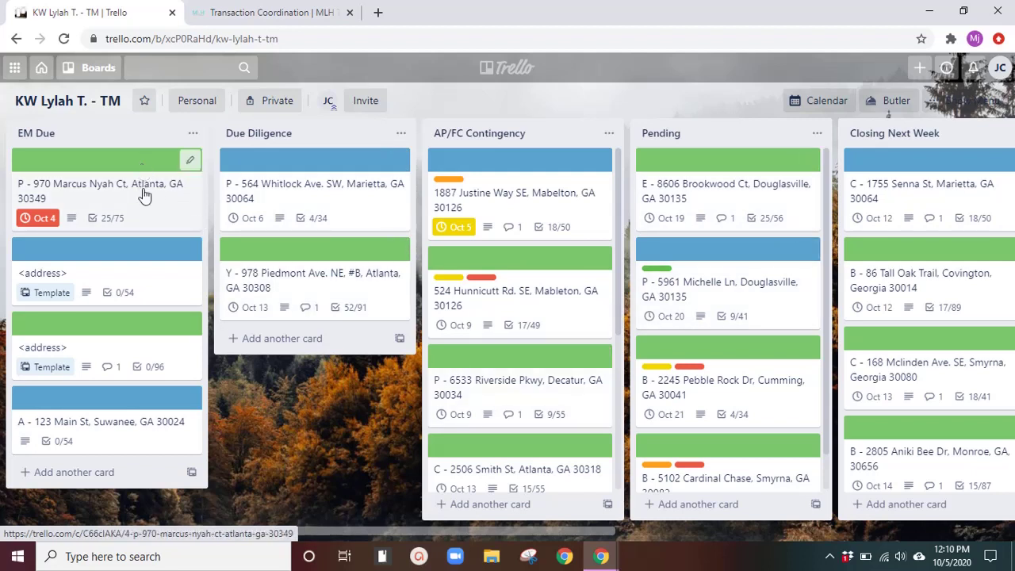
{"action": "left_click", "coordinate": [146, 255]}
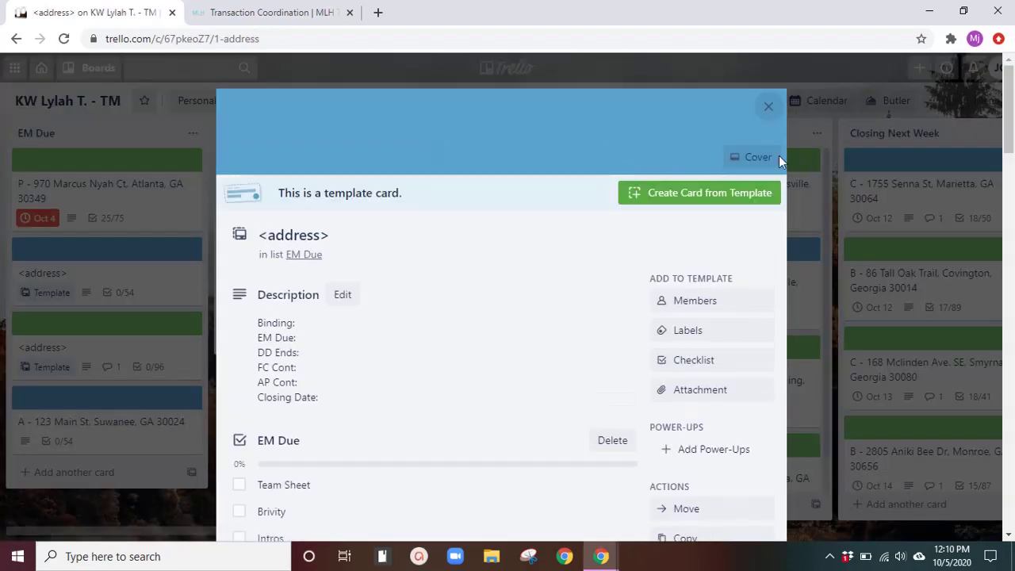
{"action": "left_click", "coordinate": [735, 156]}
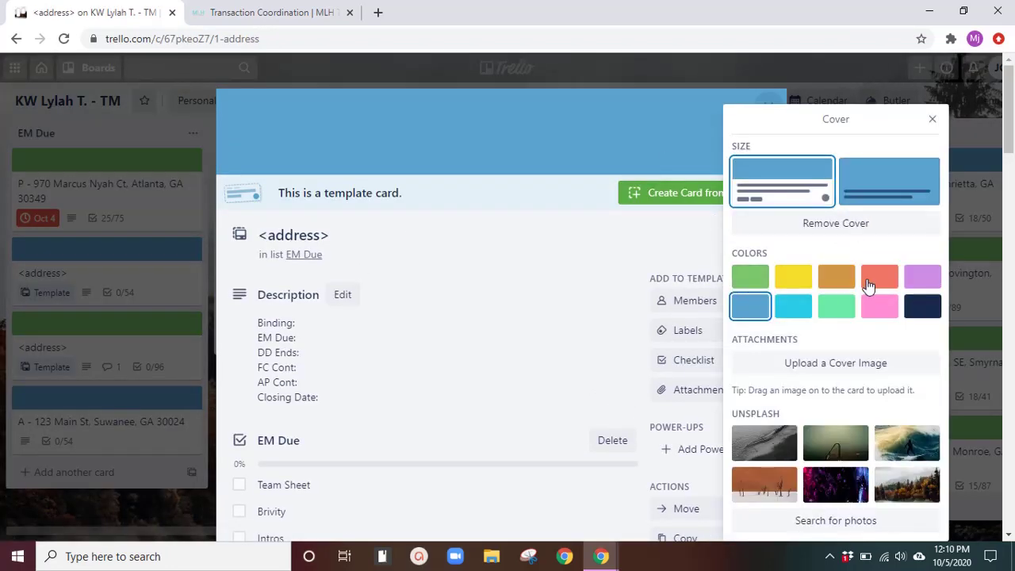
{"action": "left_click", "coordinate": [143, 511]}
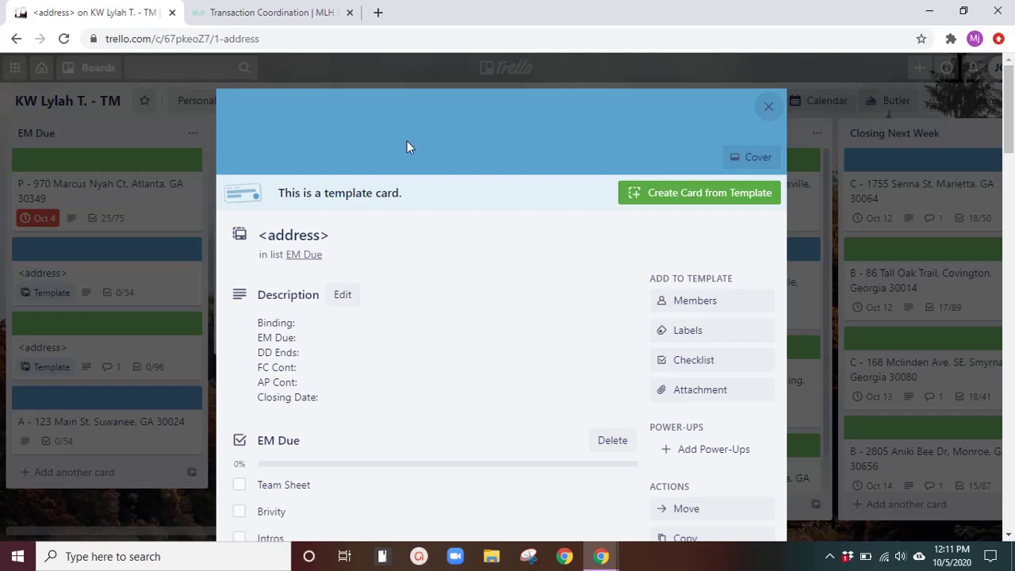
{"action": "left_click", "coordinate": [145, 513]}
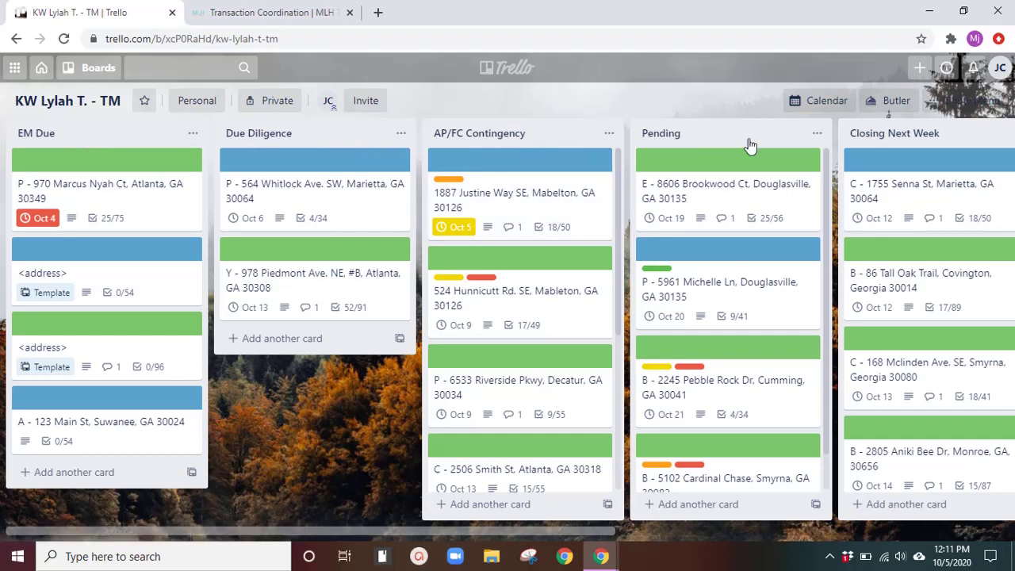
Step: Move the September Closings list to position 1 on the Closed Deals board
{"action": "left_click_drag", "start_coordinate": [542, 531], "coordinate": [779, 491]}
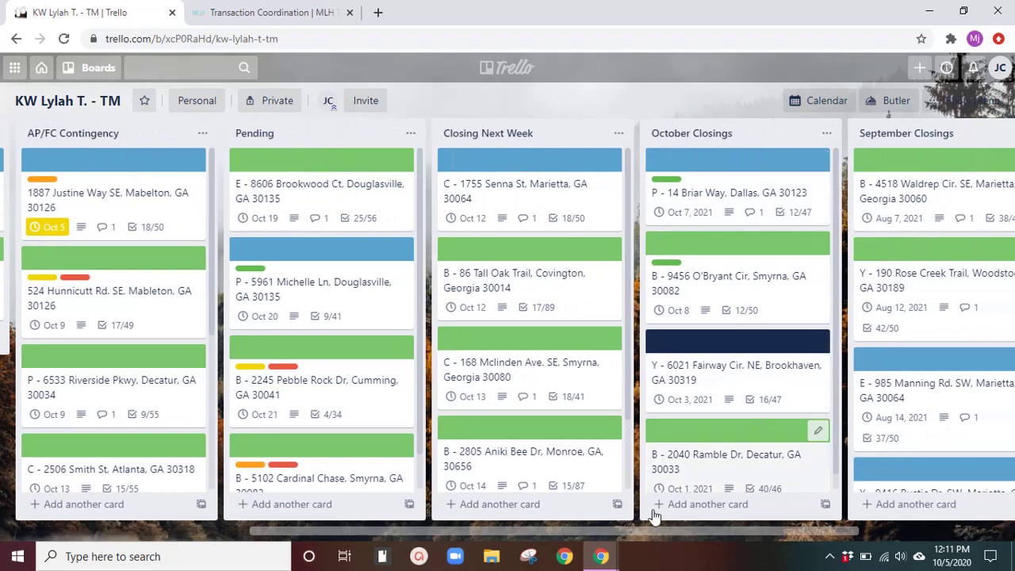
{"action": "left_click_drag", "start_coordinate": [644, 531], "coordinate": [758, 530]}
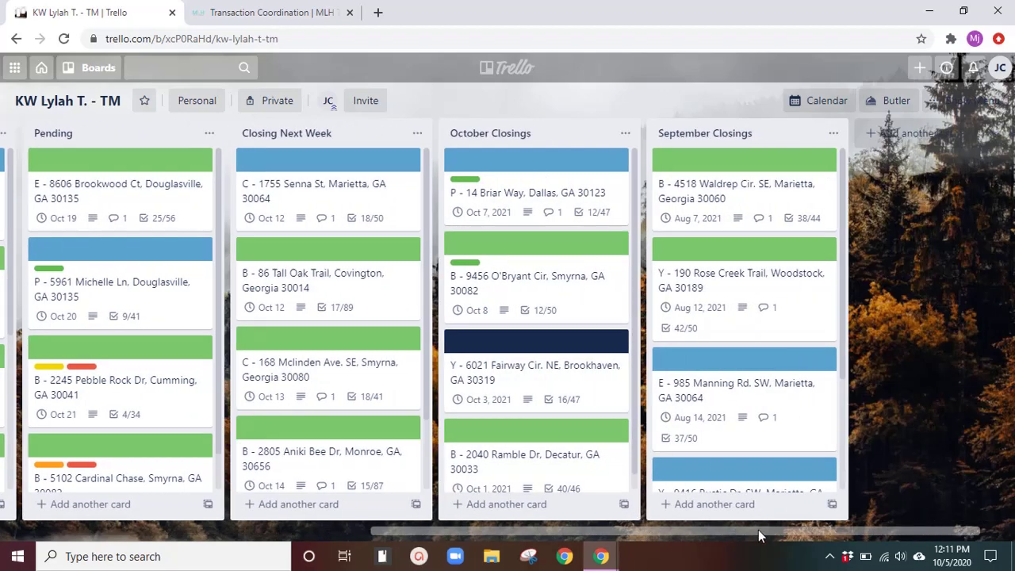
{"action": "left_click", "coordinate": [833, 135]}
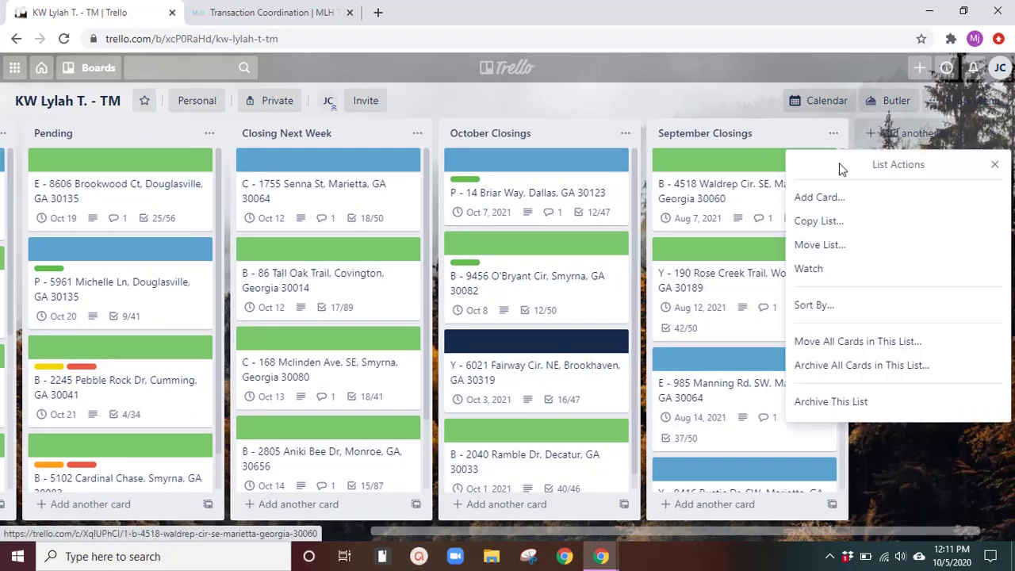
{"action": "left_click", "coordinate": [845, 248]}
{"action": "left_click", "coordinate": [852, 208]}
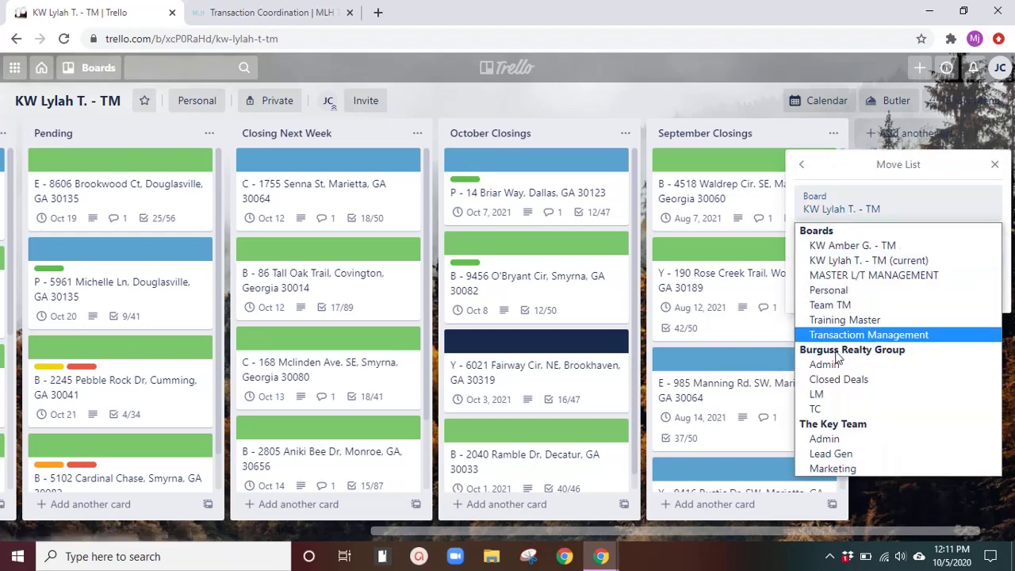
{"action": "left_click", "coordinate": [838, 379]}
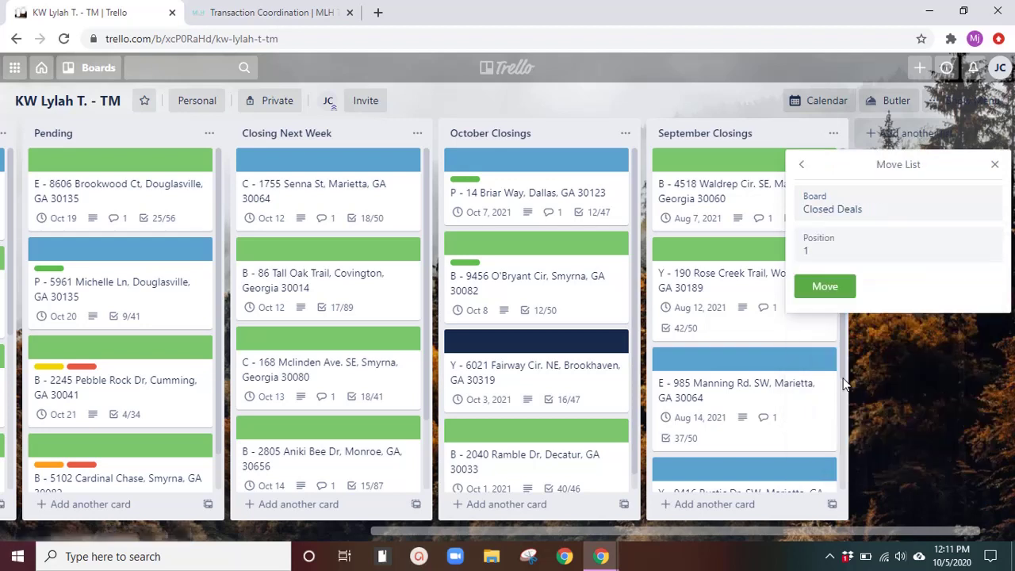
{"action": "left_click", "coordinate": [825, 287]}
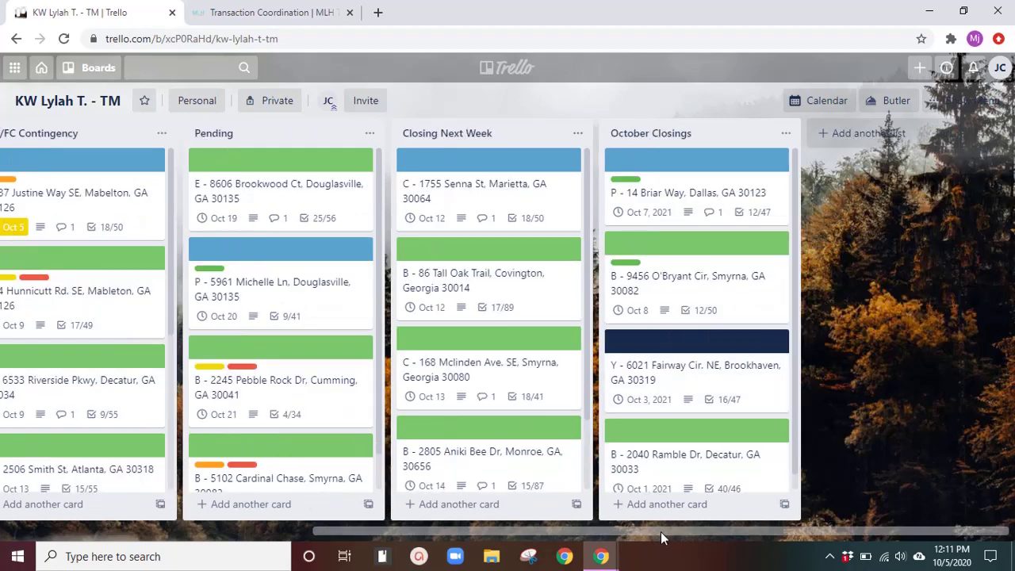
Step: Examine the description date fields and EM Due checklist of the blue template card, then return to the board
{"action": "left_click_drag", "start_coordinate": [651, 535], "coordinate": [346, 532]}
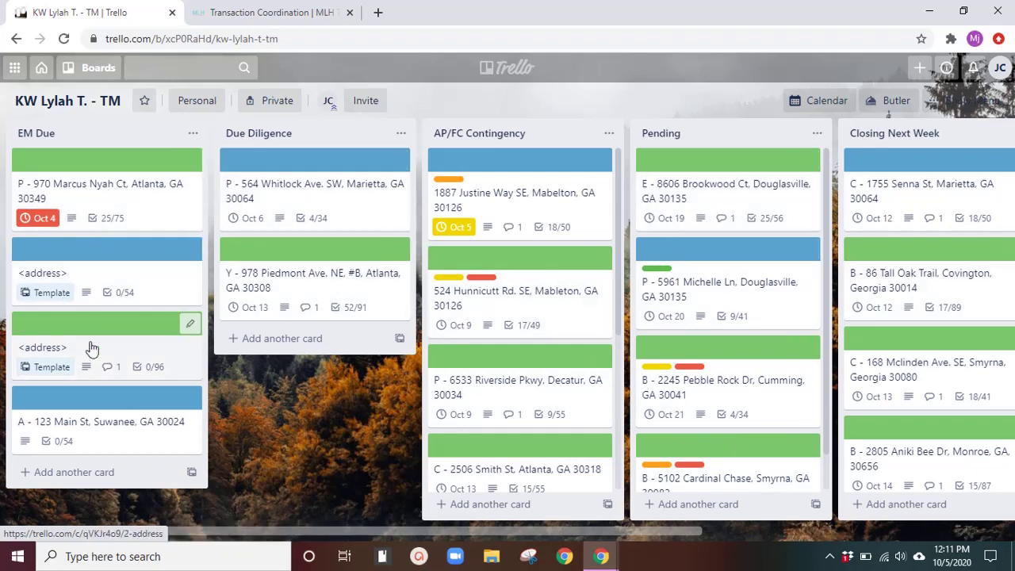
{"action": "left_click", "coordinate": [122, 286]}
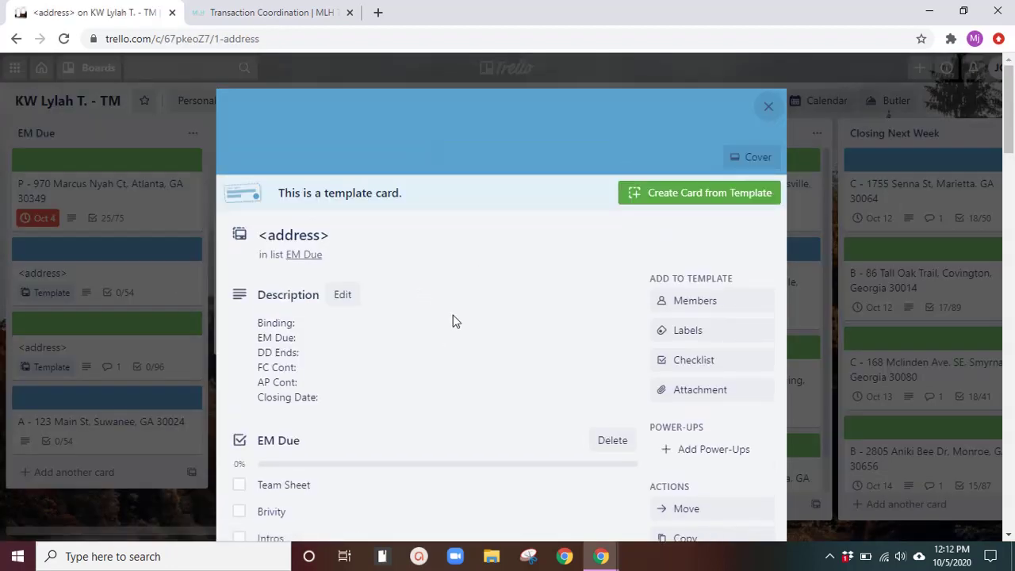
{"action": "scroll", "coordinate": [452, 319], "scroll_direction": "down", "scroll_amount": 1}
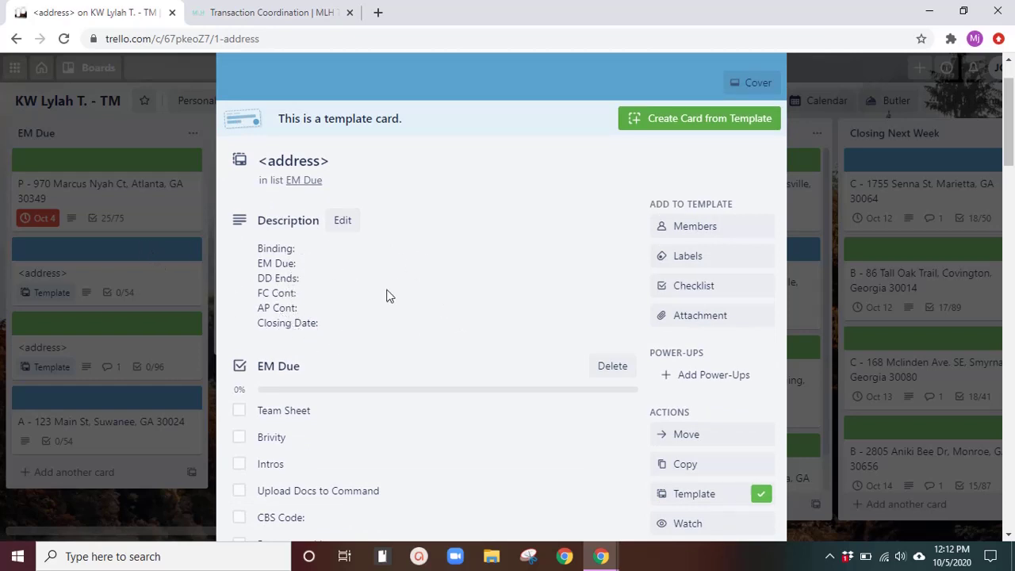
{"action": "left_click", "coordinate": [173, 297]}
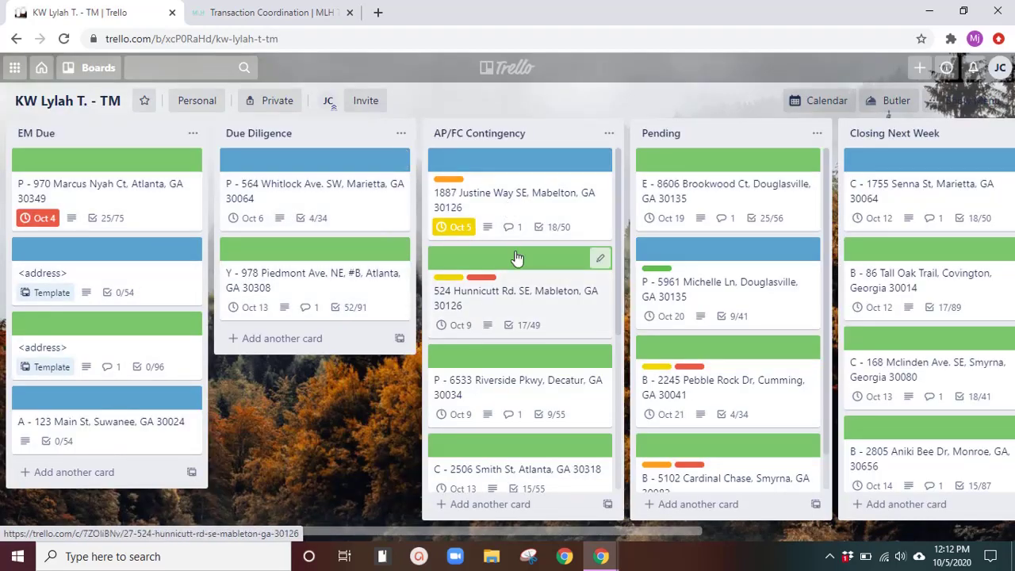
Step: Set the due date of the first card in the AP/FC Contingency list to 10/20/2020
{"action": "left_click", "coordinate": [520, 200]}
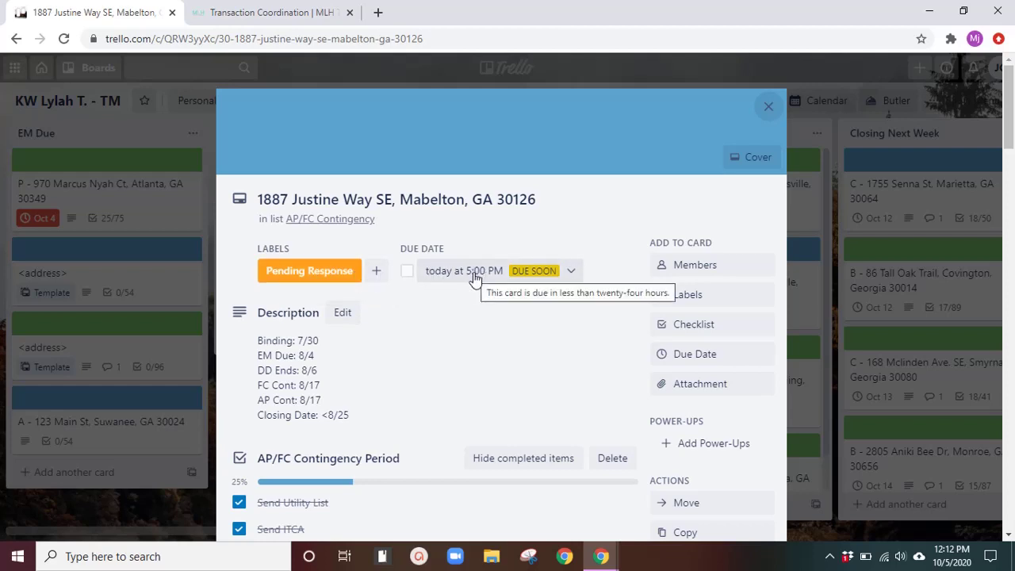
{"action": "left_click", "coordinate": [474, 278]}
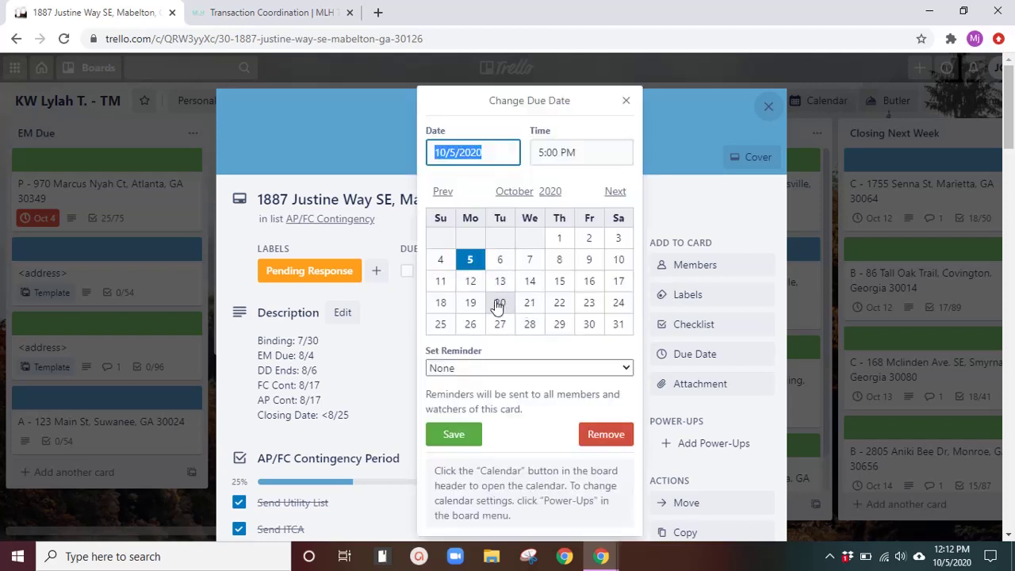
{"action": "left_click", "coordinate": [499, 305]}
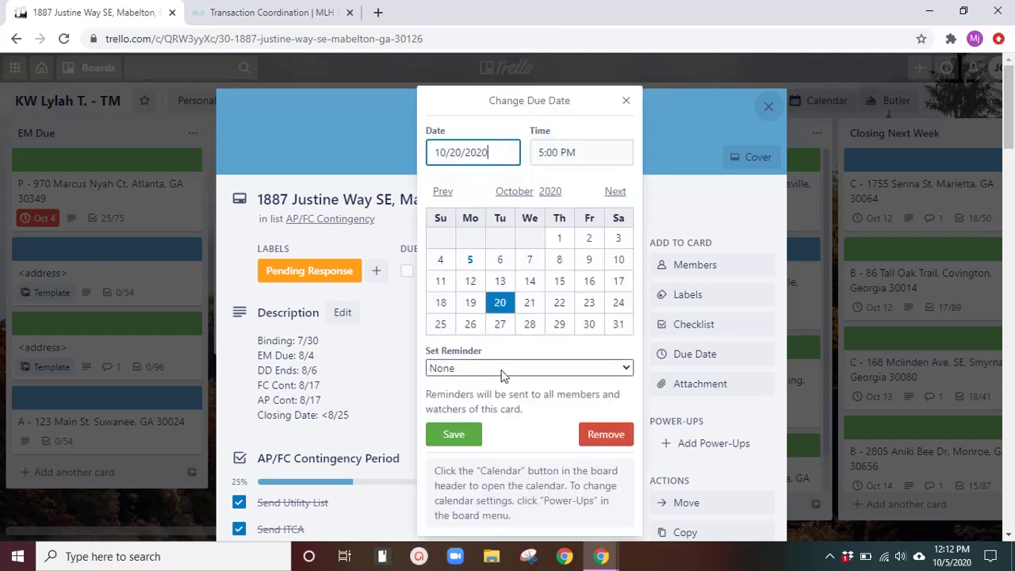
{"action": "left_click", "coordinate": [452, 434]}
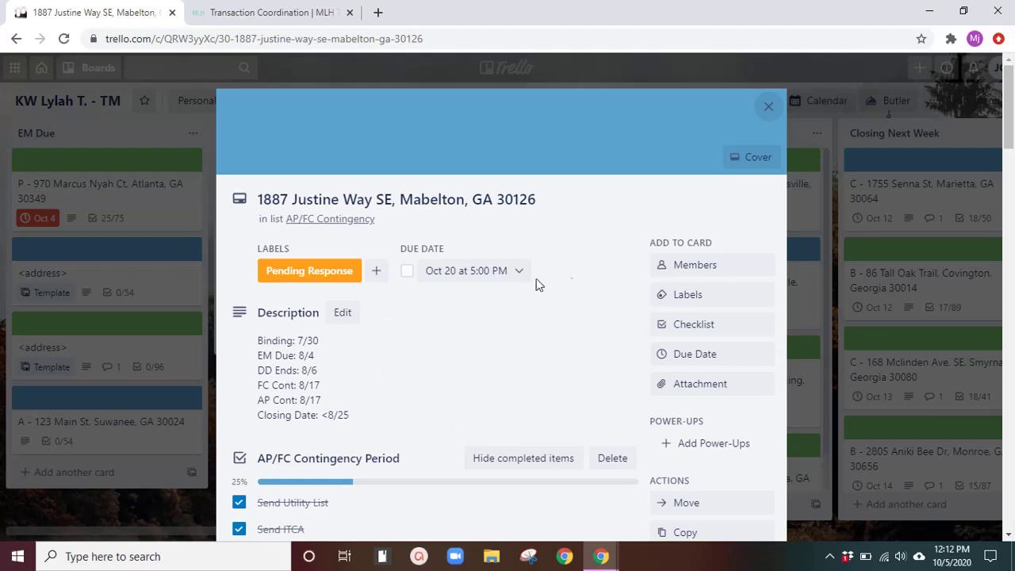
{"action": "left_click", "coordinate": [196, 394]}
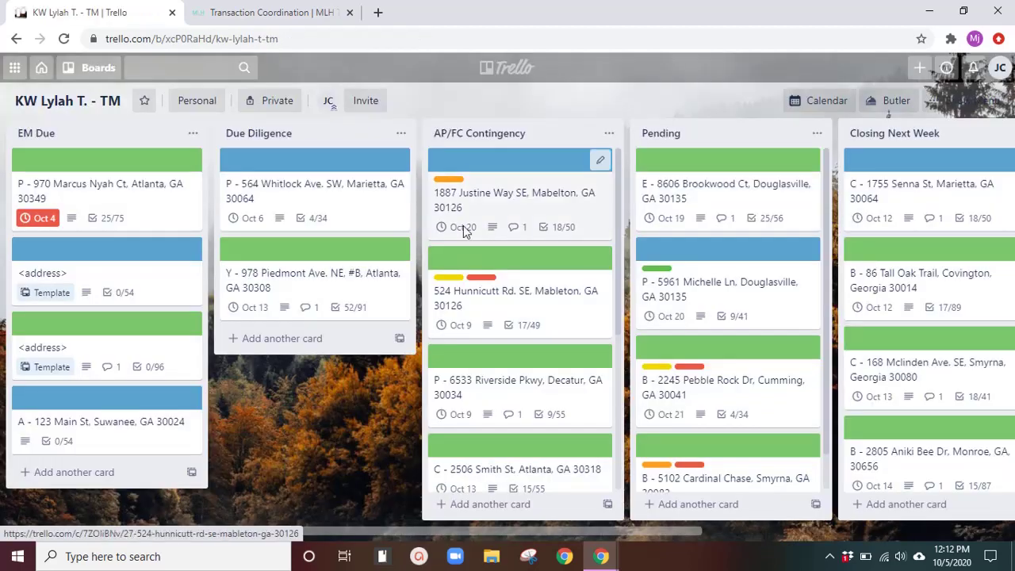
Step: Move the first AP/FC Contingency card to second place in the Pending list and remove its Pending Response label
{"action": "left_click_drag", "start_coordinate": [494, 188], "coordinate": [696, 261]}
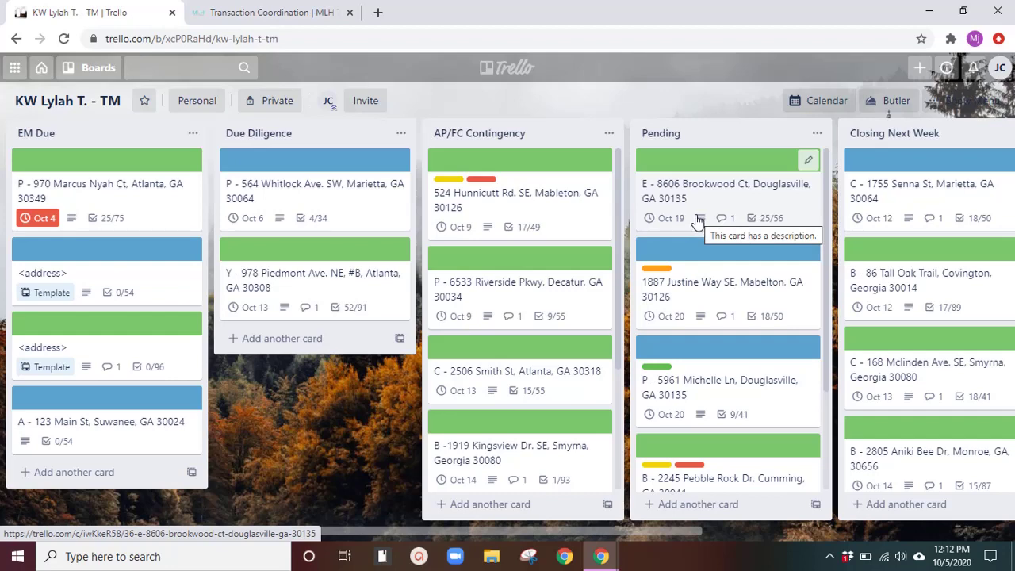
{"action": "left_click", "coordinate": [694, 287]}
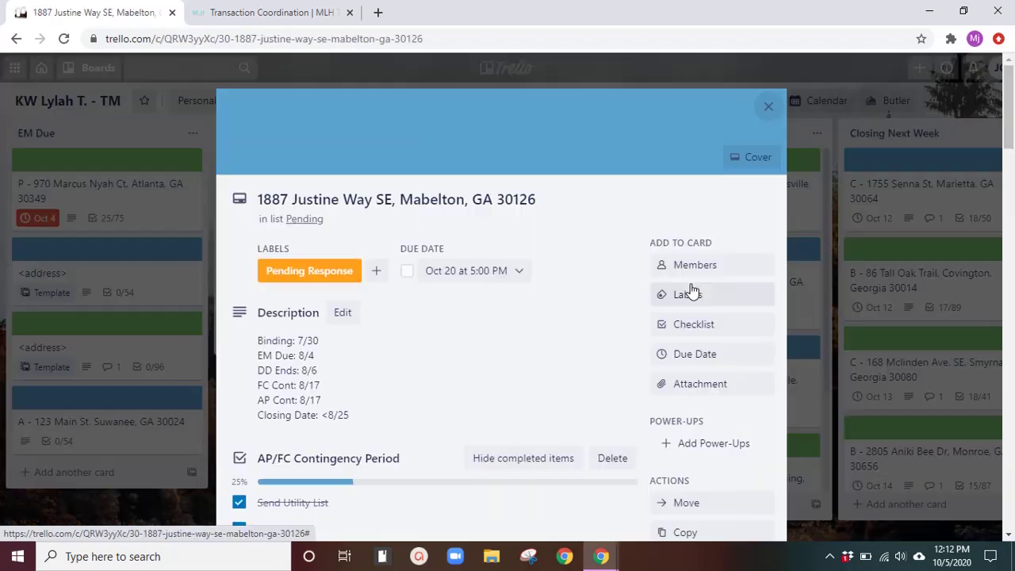
{"action": "left_click", "coordinate": [312, 278]}
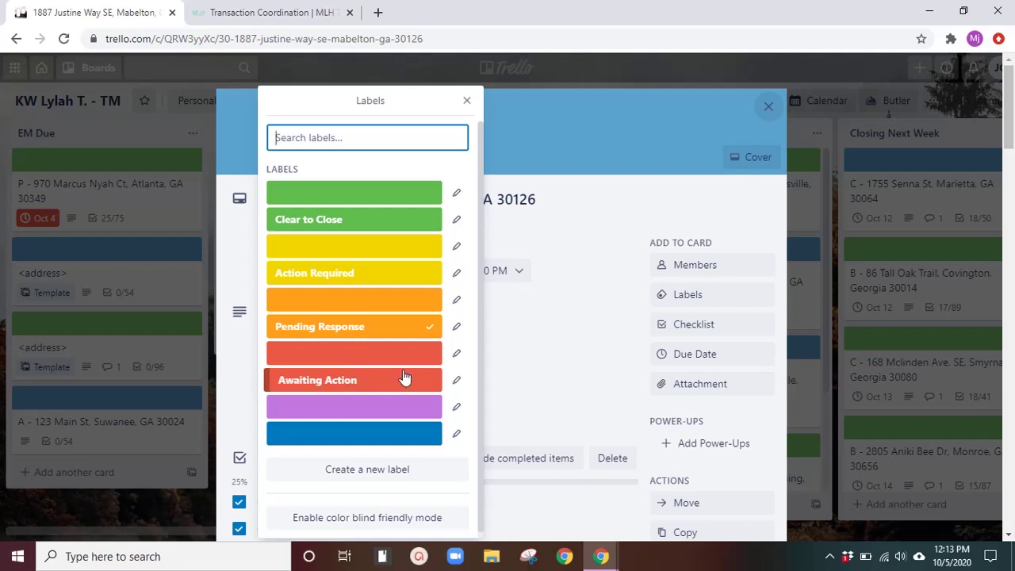
{"action": "left_click", "coordinate": [586, 334]}
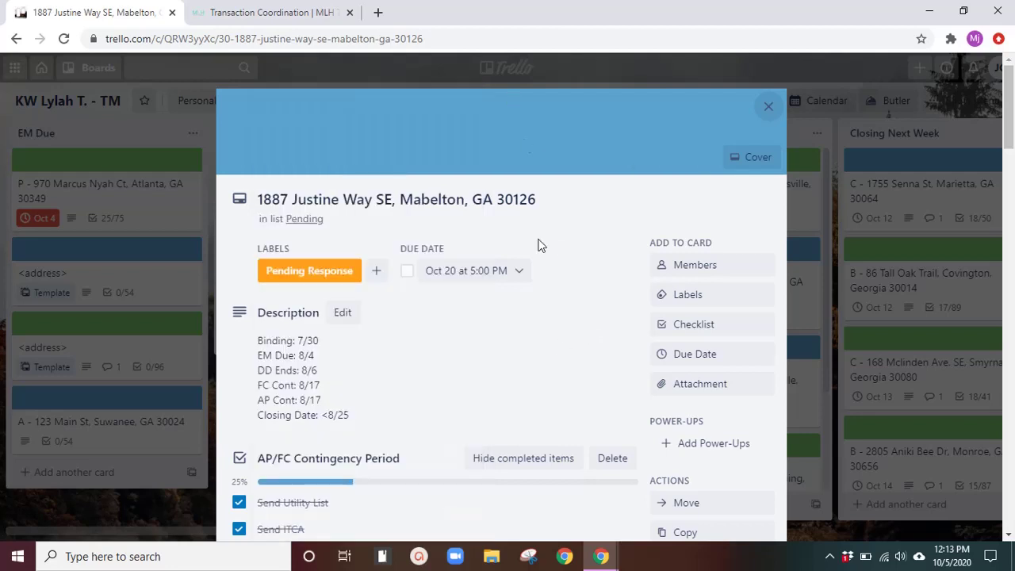
{"action": "left_click", "coordinate": [321, 273]}
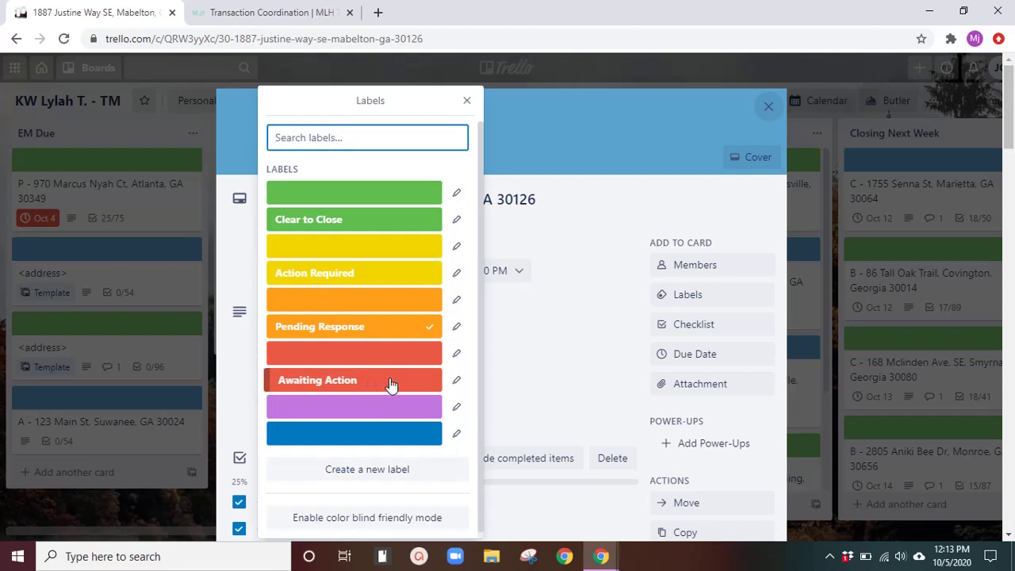
{"action": "left_click", "coordinate": [370, 329]}
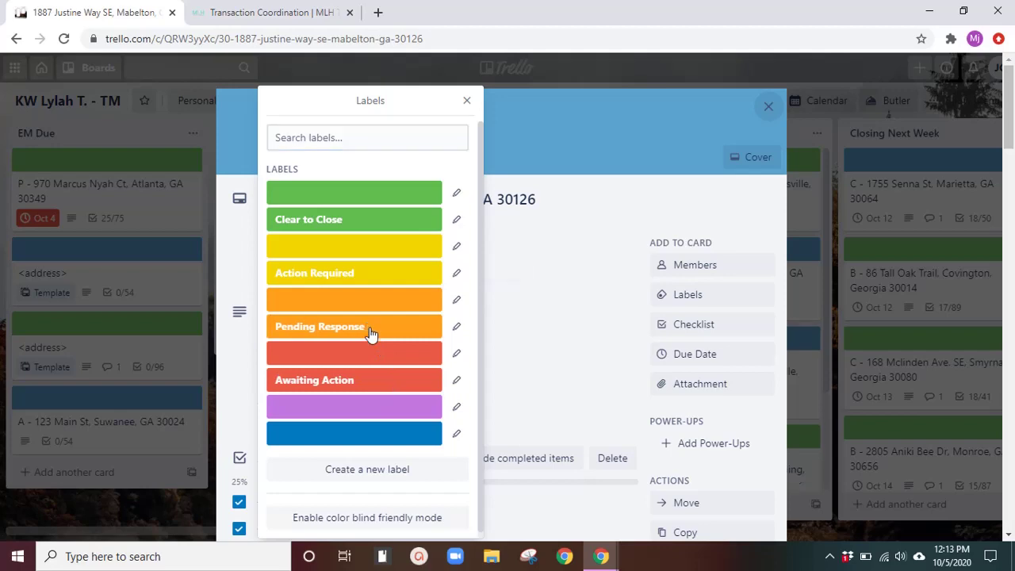
{"action": "left_click", "coordinate": [566, 323]}
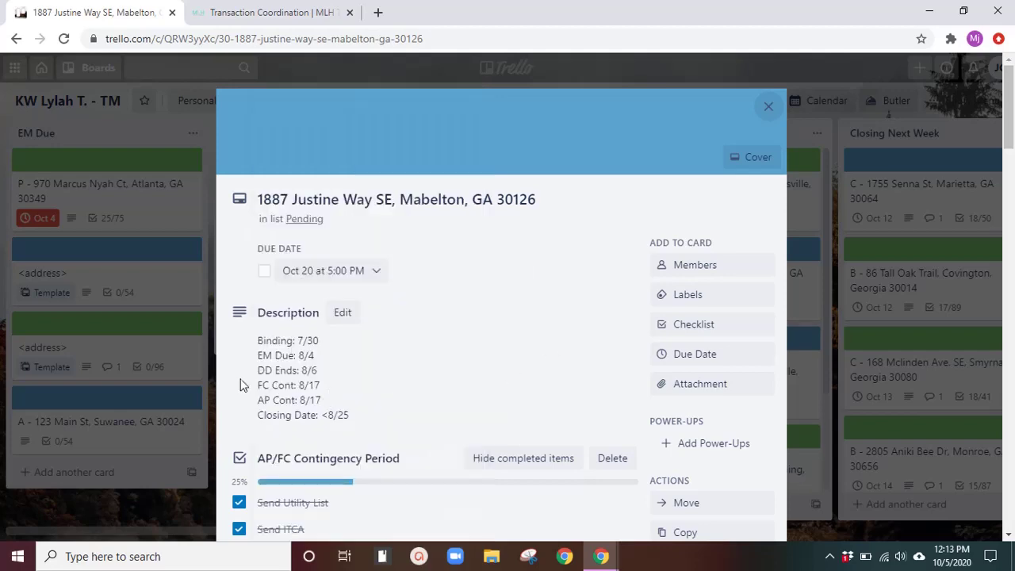
{"action": "left_click", "coordinate": [208, 313]}
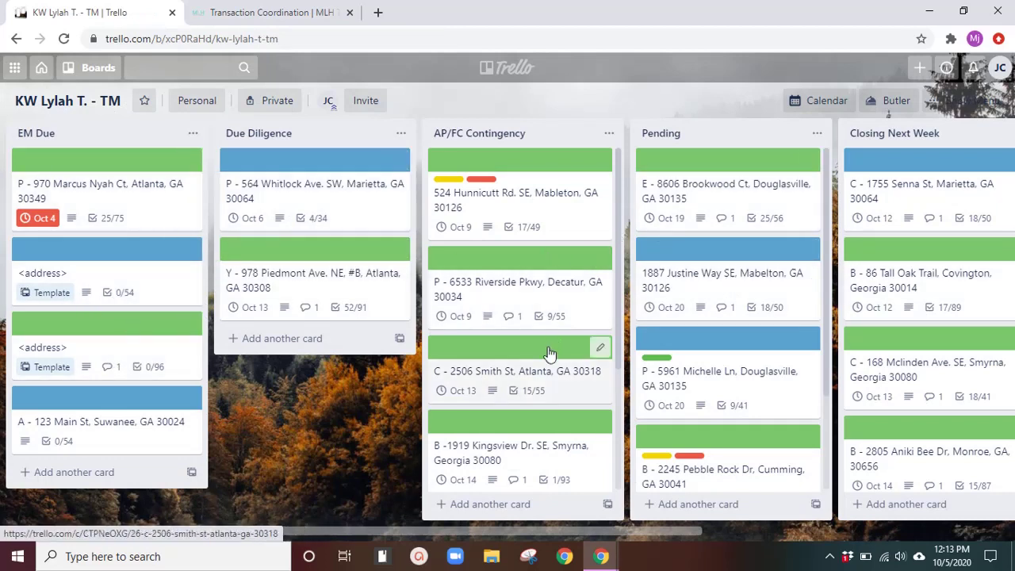
{"action": "scroll", "coordinate": [547, 353], "scroll_direction": "down", "scroll_amount": 3}
{"action": "scroll", "coordinate": [554, 351], "scroll_direction": "up", "scroll_amount": 3}
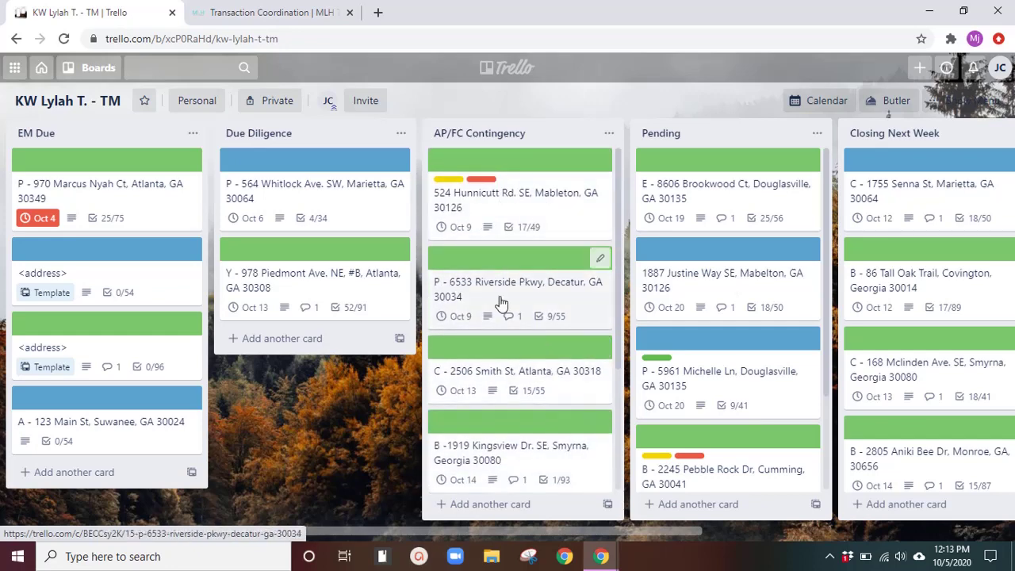
{"action": "scroll", "coordinate": [510, 362], "scroll_direction": "down", "scroll_amount": 5}
{"action": "scroll", "coordinate": [511, 396], "scroll_direction": "up", "scroll_amount": 5}
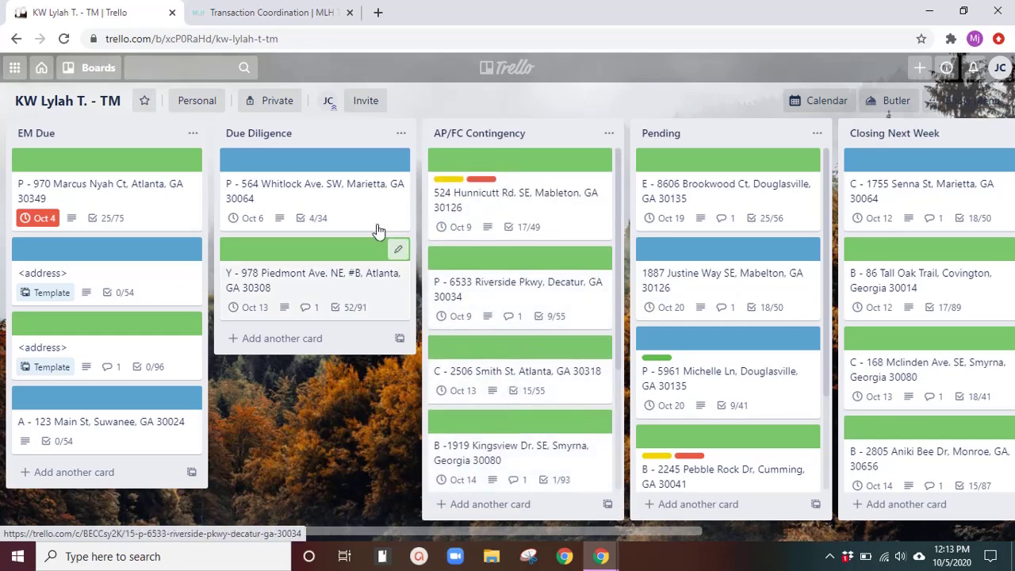
{"action": "scroll", "coordinate": [749, 419], "scroll_direction": "down", "scroll_amount": 2}
{"action": "scroll", "coordinate": [743, 463], "scroll_direction": "up", "scroll_amount": 2}
{"action": "left_click_drag", "start_coordinate": [634, 531], "coordinate": [504, 539]}
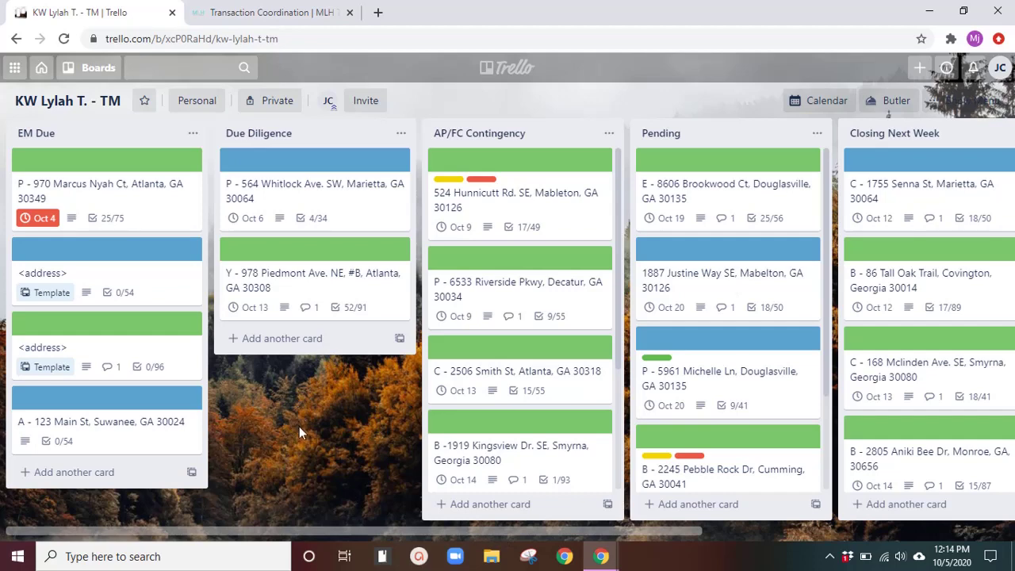
Step: Open the first card in the EM Due list and examine its description dates and its EM Due and DD Ends checklists
{"action": "left_click", "coordinate": [132, 195]}
{"action": "scroll", "coordinate": [391, 369], "scroll_direction": "down", "scroll_amount": 2}
{"action": "scroll", "coordinate": [397, 351], "scroll_direction": "up", "scroll_amount": 2}
{"action": "scroll", "coordinate": [410, 358], "scroll_direction": "down", "scroll_amount": 4}
{"action": "scroll", "coordinate": [516, 390], "scroll_direction": "up", "scroll_amount": 2}
{"action": "scroll", "coordinate": [508, 403], "scroll_direction": "down", "scroll_amount": 1}
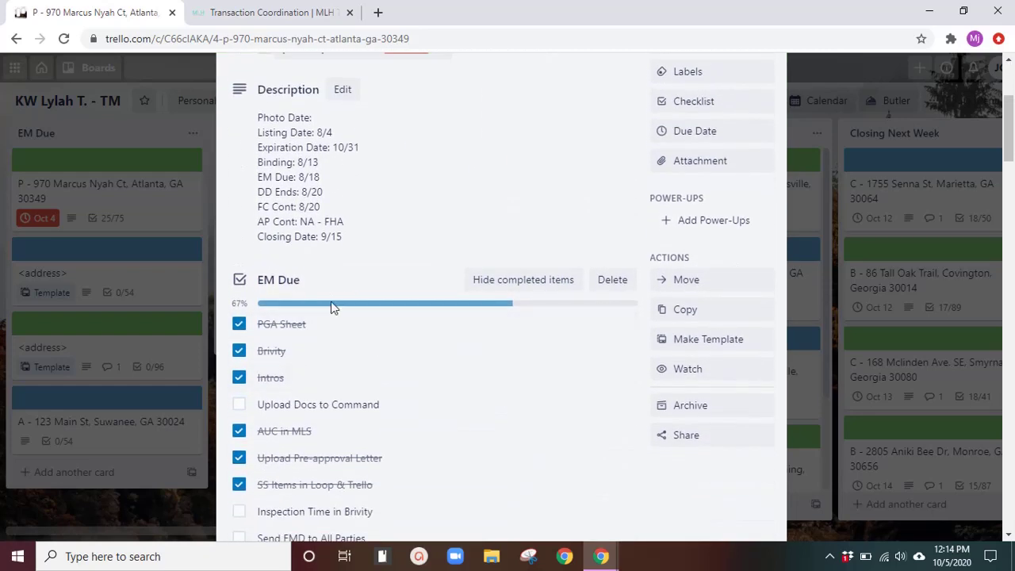
{"action": "scroll", "coordinate": [428, 404], "scroll_direction": "down", "scroll_amount": 5}
{"action": "scroll", "coordinate": [451, 397], "scroll_direction": "down", "scroll_amount": 1}
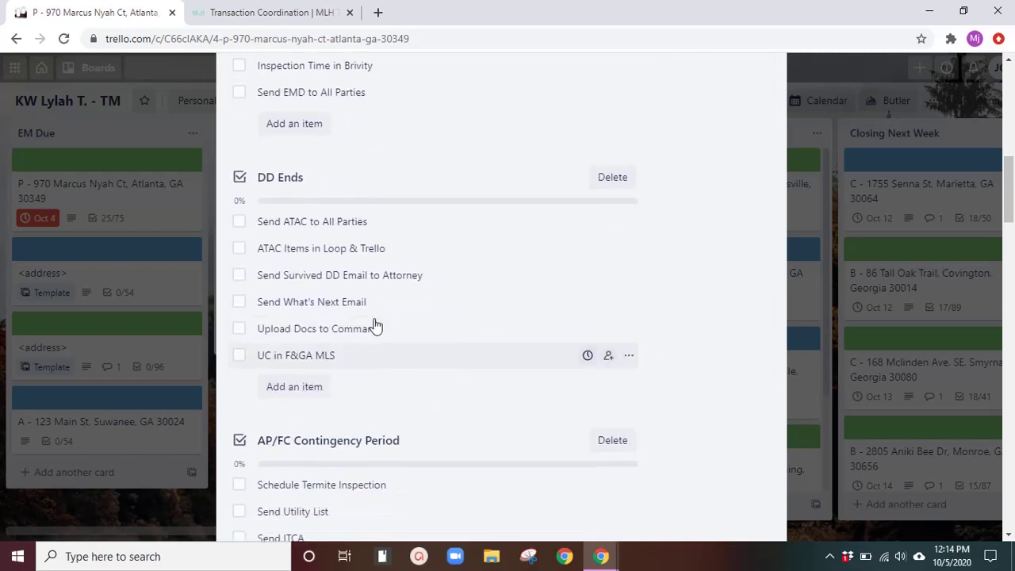
{"action": "scroll", "coordinate": [455, 356], "scroll_direction": "up", "scroll_amount": 5}
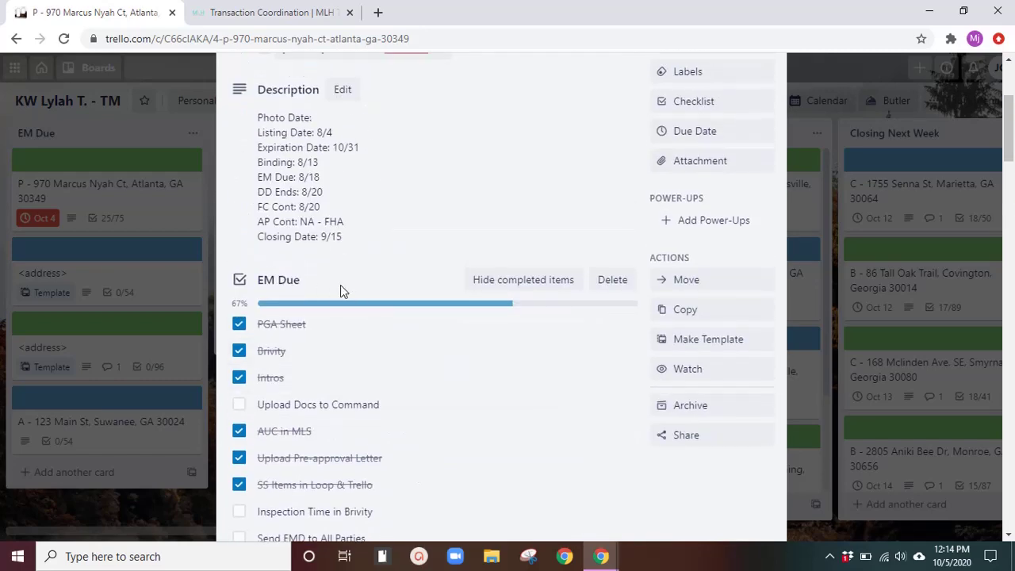
{"action": "scroll", "coordinate": [436, 340], "scroll_direction": "down", "scroll_amount": 1}
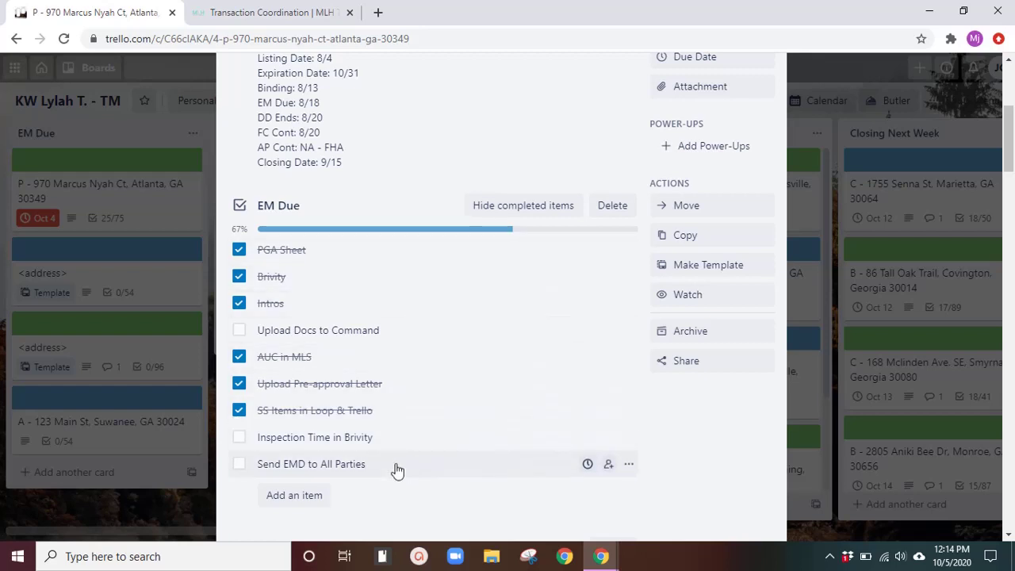
Step: Move the card's EM Due checklist below its Closing checklist
{"action": "scroll", "coordinate": [396, 468], "scroll_direction": "down", "scroll_amount": 2}
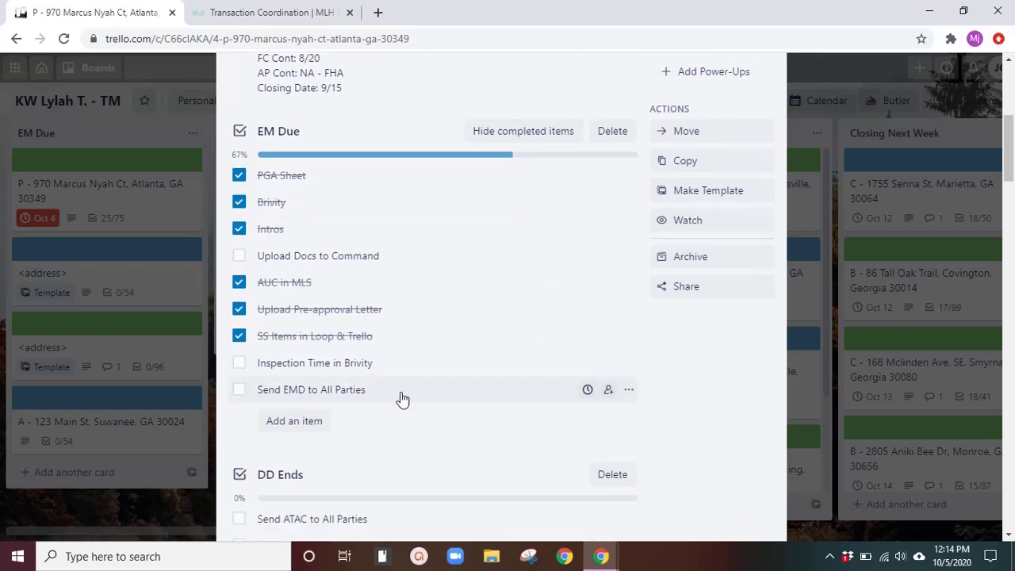
{"action": "scroll", "coordinate": [428, 406], "scroll_direction": "down", "scroll_amount": 1}
{"action": "scroll", "coordinate": [434, 392], "scroll_direction": "up", "scroll_amount": 1}
{"action": "scroll", "coordinate": [428, 356], "scroll_direction": "up", "scroll_amount": 1}
{"action": "left_click_drag", "start_coordinate": [408, 214], "coordinate": [435, 556]}
{"action": "scroll", "coordinate": [404, 507], "scroll_direction": "down", "scroll_amount": 10}
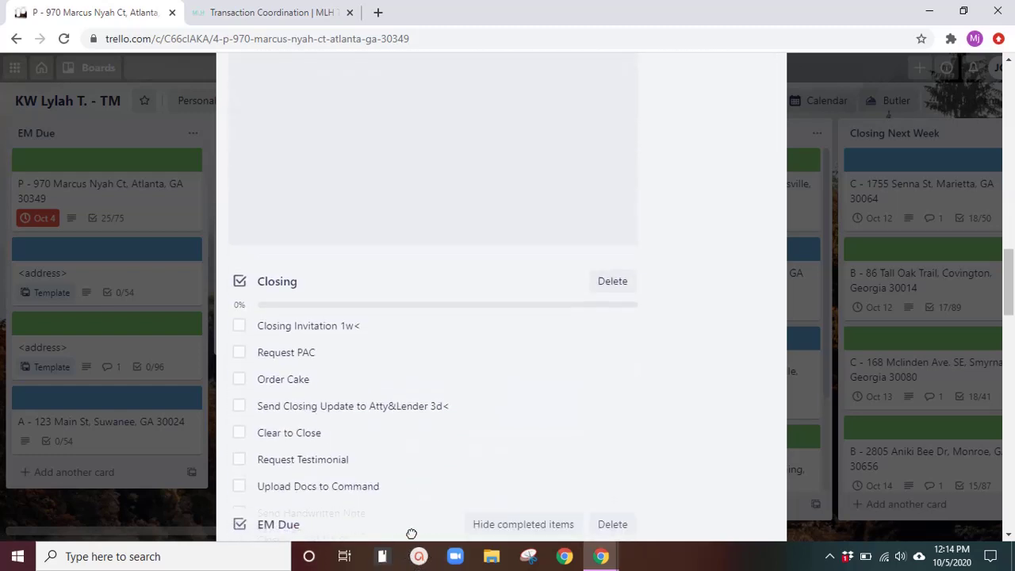
{"action": "left_click_drag", "start_coordinate": [401, 486], "coordinate": [412, 237]}
Step: Examine the DD Ends, AP/FC Contingency Period and SS & ATAC checklists on the card
{"action": "scroll", "coordinate": [391, 294], "scroll_direction": "up", "scroll_amount": 5}
{"action": "scroll", "coordinate": [391, 293], "scroll_direction": "up", "scroll_amount": 9}
{"action": "scroll", "coordinate": [382, 363], "scroll_direction": "down", "scroll_amount": 4}
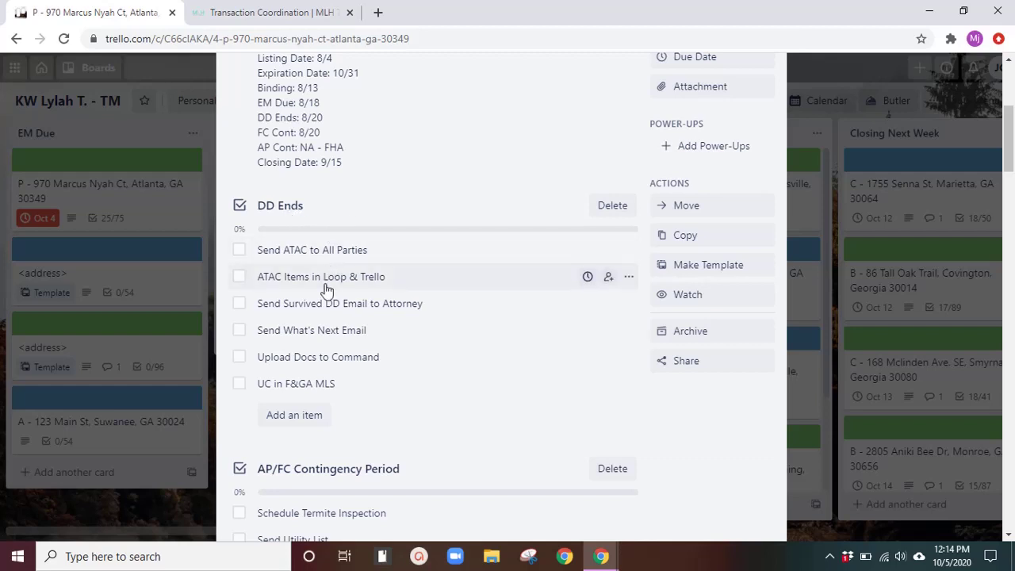
{"action": "scroll", "coordinate": [380, 362], "scroll_direction": "down", "scroll_amount": 3}
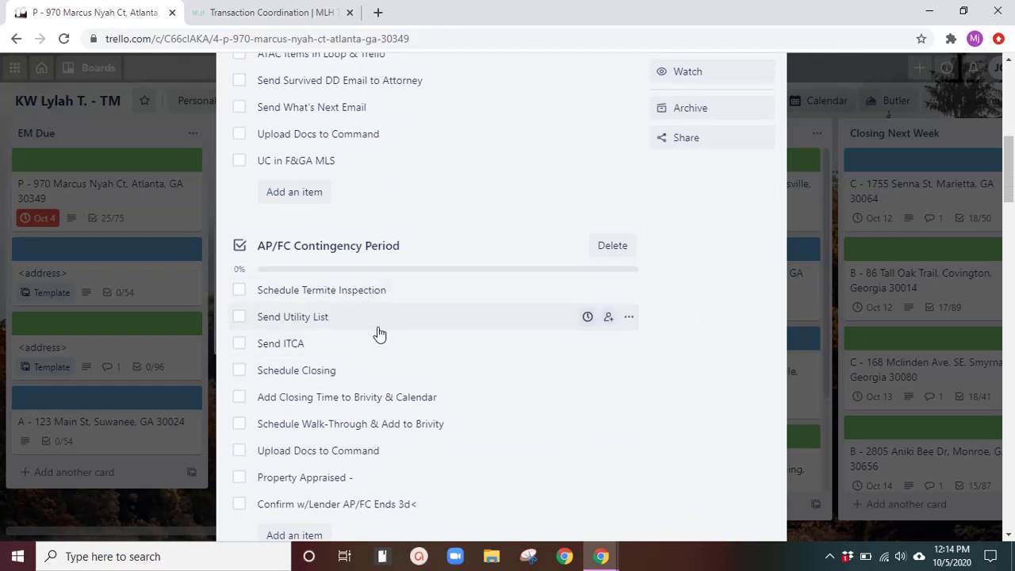
{"action": "scroll", "coordinate": [385, 334], "scroll_direction": "down", "scroll_amount": 1}
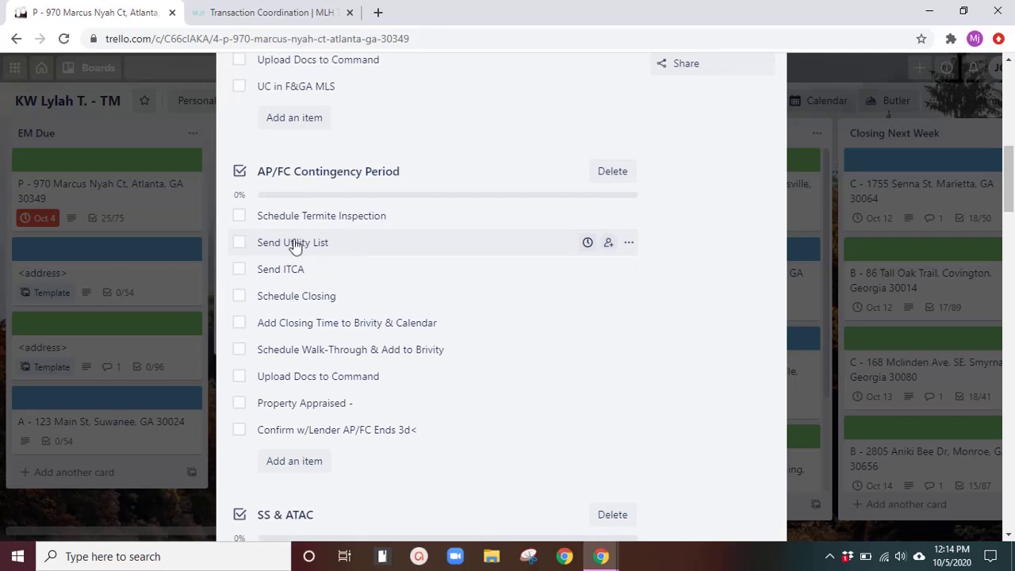
{"action": "scroll", "coordinate": [333, 267], "scroll_direction": "down", "scroll_amount": 3}
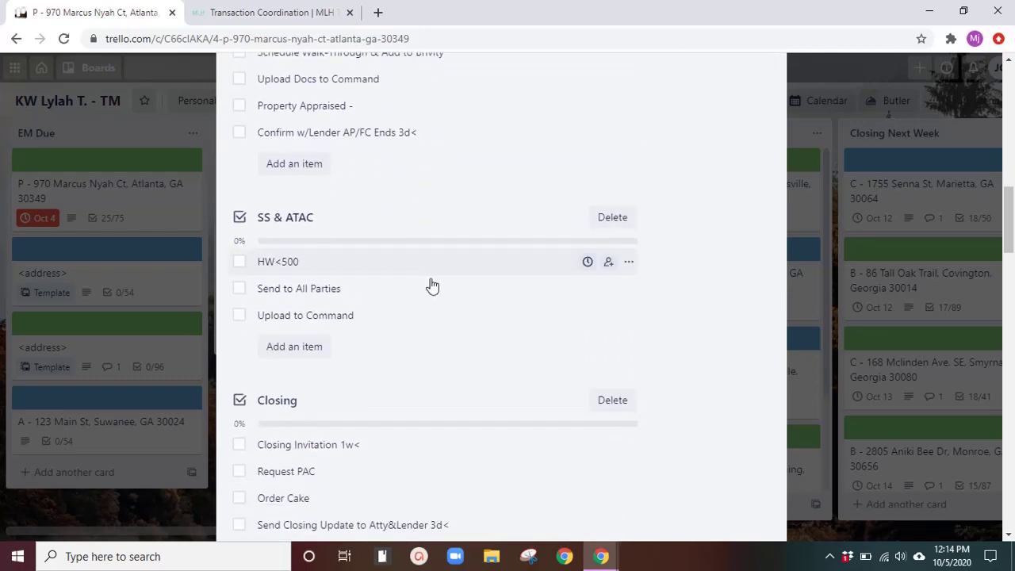
{"action": "scroll", "coordinate": [430, 286], "scroll_direction": "up", "scroll_amount": 6}
{"action": "scroll", "coordinate": [433, 296], "scroll_direction": "down", "scroll_amount": 3}
{"action": "scroll", "coordinate": [434, 293], "scroll_direction": "down", "scroll_amount": 3}
Step: Check off HW<500 and Send to All Parties in the SS & ATAC checklist, and uncheck both items again
{"action": "left_click", "coordinate": [239, 263]}
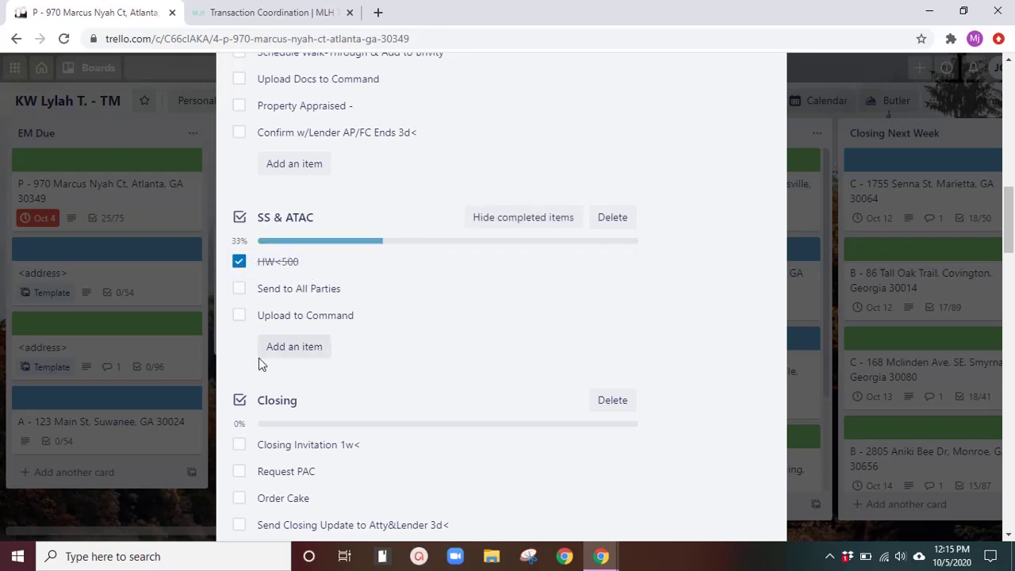
{"action": "left_click", "coordinate": [239, 288]}
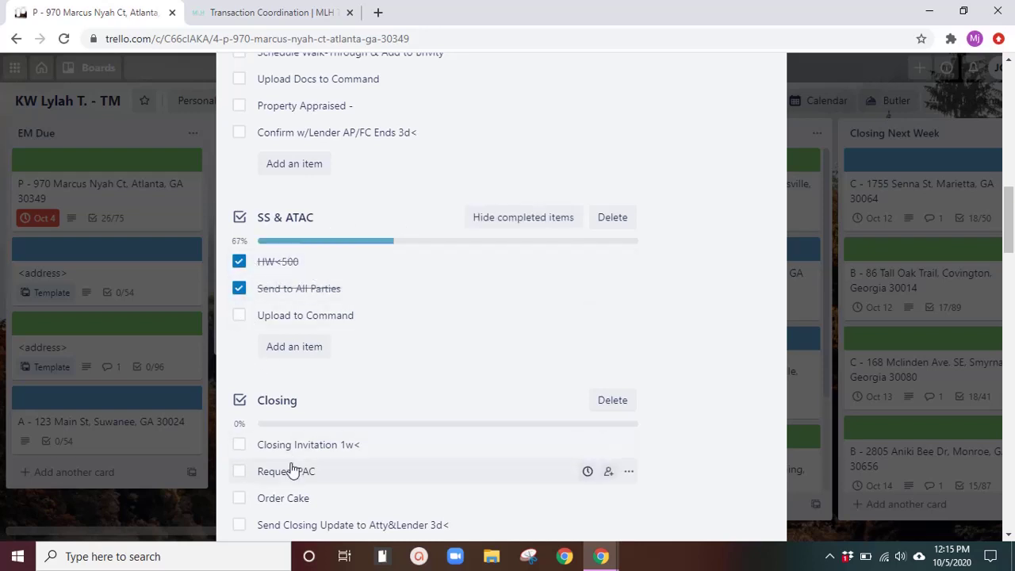
{"action": "left_click", "coordinate": [238, 288]}
{"action": "left_click", "coordinate": [239, 262]}
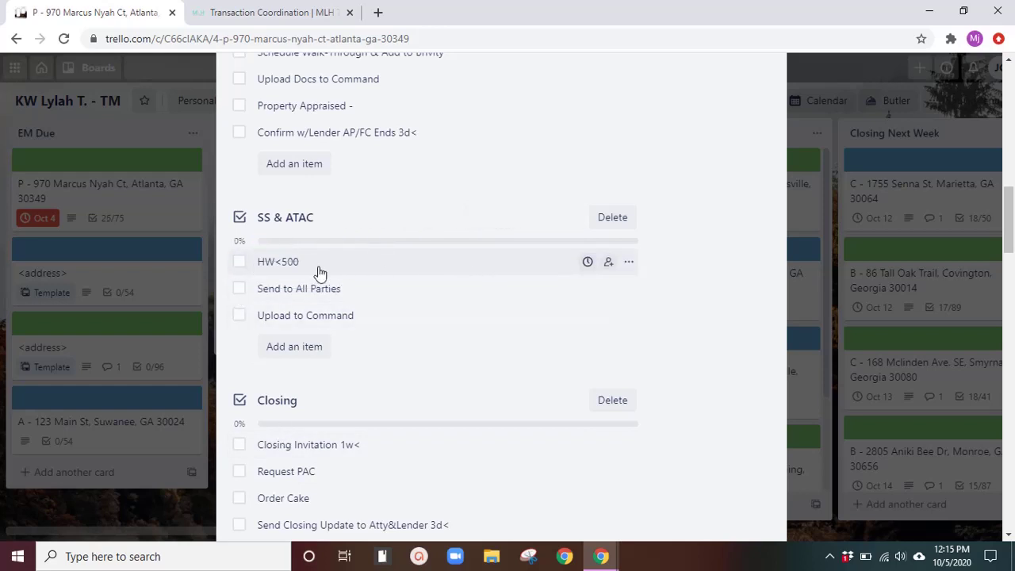
Step: Check off HW<500, hide and show the completed SS & ATAC items, and uncheck HW<500 again
{"action": "left_click", "coordinate": [239, 261]}
{"action": "left_click", "coordinate": [508, 220]}
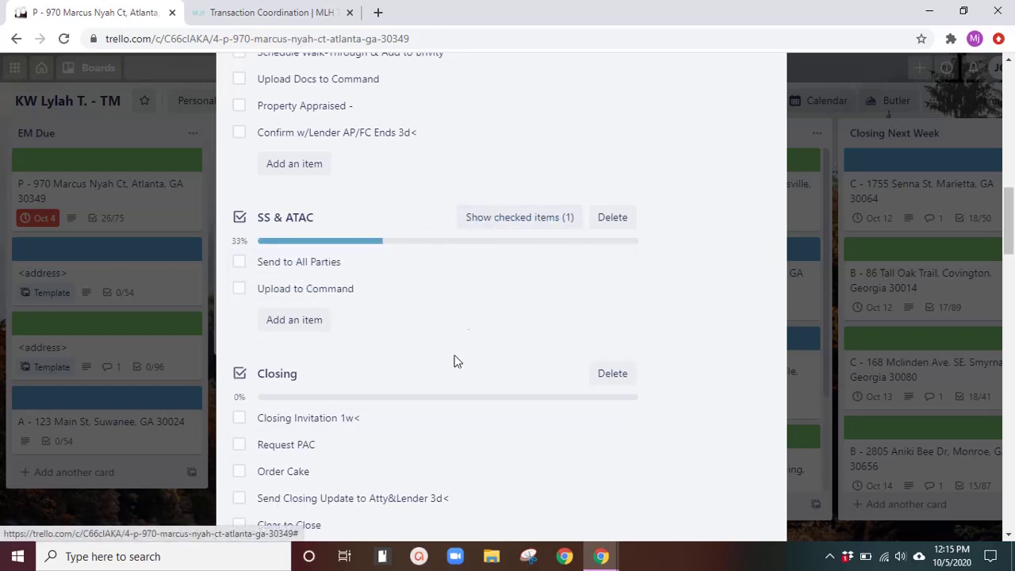
{"action": "left_click", "coordinate": [518, 223]}
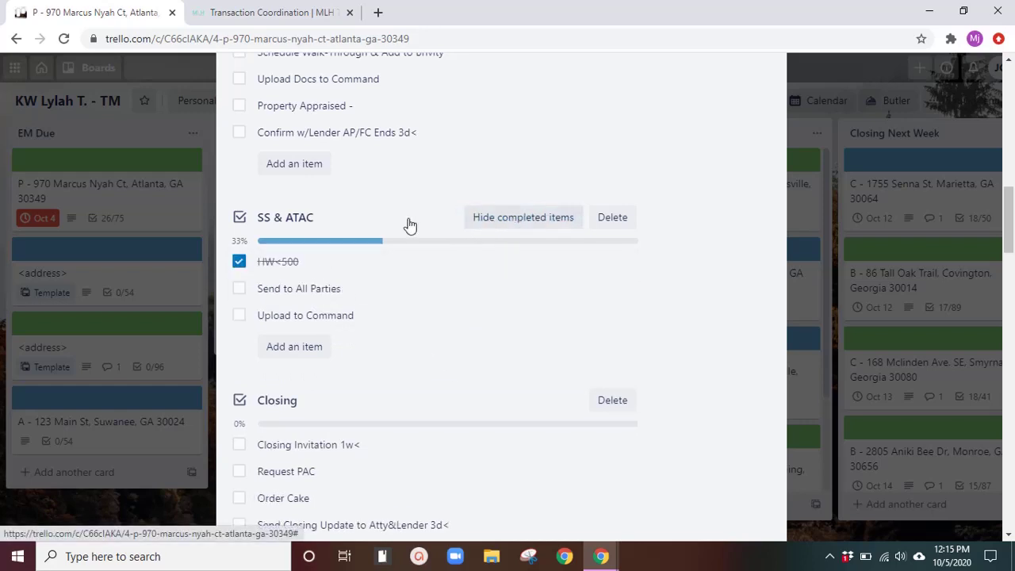
{"action": "left_click", "coordinate": [238, 262]}
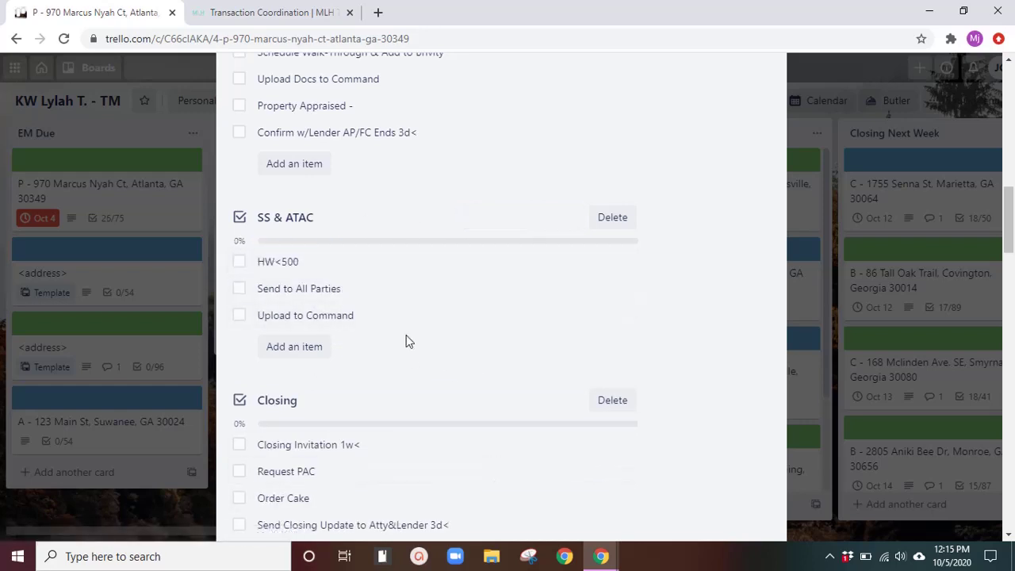
Step: Examine the EM Due and Terminated checklists further down the card, and return to the board
{"action": "scroll", "coordinate": [405, 337], "scroll_direction": "down", "scroll_amount": 4}
{"action": "scroll", "coordinate": [418, 327], "scroll_direction": "down", "scroll_amount": 7}
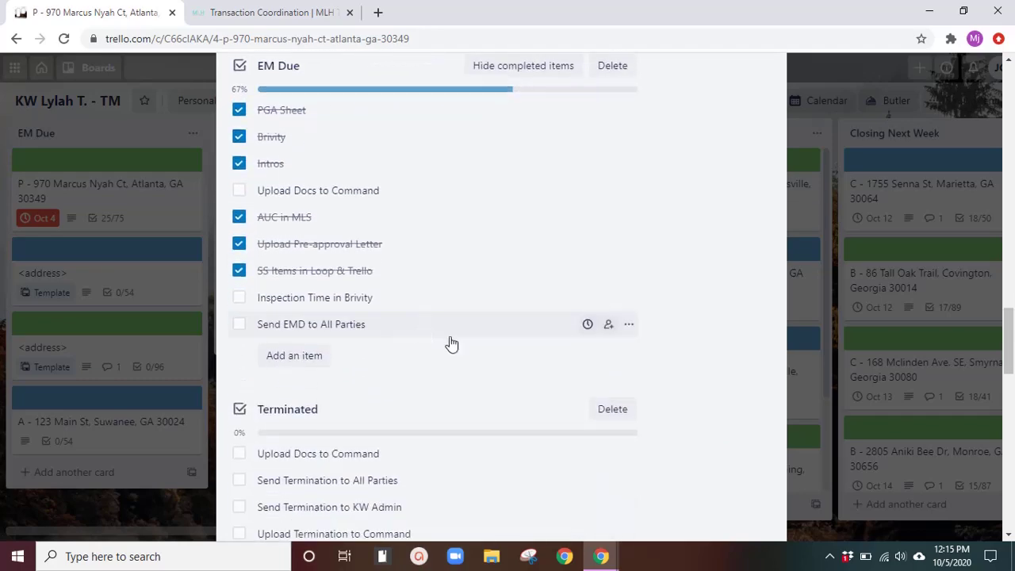
{"action": "scroll", "coordinate": [449, 341], "scroll_direction": "up", "scroll_amount": 15}
{"action": "scroll", "coordinate": [448, 393], "scroll_direction": "down", "scroll_amount": 4}
{"action": "left_click_drag", "start_coordinate": [418, 141], "coordinate": [401, 341]}
{"action": "left_click", "coordinate": [819, 292]}
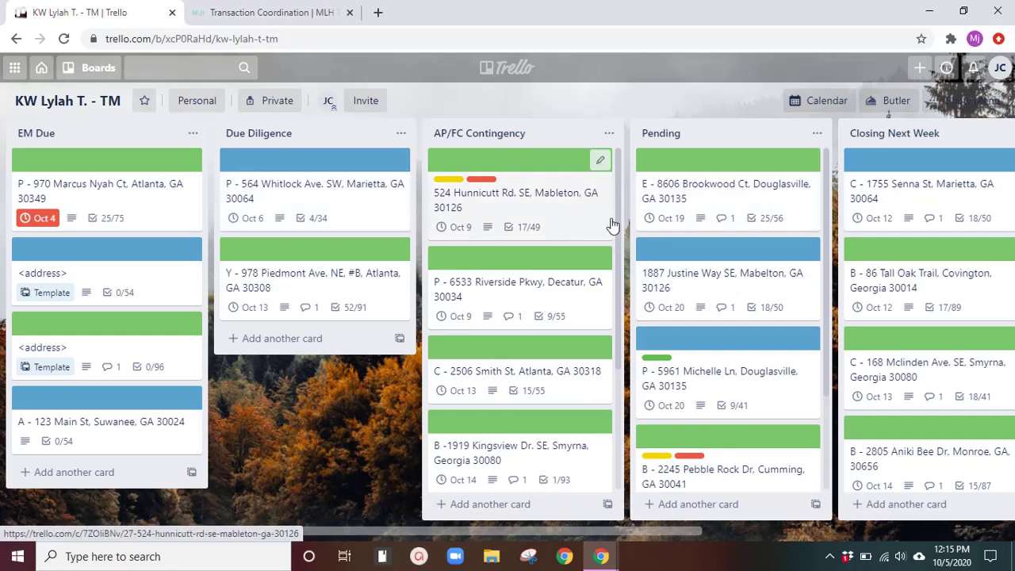
Step: Open the second card in the Pending list, examine the order of its checklists, and close it
{"action": "left_click", "coordinate": [671, 310]}
{"action": "scroll", "coordinate": [401, 310], "scroll_direction": "down", "scroll_amount": 4}
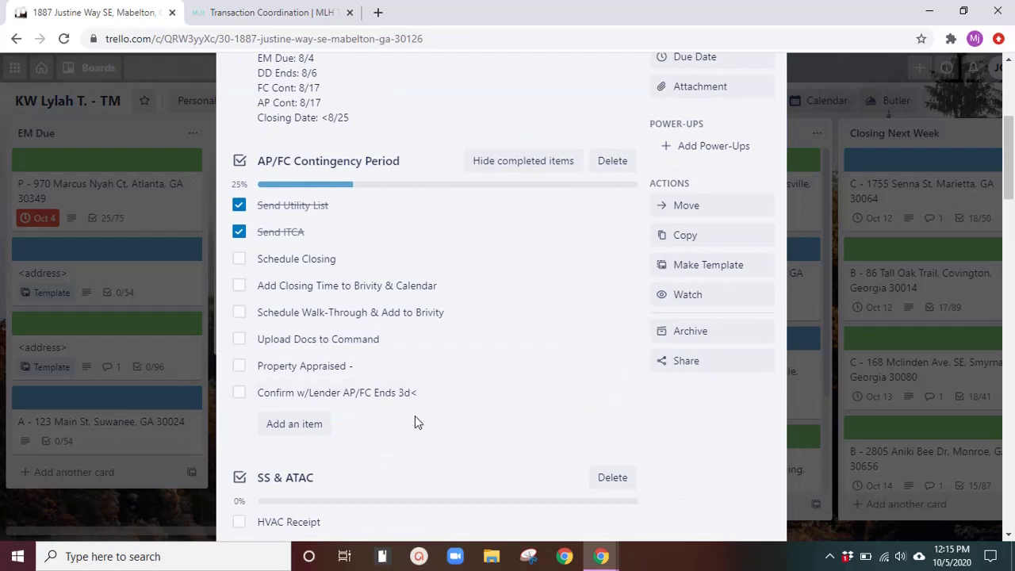
{"action": "scroll", "coordinate": [424, 416], "scroll_direction": "down", "scroll_amount": 15}
{"action": "scroll", "coordinate": [419, 416], "scroll_direction": "down", "scroll_amount": 12}
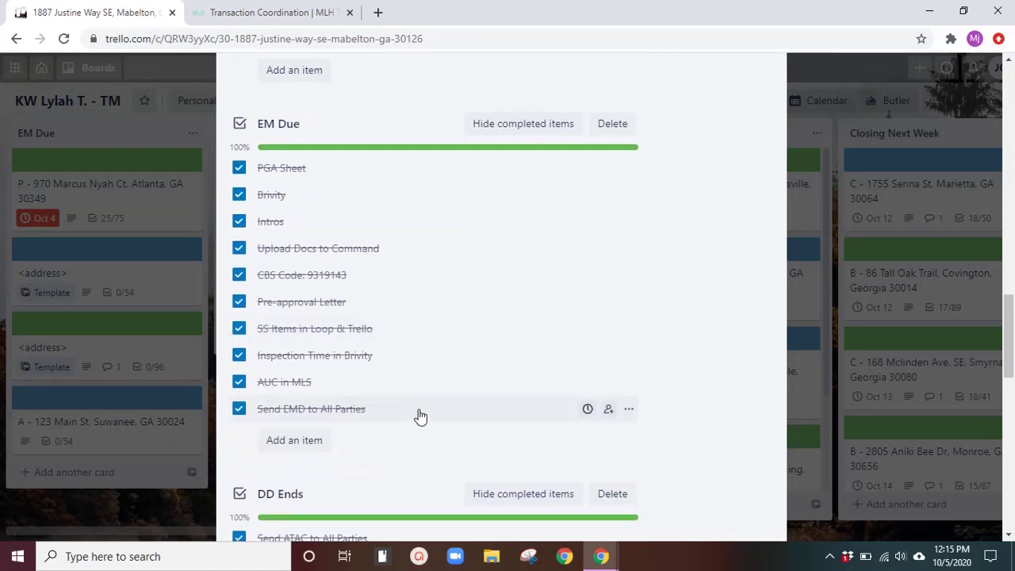
{"action": "scroll", "coordinate": [432, 404], "scroll_direction": "up", "scroll_amount": 2}
{"action": "scroll", "coordinate": [435, 399], "scroll_direction": "up", "scroll_amount": 20}
{"action": "left_click", "coordinate": [842, 348]}
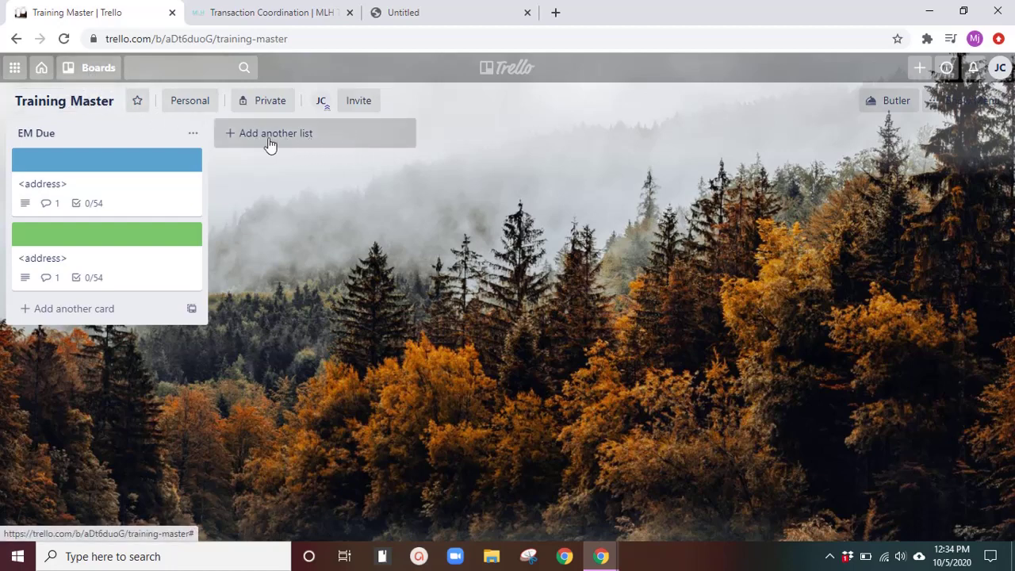
Step: Try the board names TM and The Key Team, and set the name back to Training Master
{"action": "left_click", "coordinate": [84, 103]}
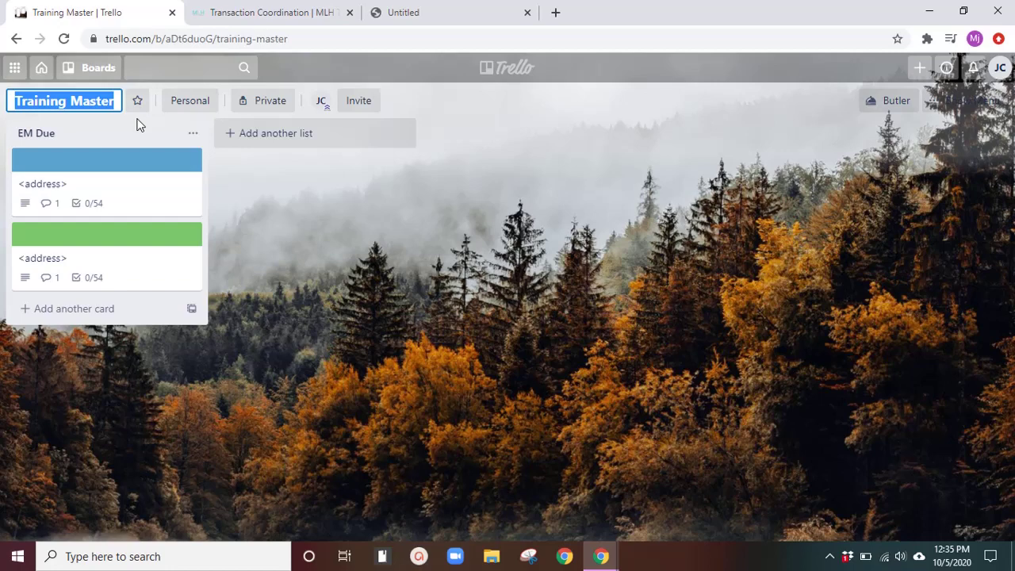
{"action": "type", "text": "TM"}
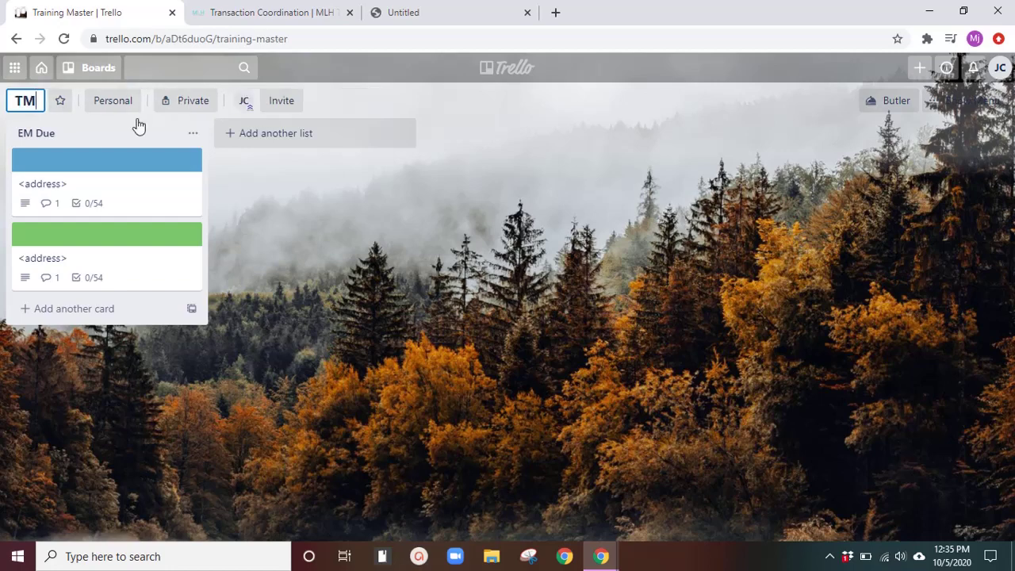
{"action": "key", "text": "BackSpace"}
{"action": "key", "text": "BackSpace"}
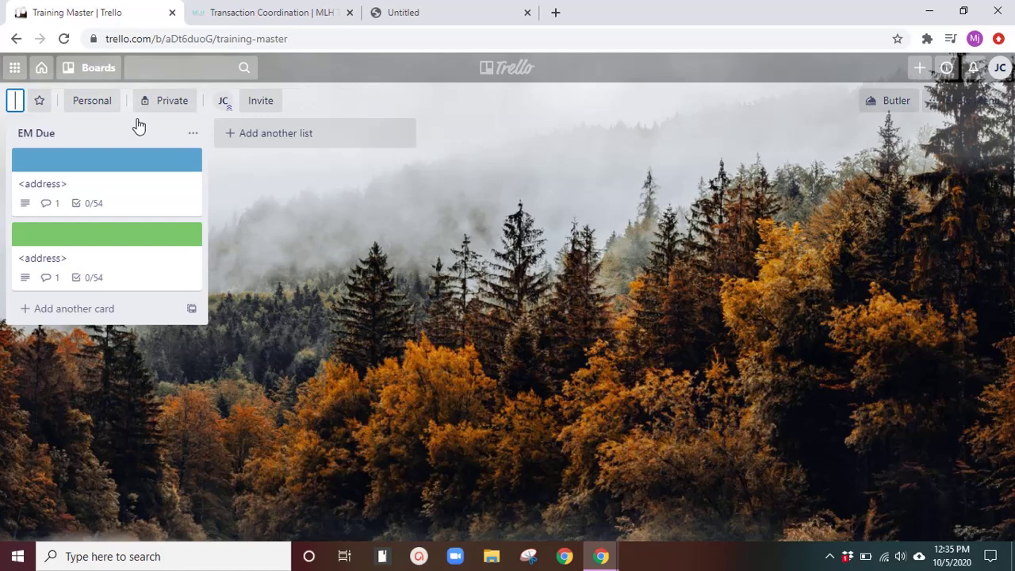
{"action": "type", "text": "The Key "}
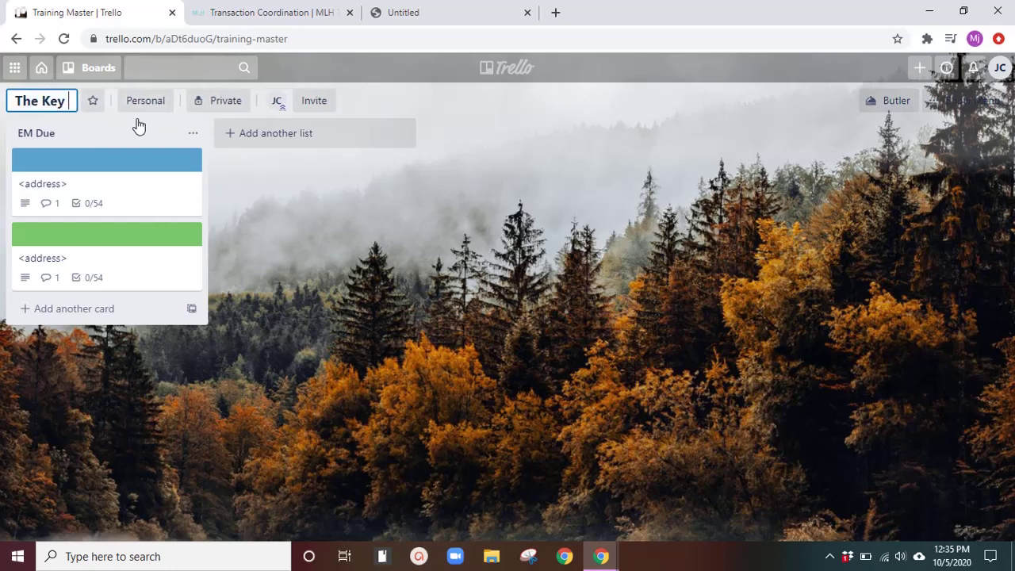
{"action": "type", "text": "Team"}
{"action": "key", "text": "ctrl+a"}
{"action": "type", "text": "Training"}
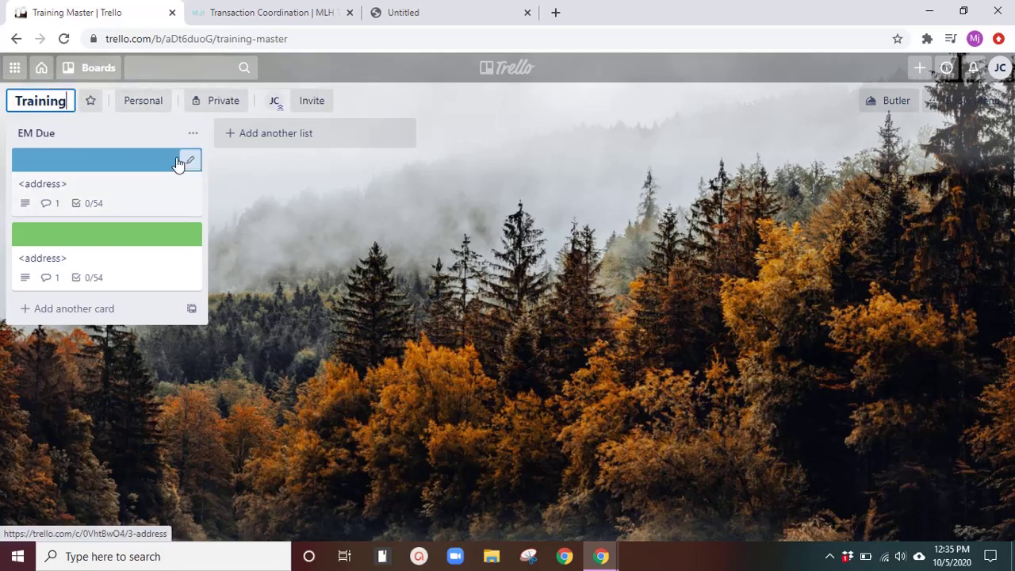
{"action": "type", "text": " Master"}
{"action": "key", "text": "Return"}
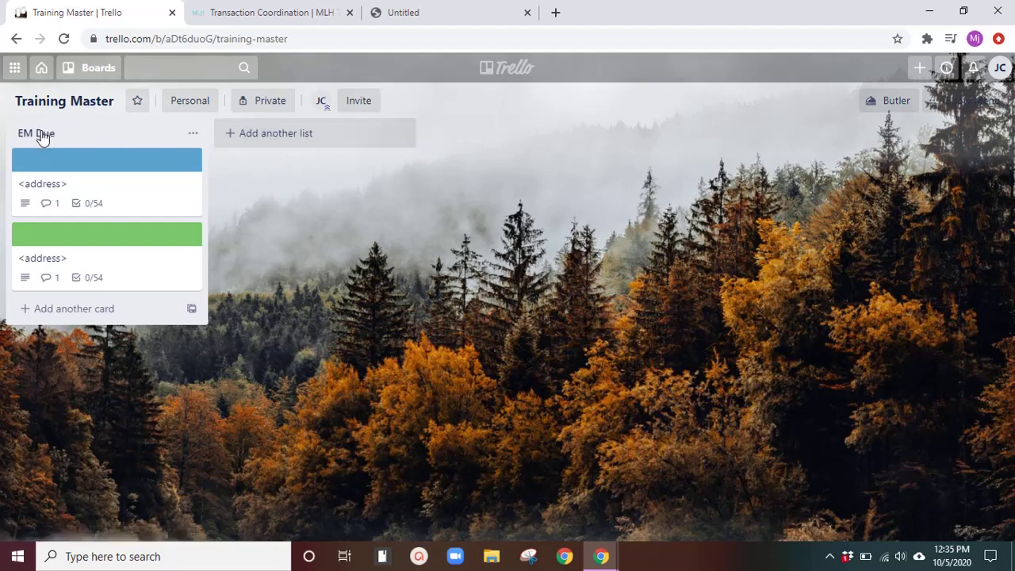
Step: Add the lists DD Ends, AP/FC Cont, Pending and Closing Next Week after the EM Due list
{"action": "left_click", "coordinate": [274, 140]}
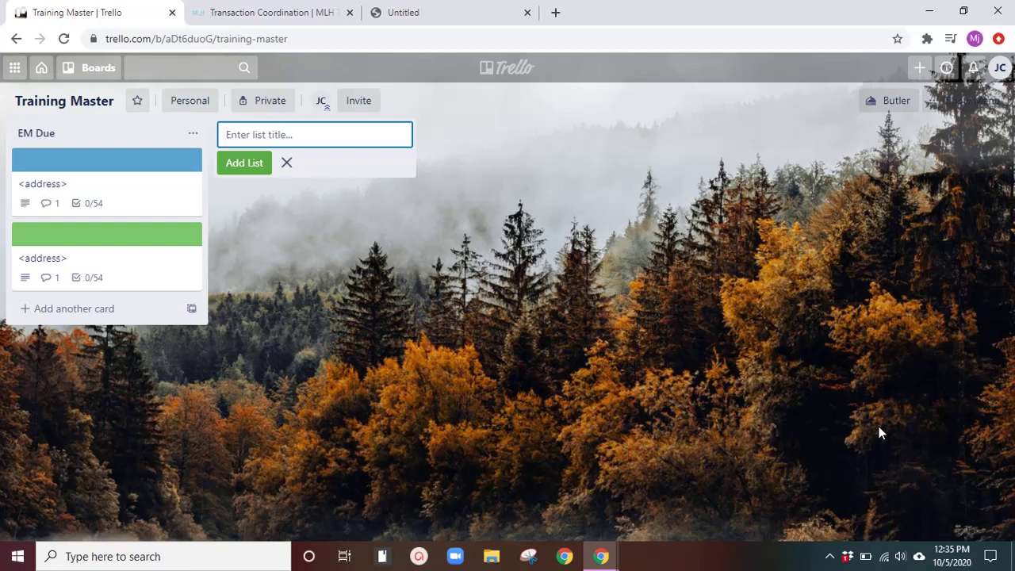
{"action": "type", "text": "DD Ends"}
{"action": "key", "text": "Return"}
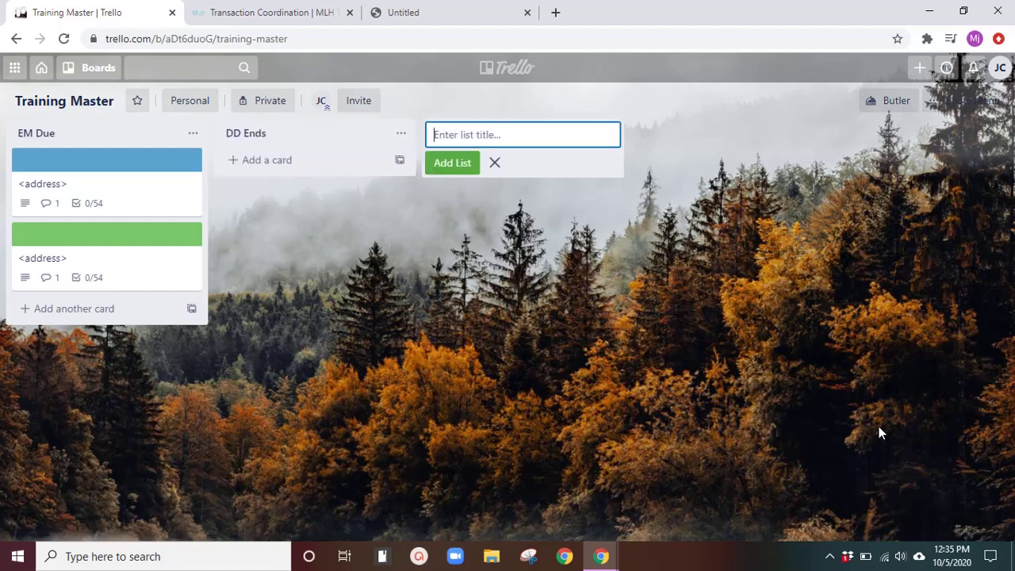
{"action": "type", "text": "AP/FC Cont"}
{"action": "key", "text": "Return"}
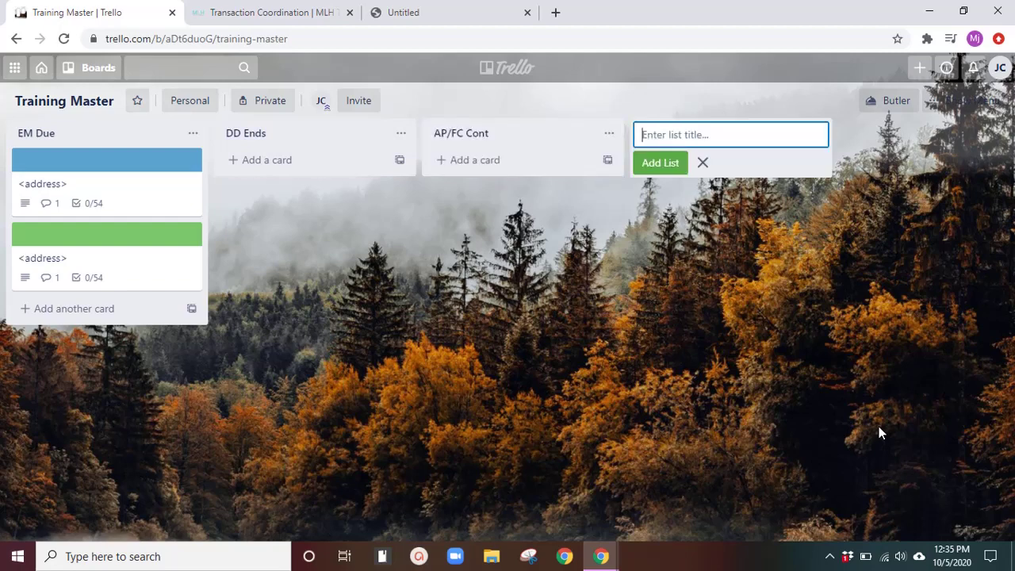
{"action": "type", "text": "Pending"}
{"action": "key", "text": "Return"}
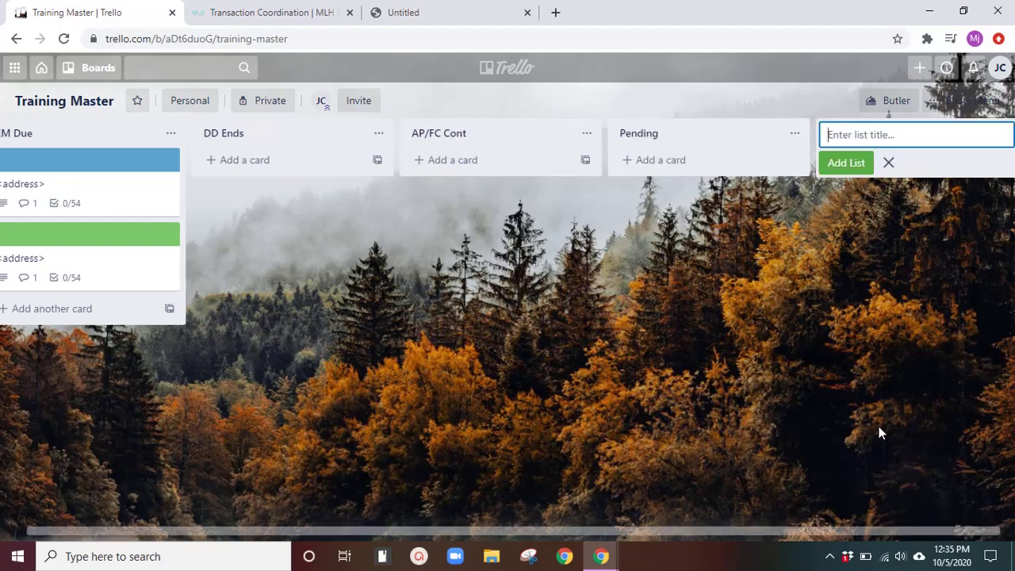
{"action": "type", "text": "Closing Next Week"}
{"action": "key", "text": "Return"}
{"action": "key", "text": "Escape"}
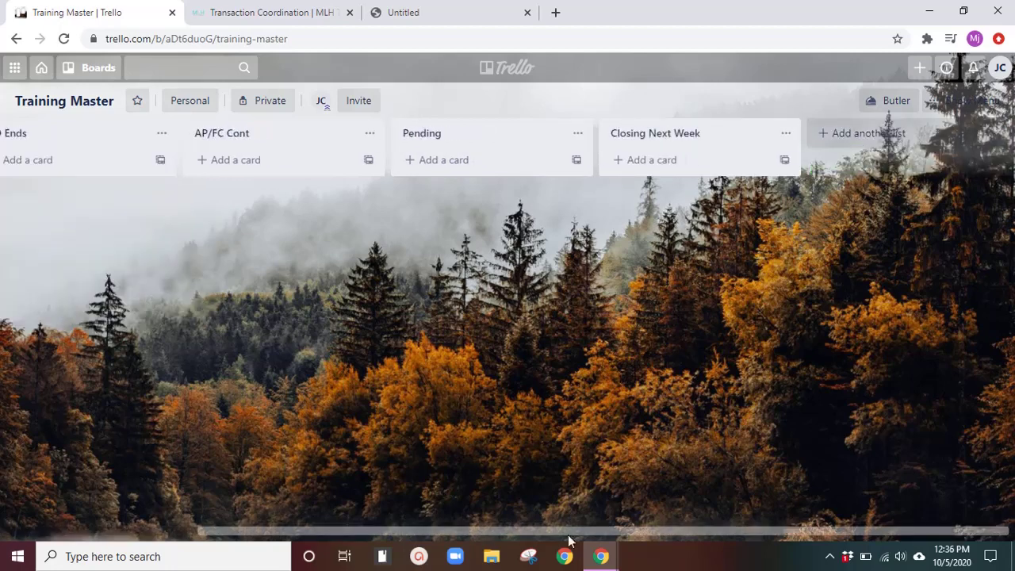
{"action": "left_click_drag", "start_coordinate": [567, 532], "coordinate": [297, 542]}
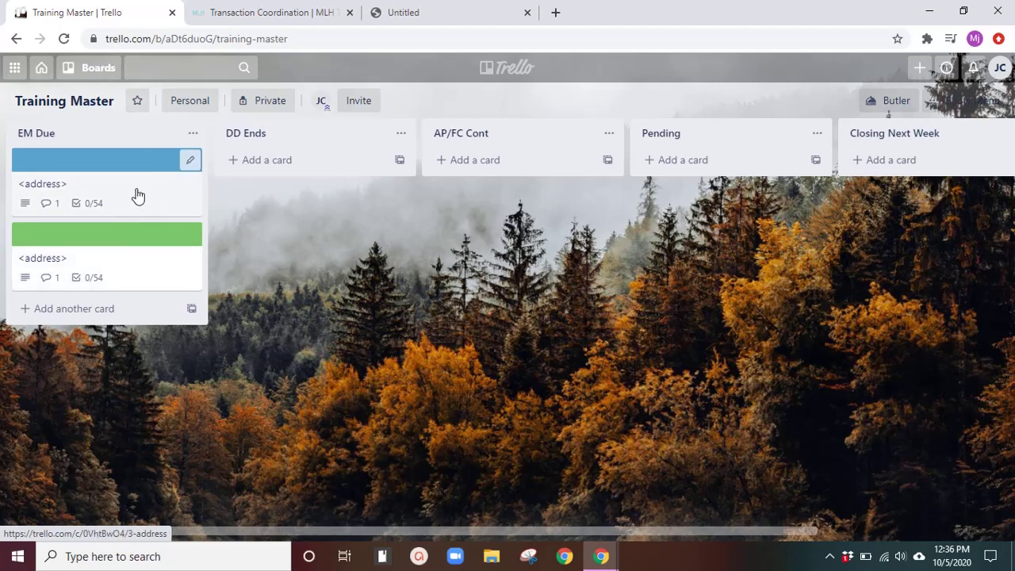
Step: Close the Untitled browser tab and remove the blue cover from the first card in the EM Due list
{"action": "left_click", "coordinate": [527, 12]}
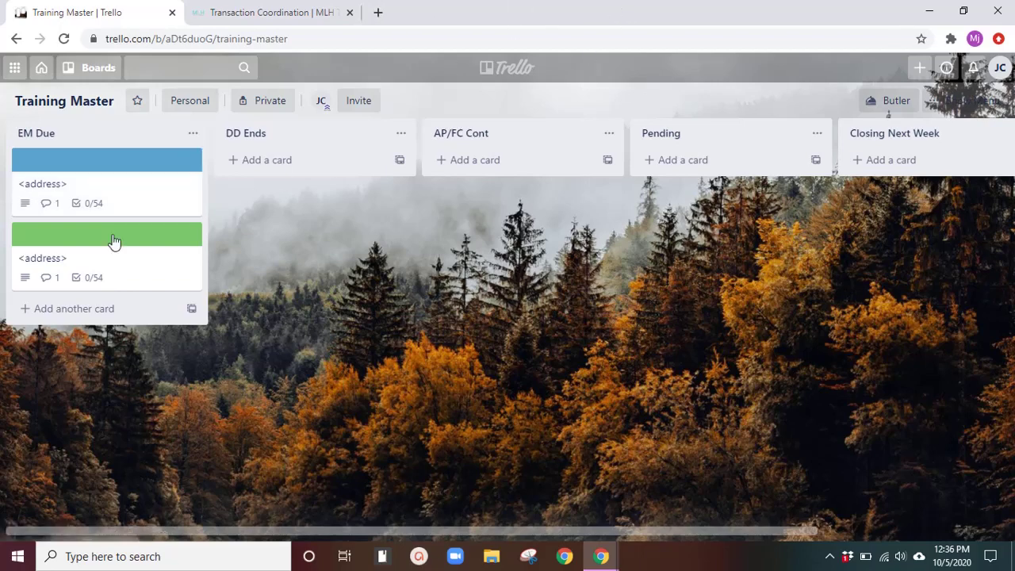
{"action": "left_click", "coordinate": [121, 188]}
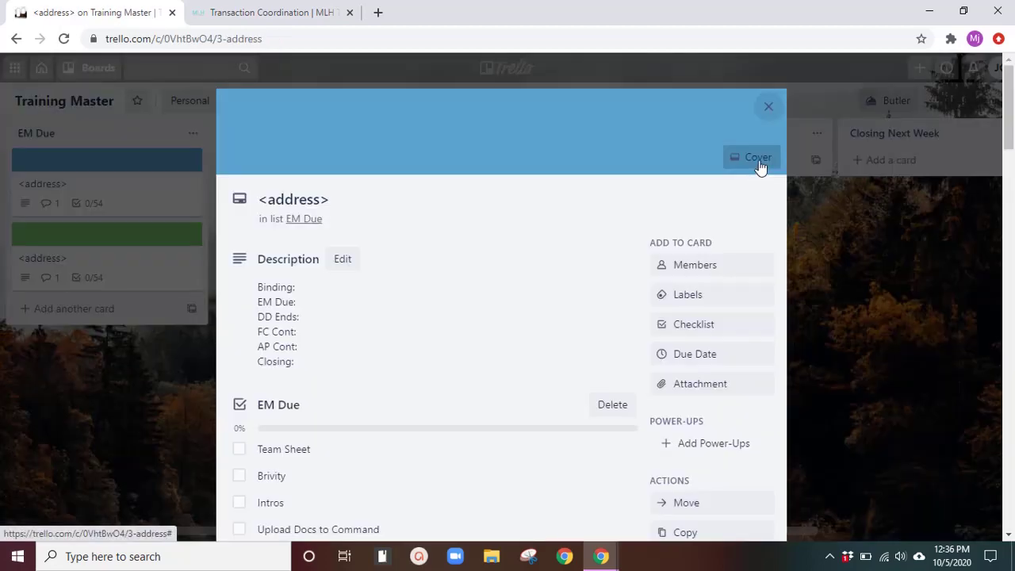
{"action": "left_click", "coordinate": [758, 160]}
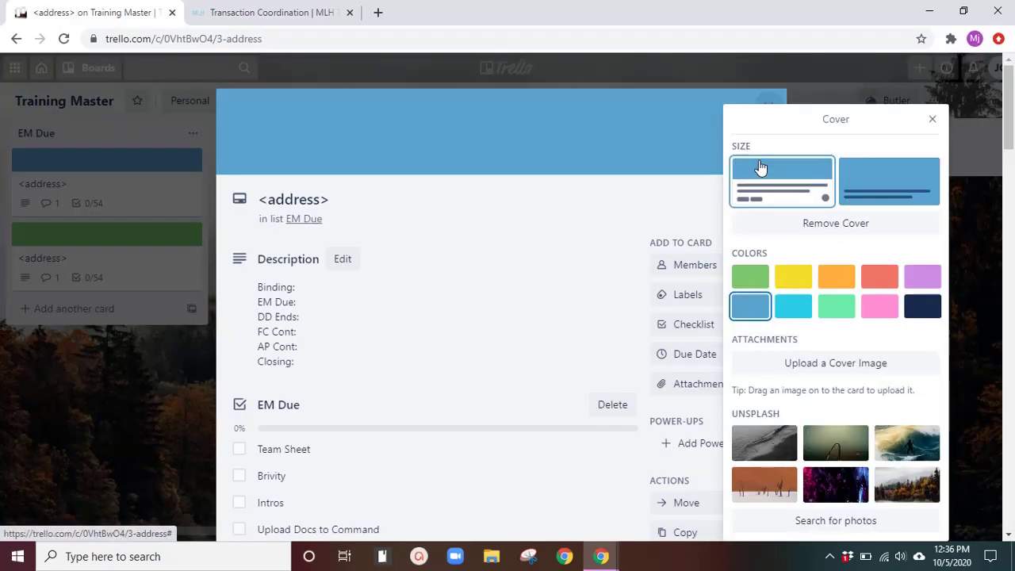
{"action": "left_click", "coordinate": [750, 306]}
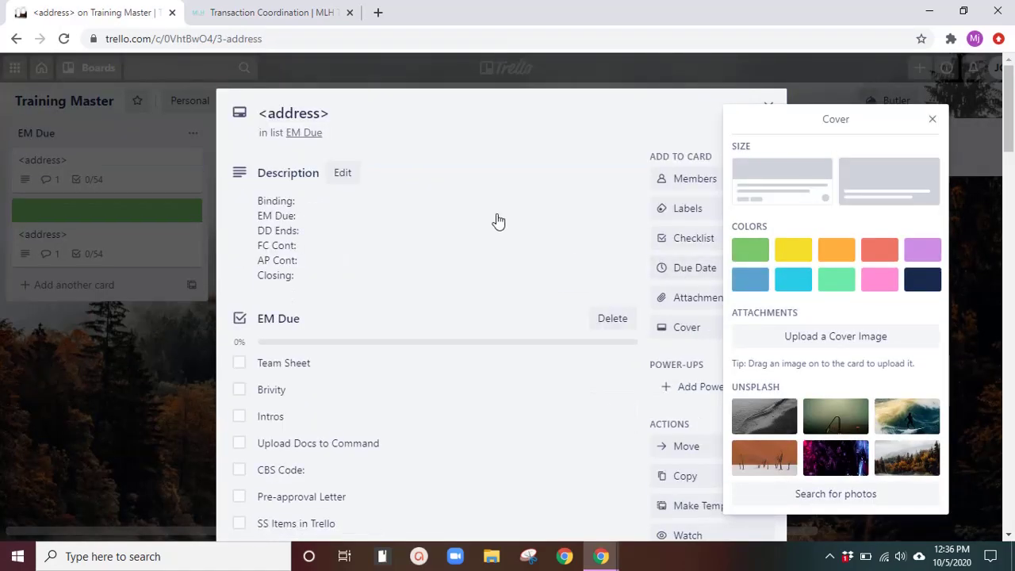
{"action": "left_click", "coordinate": [497, 214]}
{"action": "key", "text": "ctrl+a"}
{"action": "left_click", "coordinate": [480, 141]}
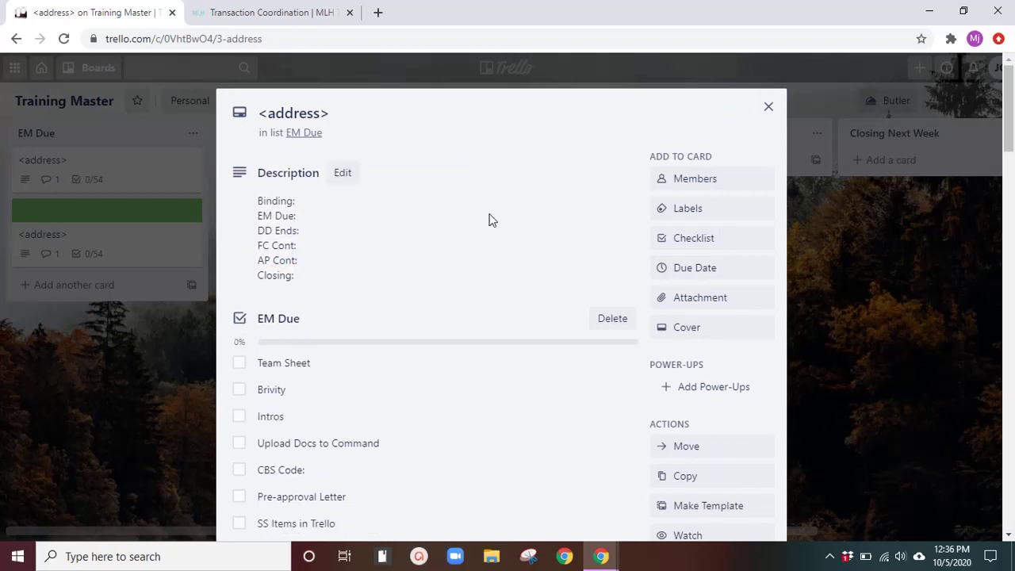
Step: Try entering 10/1 as the Binding date in the card's description
{"action": "left_click", "coordinate": [389, 242]}
{"action": "left_click", "coordinate": [393, 230]}
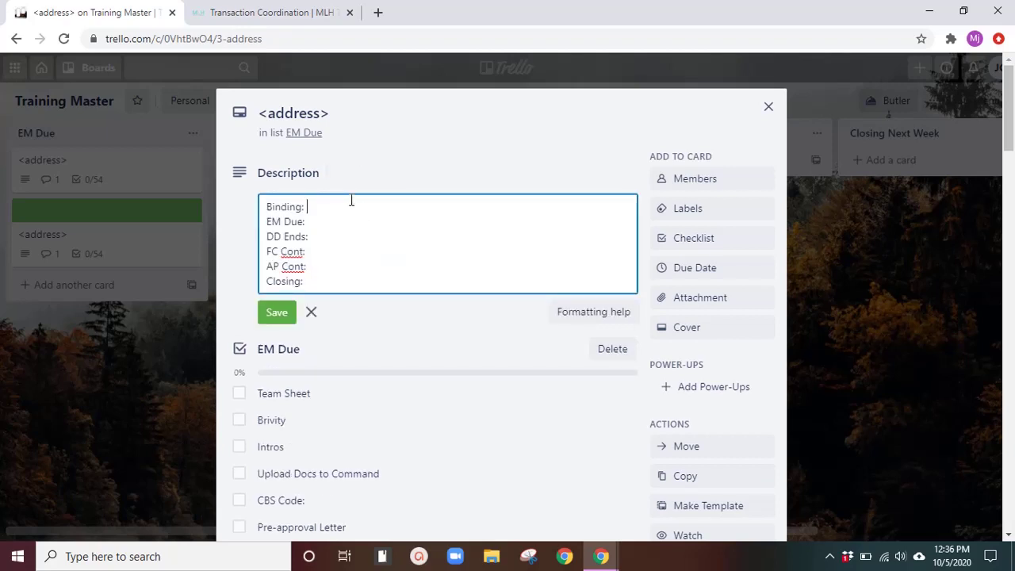
{"action": "type", "text": "10/1"}
{"action": "left_click", "coordinate": [279, 313]}
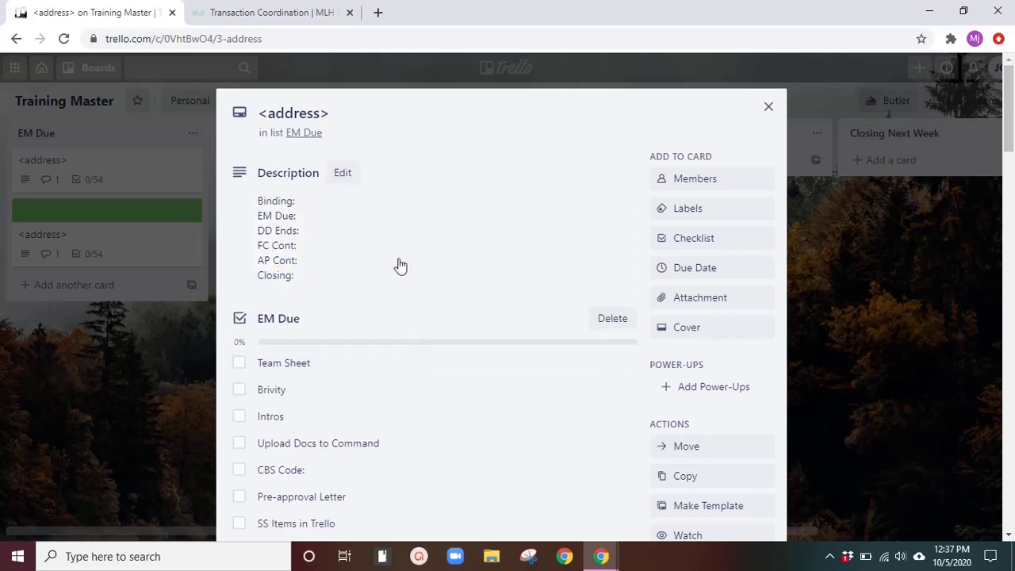
Step: Examine the description fields and the items of the EM Due and DD Ends checklists on the card
{"action": "scroll", "coordinate": [401, 266], "scroll_direction": "down", "scroll_amount": 2}
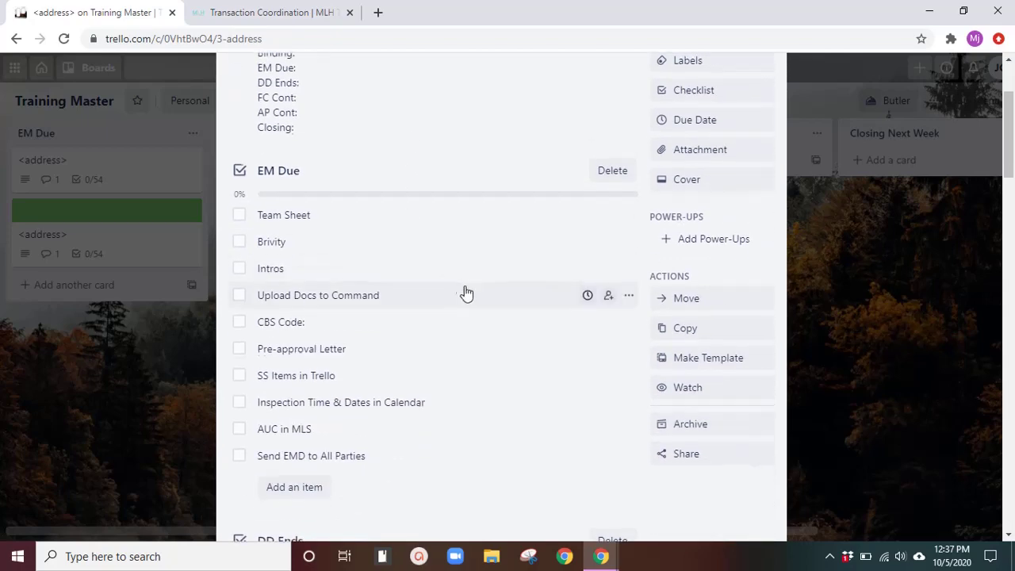
{"action": "scroll", "coordinate": [464, 290], "scroll_direction": "up", "scroll_amount": 1}
{"action": "scroll", "coordinate": [468, 309], "scroll_direction": "down", "scroll_amount": 5}
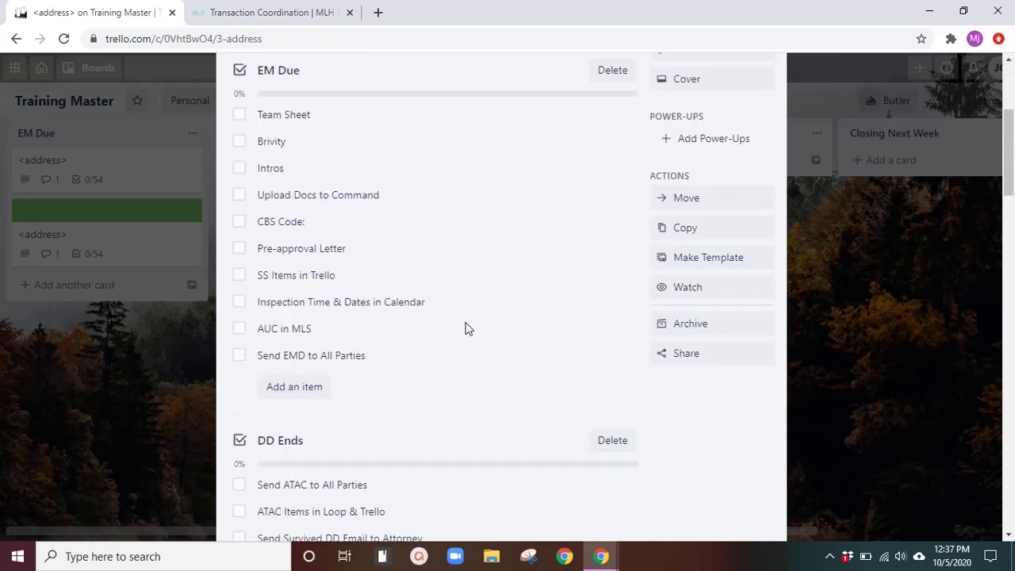
{"action": "scroll", "coordinate": [464, 323], "scroll_direction": "down", "scroll_amount": 1}
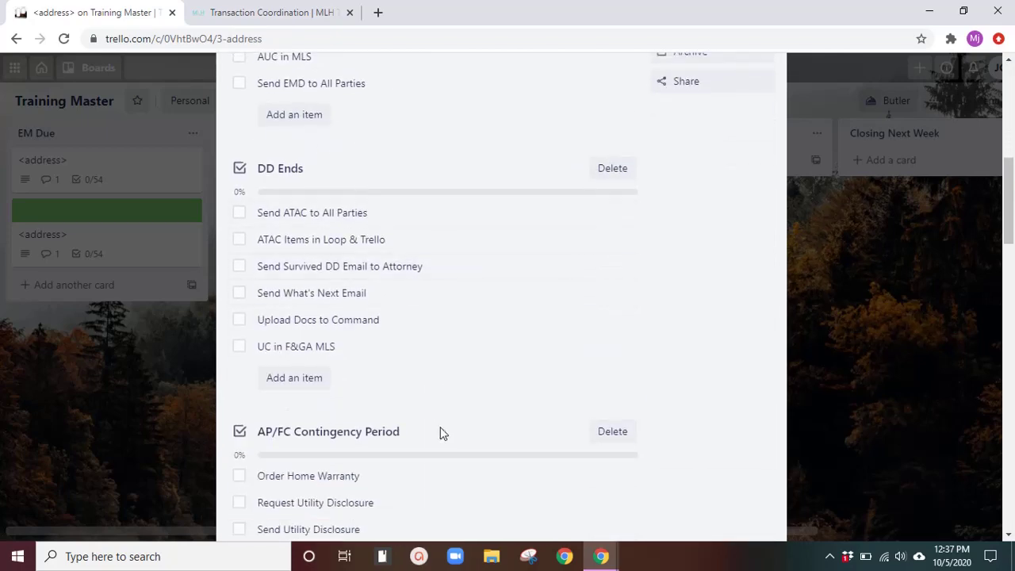
{"action": "scroll", "coordinate": [444, 435], "scroll_direction": "up", "scroll_amount": 7}
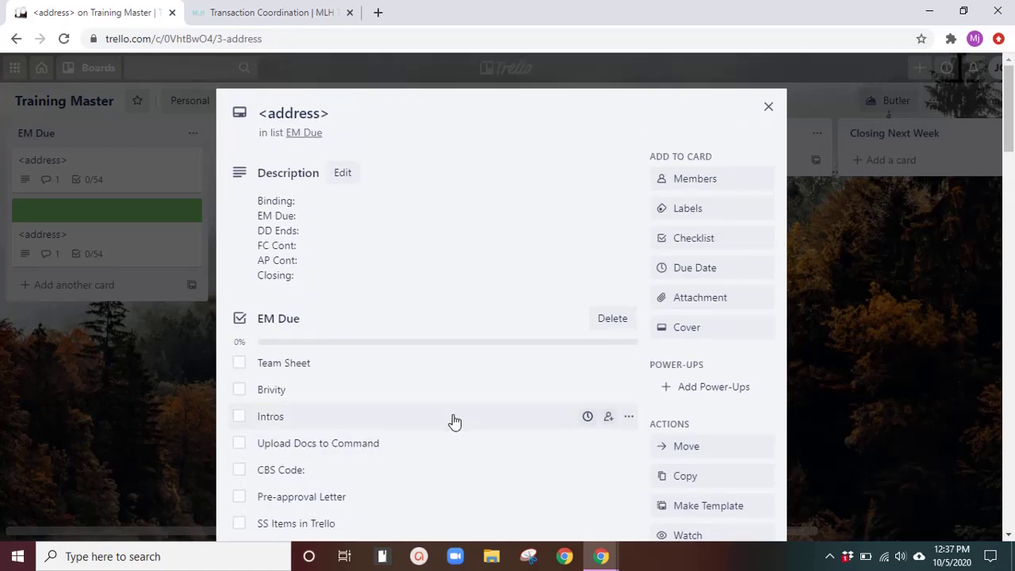
{"action": "scroll", "coordinate": [454, 424], "scroll_direction": "down", "scroll_amount": 2}
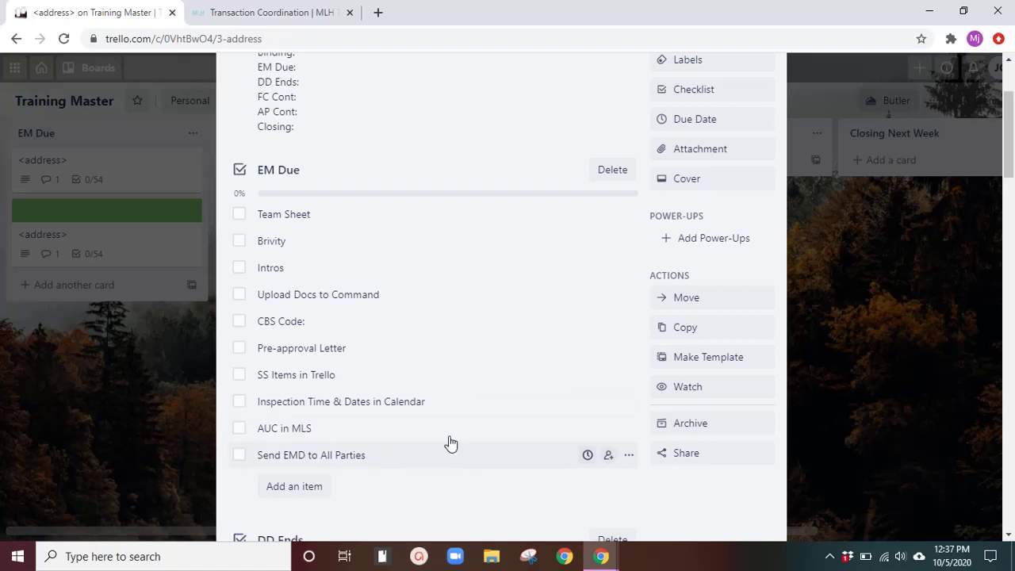
{"action": "scroll", "coordinate": [431, 442], "scroll_direction": "up", "scroll_amount": 2}
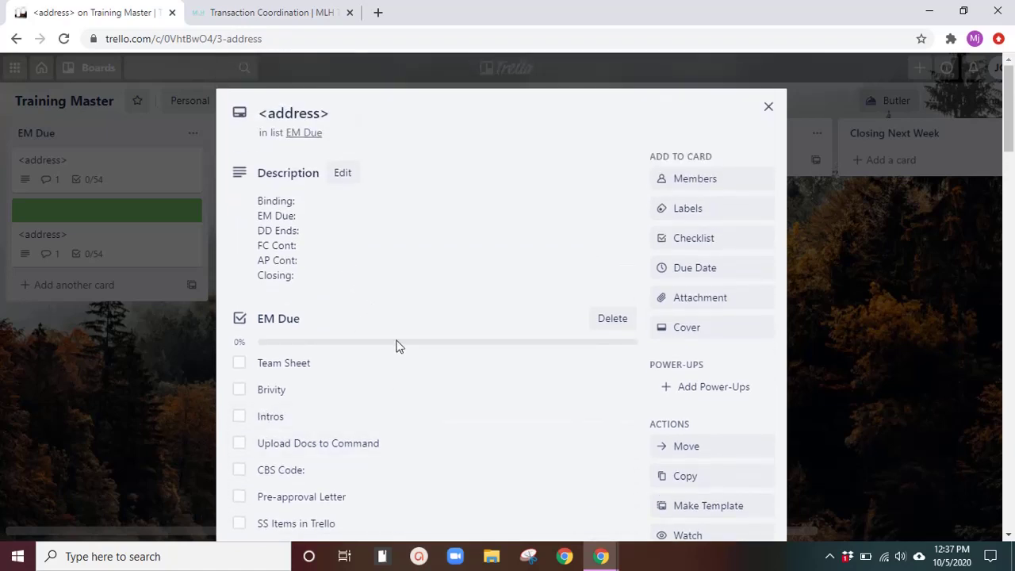
Step: Switch to the Transaction Coordination web page and read the process lists for buying, selling, dual agency and compliance
{"action": "left_click", "coordinate": [301, 13]}
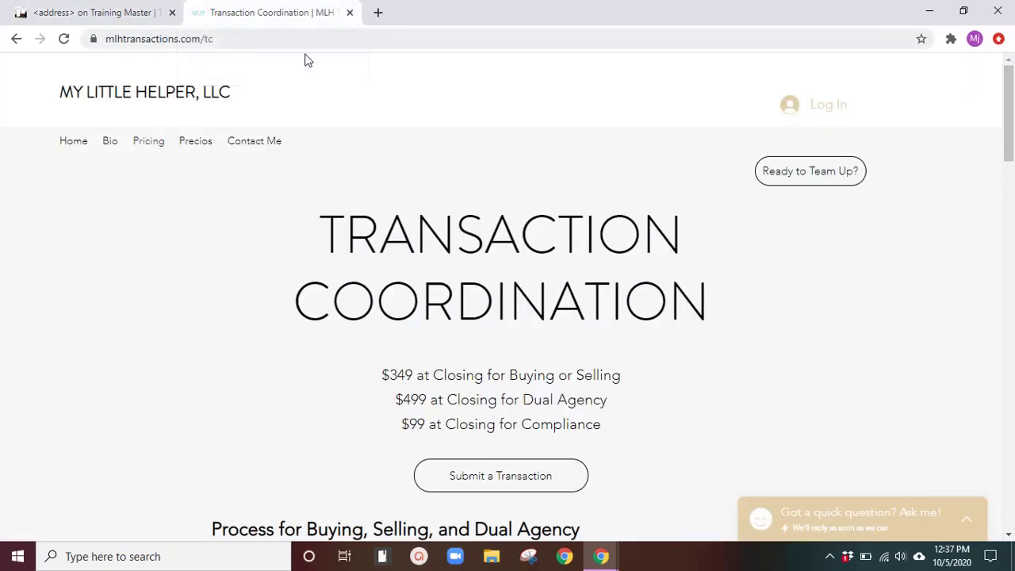
{"action": "scroll", "coordinate": [572, 311], "scroll_direction": "down", "scroll_amount": 2}
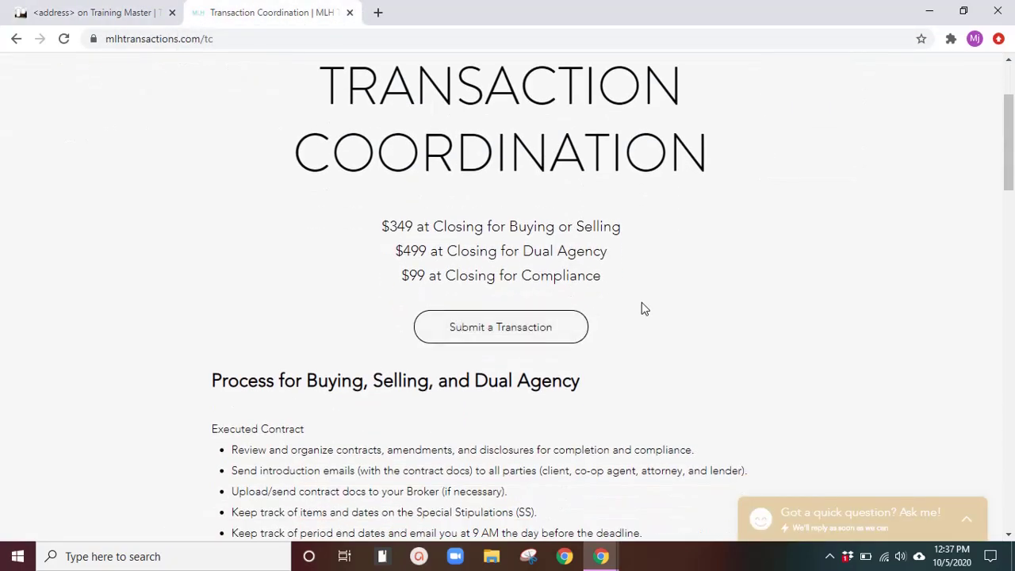
{"action": "scroll", "coordinate": [641, 309], "scroll_direction": "down", "scroll_amount": 4}
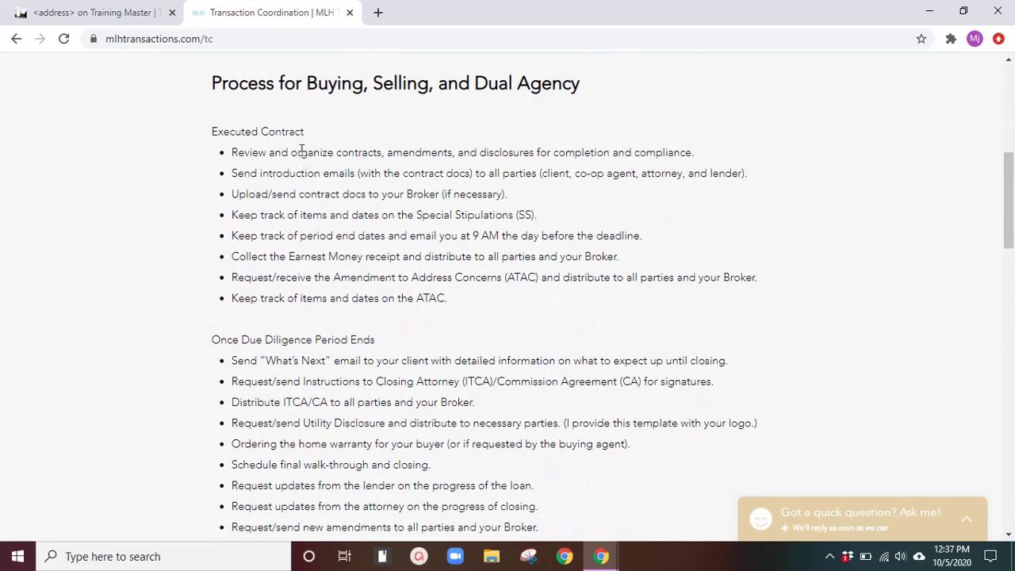
{"action": "left_click_drag", "start_coordinate": [301, 148], "coordinate": [521, 326]}
{"action": "scroll", "coordinate": [511, 321], "scroll_direction": "down", "scroll_amount": 3}
{"action": "left_click_drag", "start_coordinate": [344, 140], "coordinate": [571, 396]}
{"action": "scroll", "coordinate": [569, 392], "scroll_direction": "down", "scroll_amount": 3}
{"action": "left_click_drag", "start_coordinate": [423, 207], "coordinate": [562, 360]}
{"action": "scroll", "coordinate": [562, 360], "scroll_direction": "down", "scroll_amount": 2}
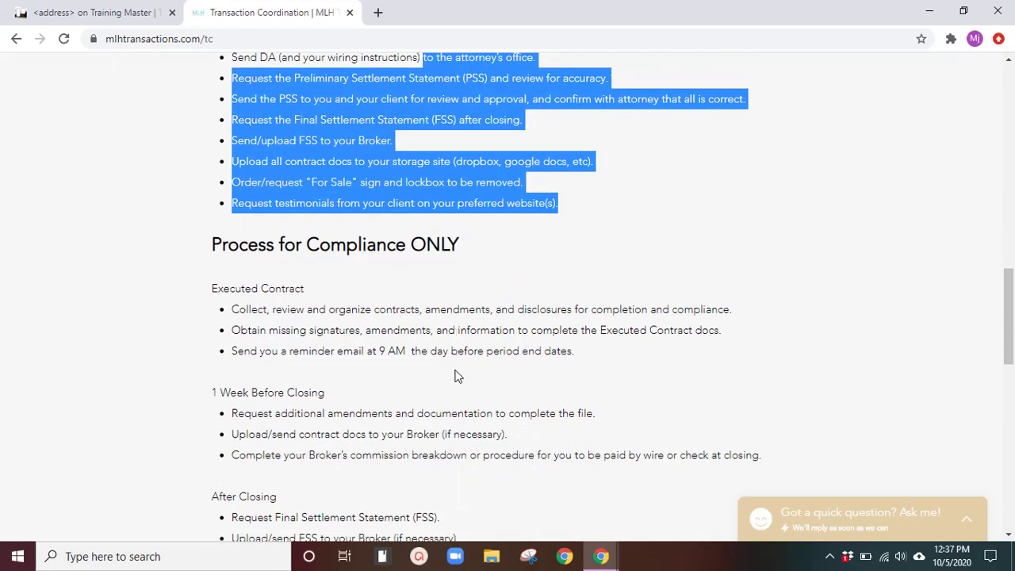
{"action": "scroll", "coordinate": [460, 372], "scroll_direction": "down", "scroll_amount": 5}
{"action": "scroll", "coordinate": [515, 366], "scroll_direction": "up", "scroll_amount": 7}
{"action": "scroll", "coordinate": [510, 370], "scroll_direction": "up", "scroll_amount": 10}
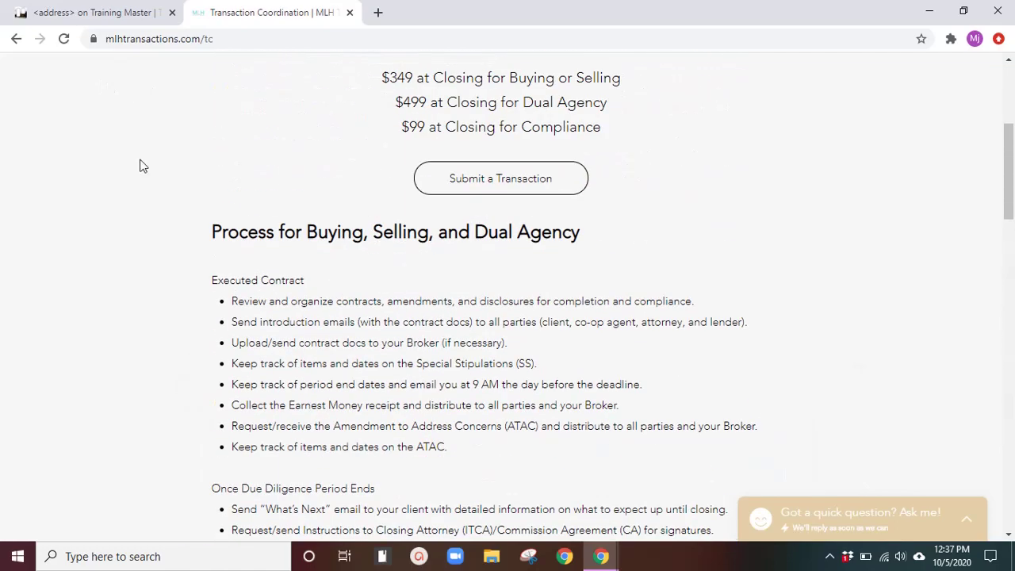
Step: Return to the Trello card and add a checklist titled EMD
{"action": "left_click", "coordinate": [133, 14]}
{"action": "scroll", "coordinate": [439, 306], "scroll_direction": "down", "scroll_amount": 1}
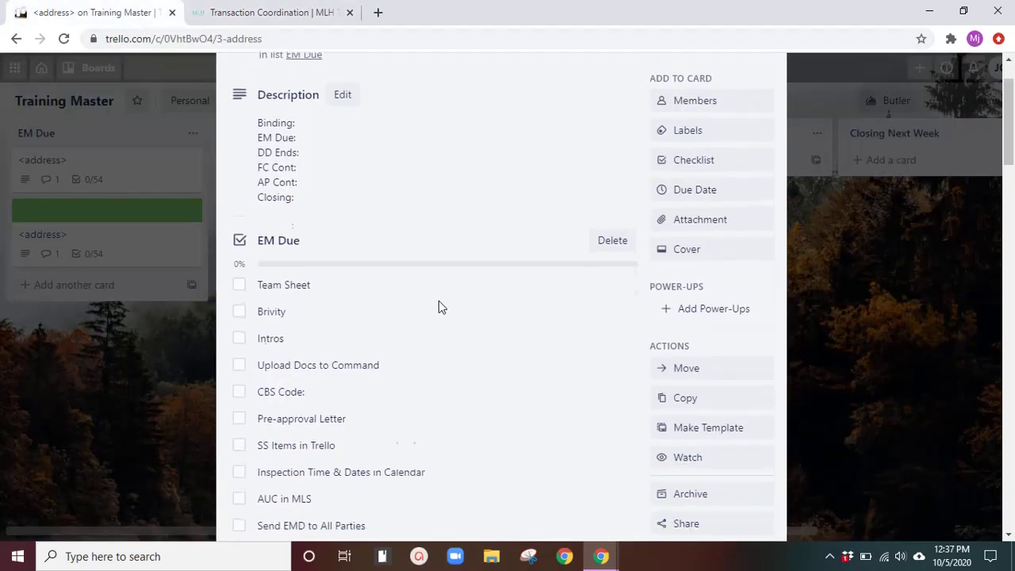
{"action": "scroll", "coordinate": [579, 290], "scroll_direction": "up", "scroll_amount": 2}
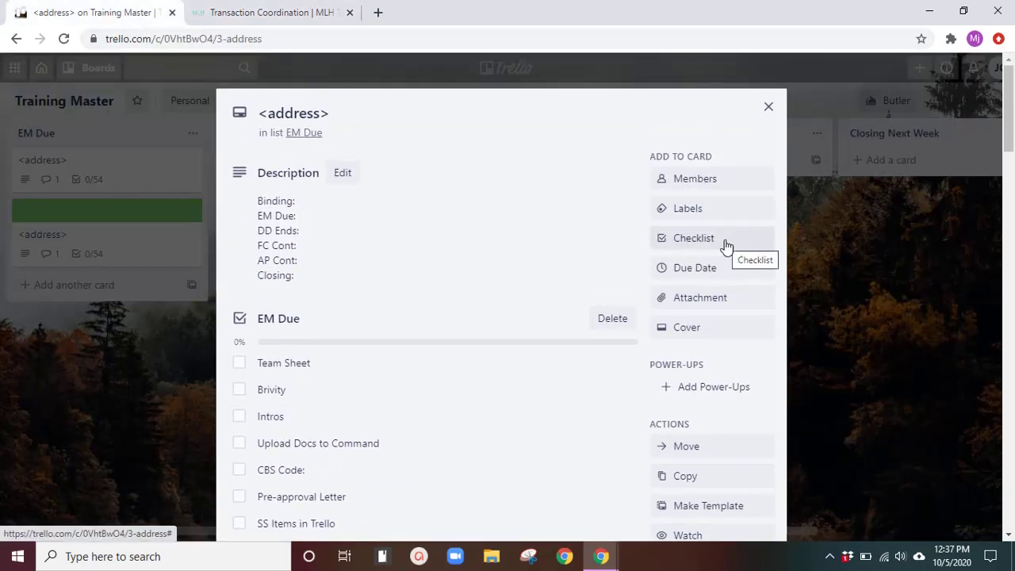
{"action": "left_click", "coordinate": [725, 247]}
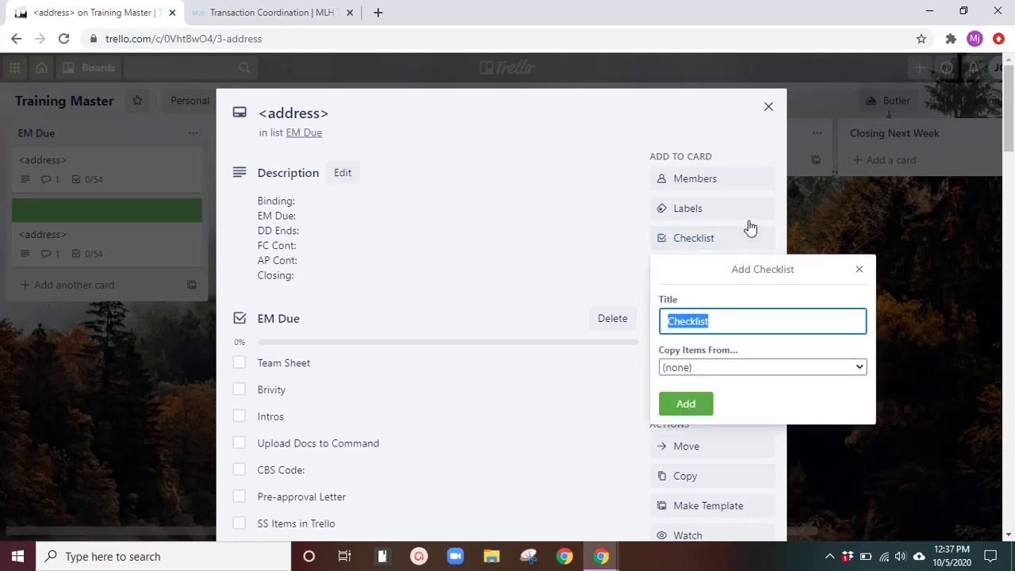
{"action": "type", "text": "EMD"}
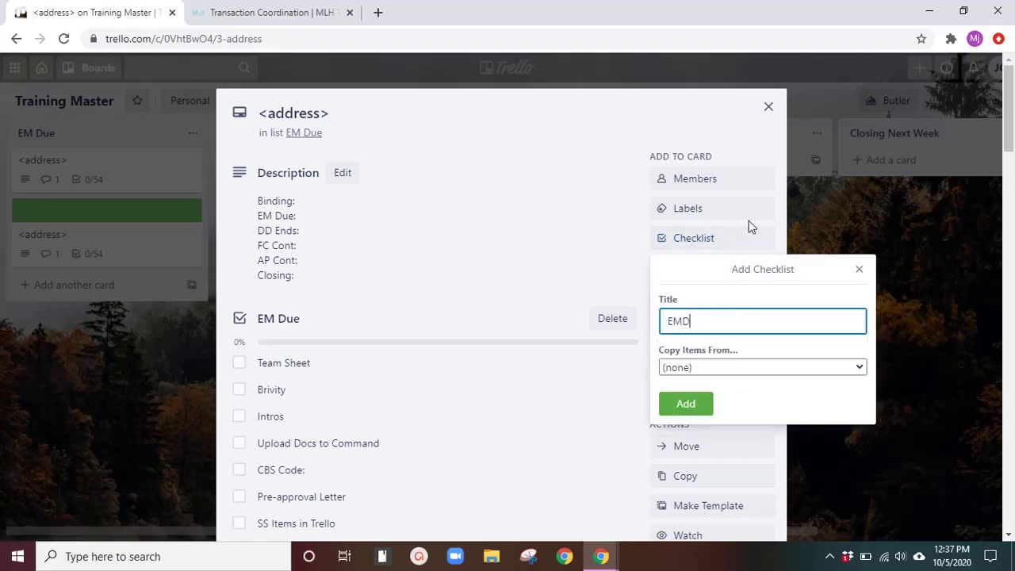
{"action": "left_click", "coordinate": [686, 405]}
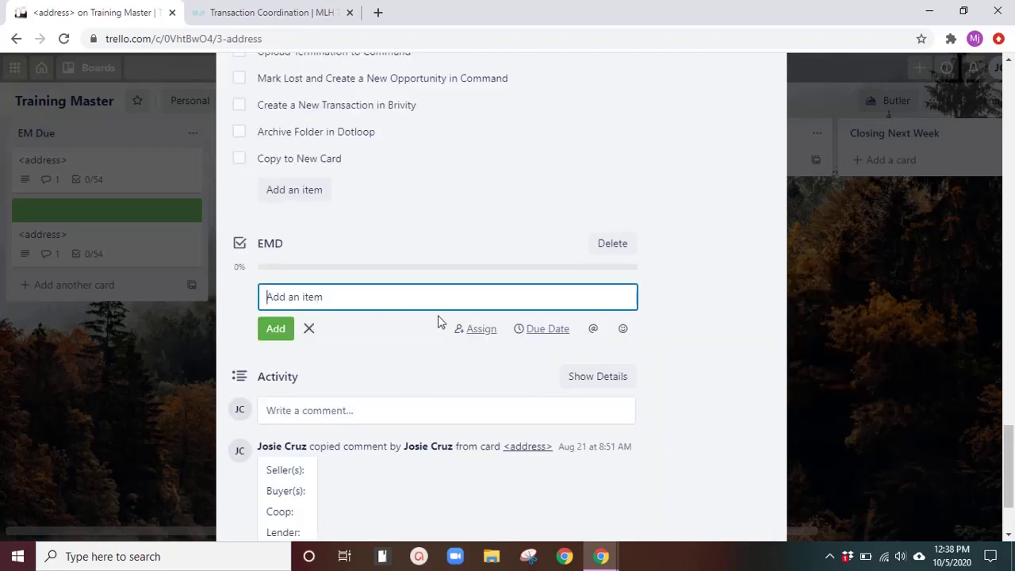
Step: Add the items Team Sheet, Intros and EMD to all parties to the EMD checklist
{"action": "type", "text": "Team Sheet"}
{"action": "key", "text": "Return"}
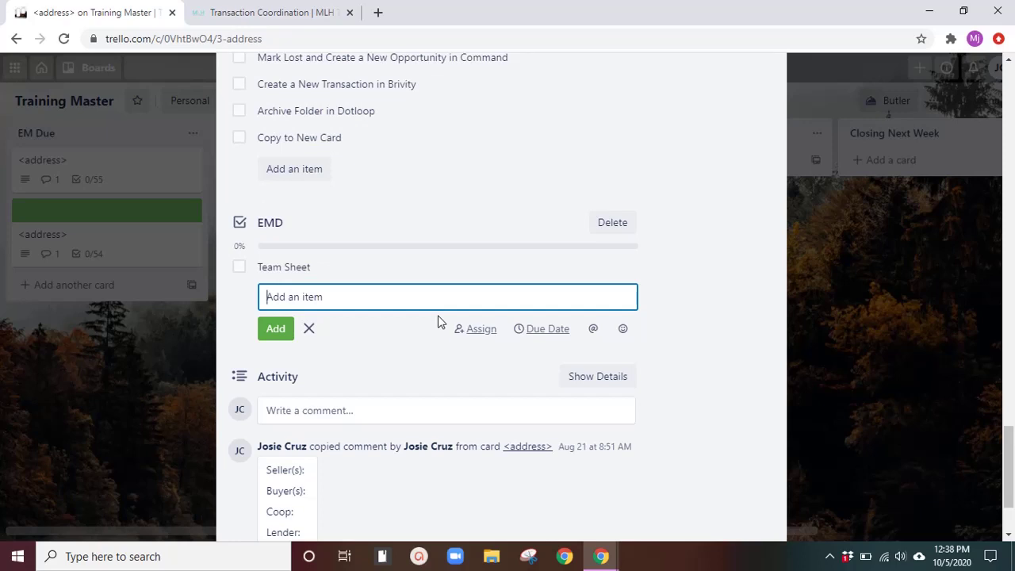
{"action": "type", "text": "Insros"}
{"action": "key", "text": "Return"}
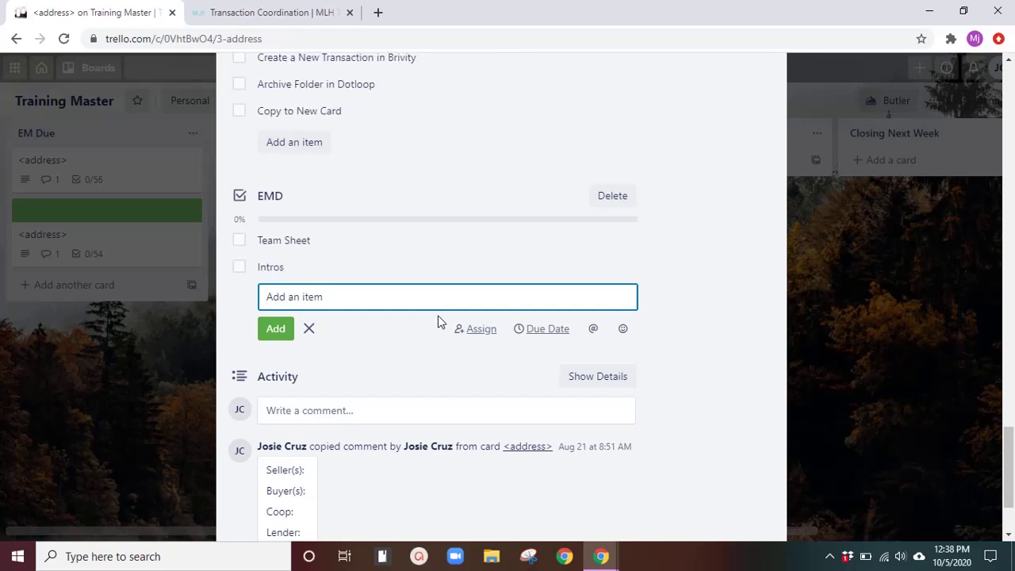
{"action": "type", "text": "EMD to all parties"}
{"action": "key", "text": "Return"}
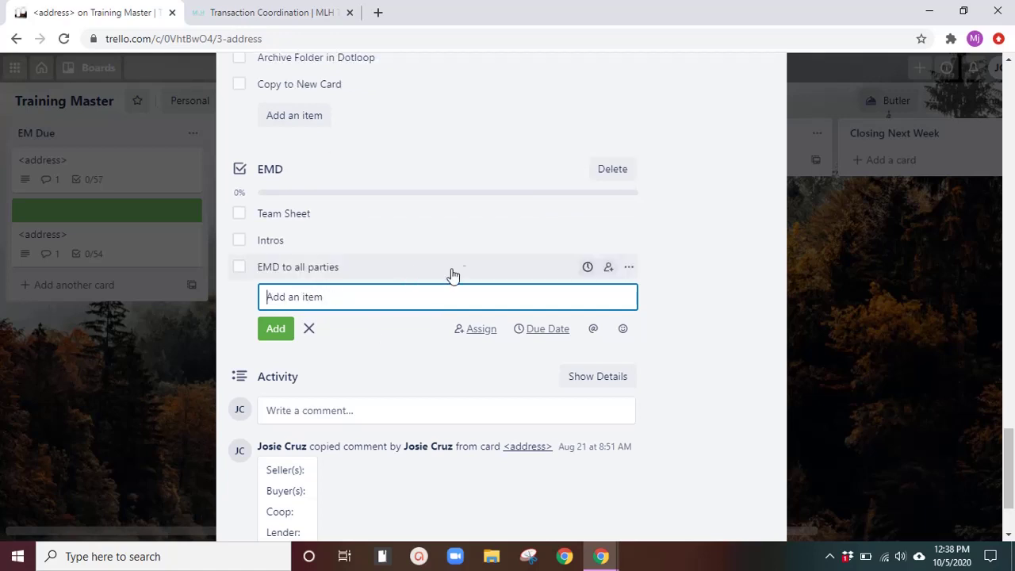
Step: Delete the EMD checklist from the card
{"action": "left_click", "coordinate": [612, 169]}
{"action": "left_click", "coordinate": [657, 274]}
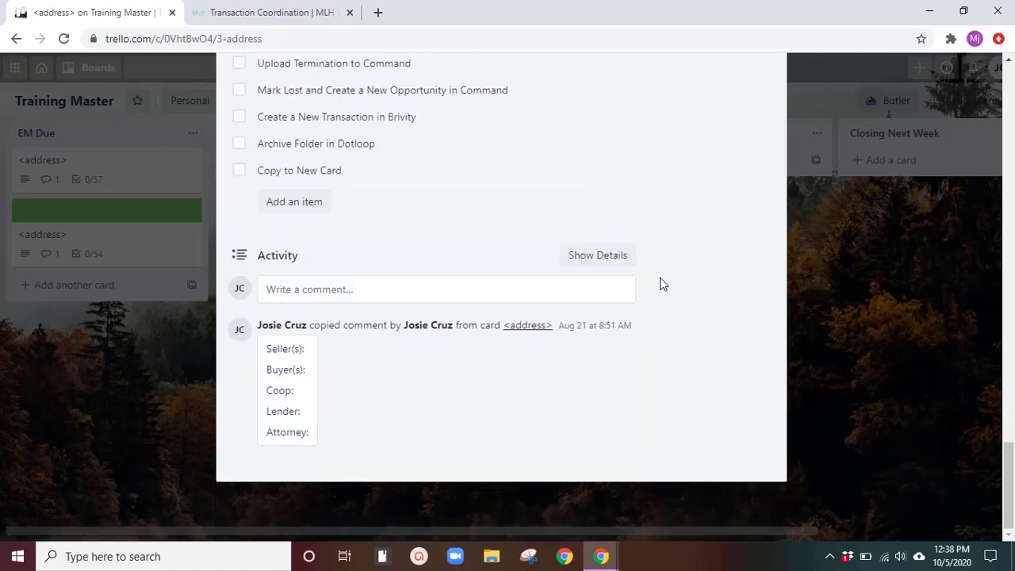
{"action": "scroll", "coordinate": [460, 309], "scroll_direction": "up", "scroll_amount": 10}
{"action": "scroll", "coordinate": [420, 356], "scroll_direction": "up", "scroll_amount": 10}
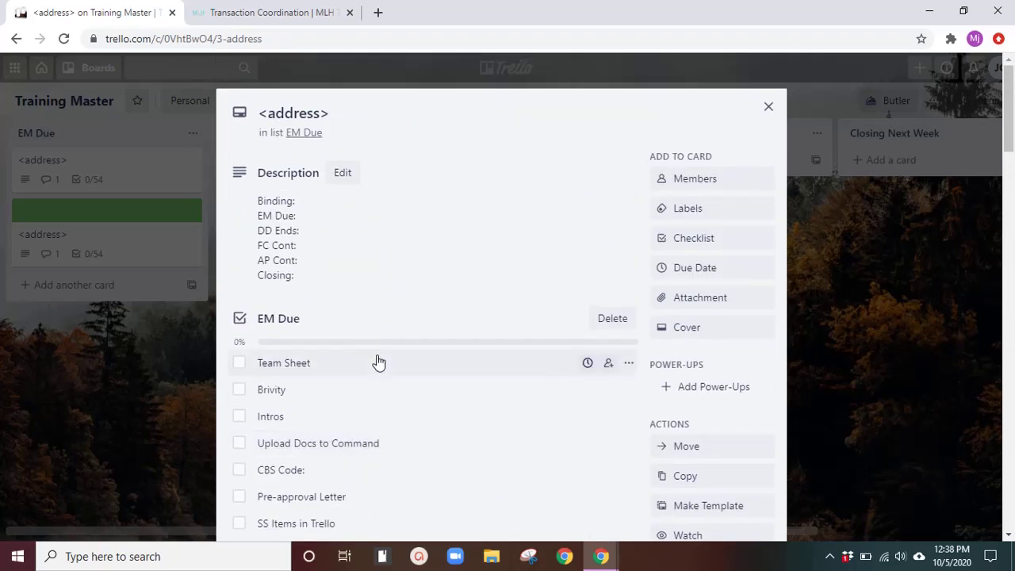
{"action": "scroll", "coordinate": [381, 357], "scroll_direction": "down", "scroll_amount": 1}
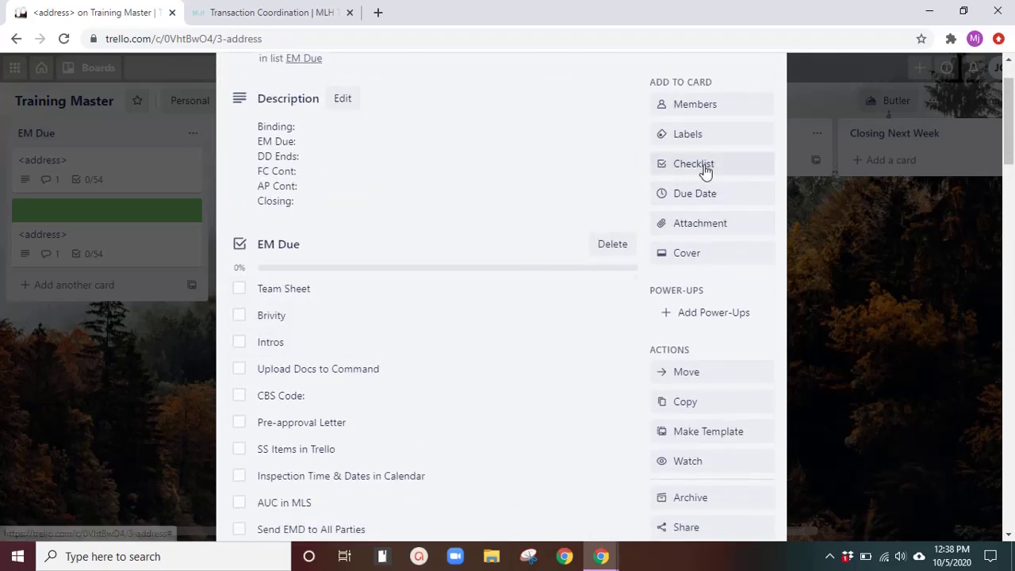
{"action": "left_click", "coordinate": [702, 166]}
{"action": "left_click", "coordinate": [468, 220]}
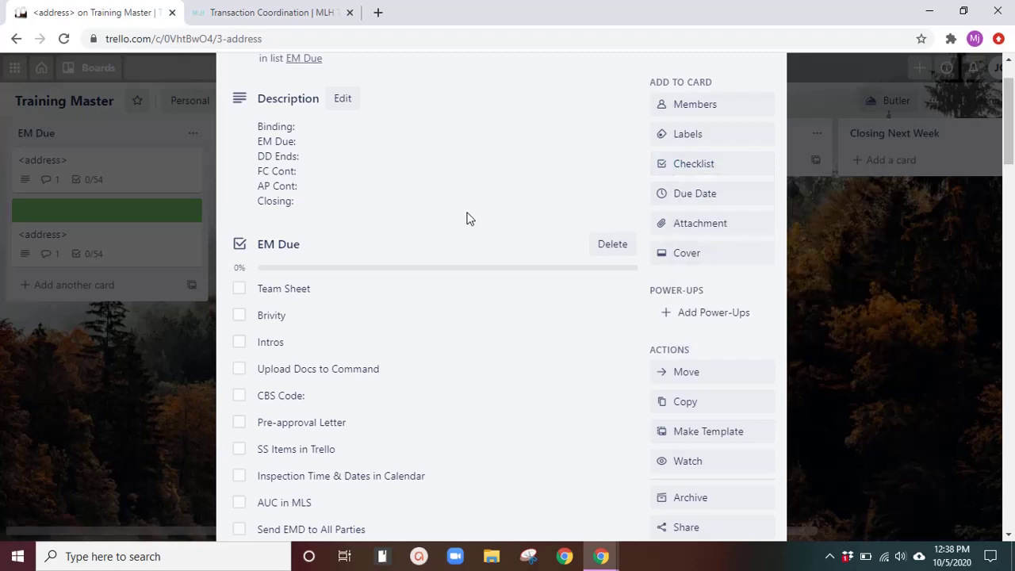
Step: Examine the order and items of the card's checklists from EM Due through Closing, down to the comment template
{"action": "scroll", "coordinate": [387, 261], "scroll_direction": "down", "scroll_amount": 4}
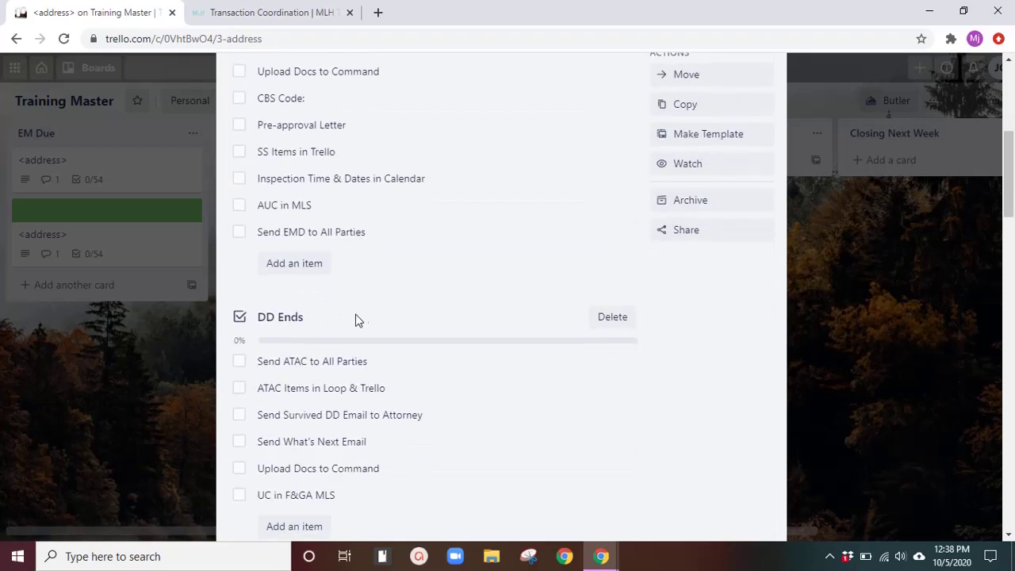
{"action": "scroll", "coordinate": [353, 320], "scroll_direction": "down", "scroll_amount": 5}
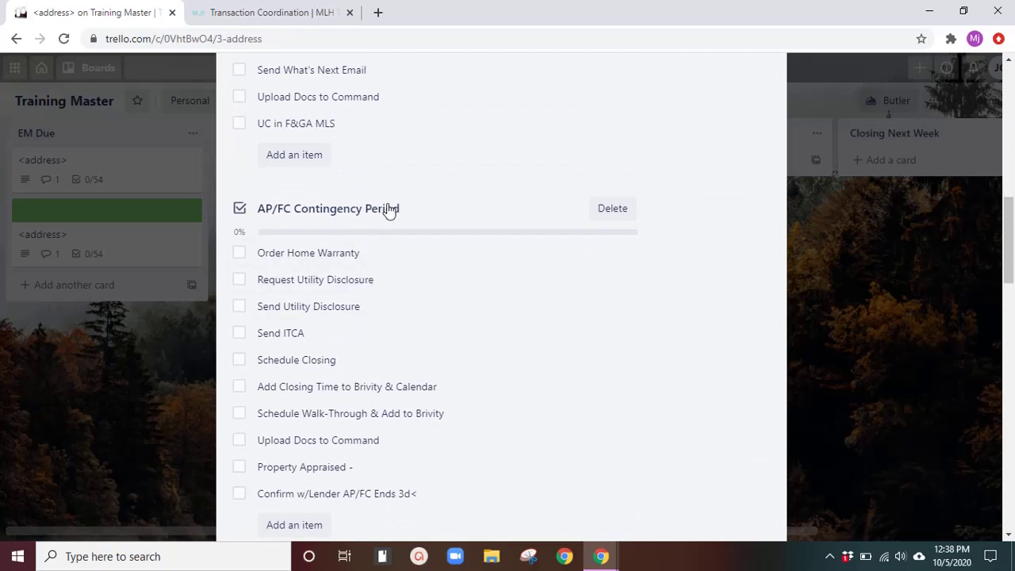
{"action": "scroll", "coordinate": [407, 215], "scroll_direction": "down", "scroll_amount": 4}
{"action": "scroll", "coordinate": [386, 366], "scroll_direction": "down", "scroll_amount": 1}
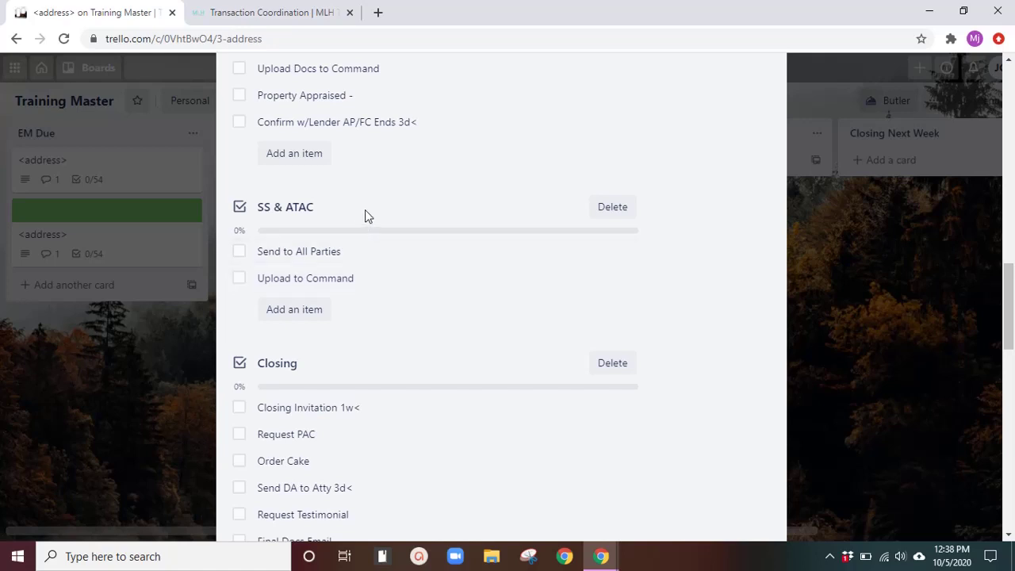
{"action": "scroll", "coordinate": [370, 227], "scroll_direction": "down", "scroll_amount": 2}
{"action": "scroll", "coordinate": [418, 341], "scroll_direction": "down", "scroll_amount": 10}
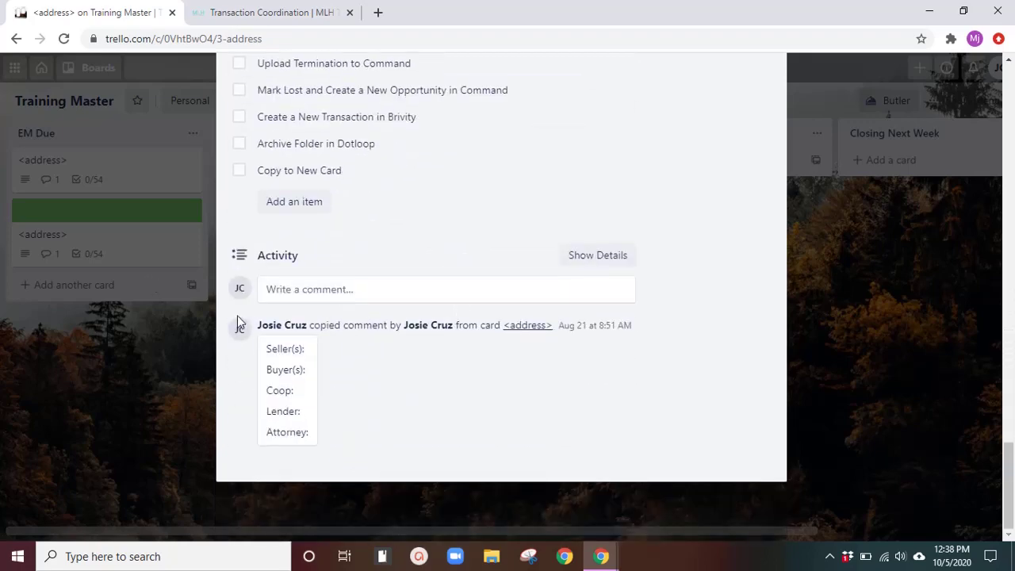
{"action": "scroll", "coordinate": [781, 365], "scroll_direction": "up", "scroll_amount": 5}
{"action": "scroll", "coordinate": [392, 408], "scroll_direction": "up", "scroll_amount": 20}
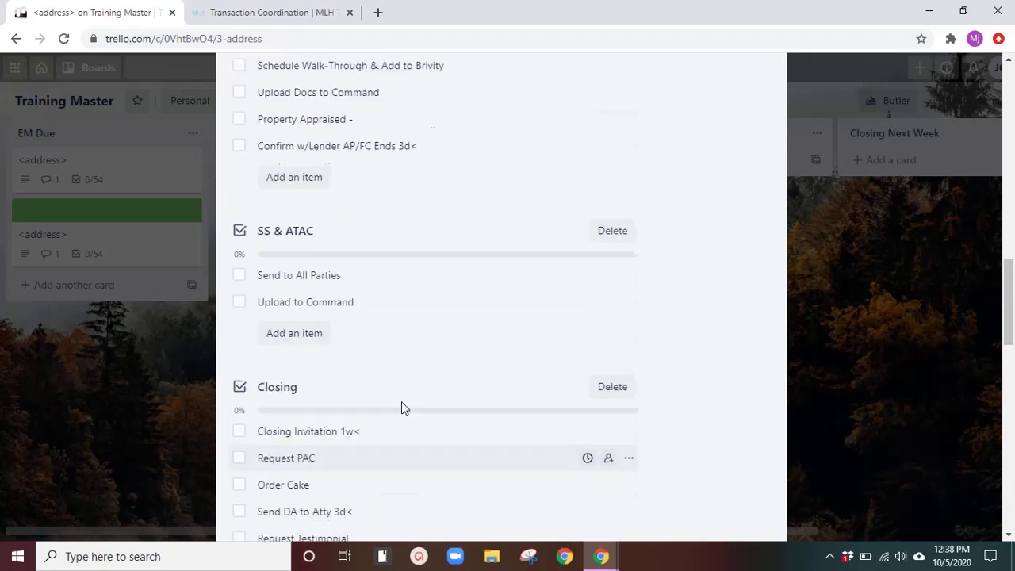
{"action": "scroll", "coordinate": [404, 380], "scroll_direction": "up", "scroll_amount": 3}
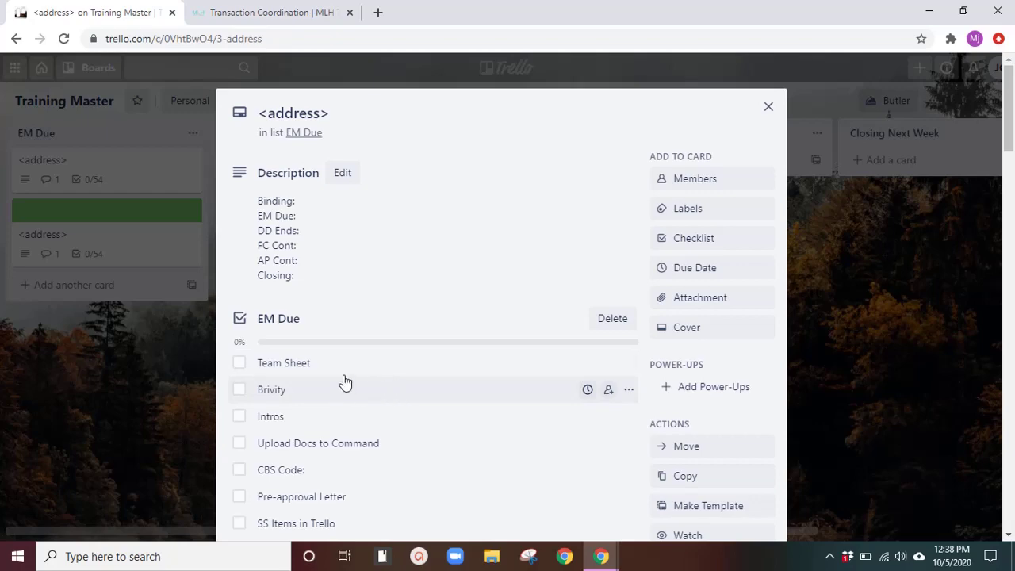
{"action": "scroll", "coordinate": [400, 333], "scroll_direction": "down", "scroll_amount": 20}
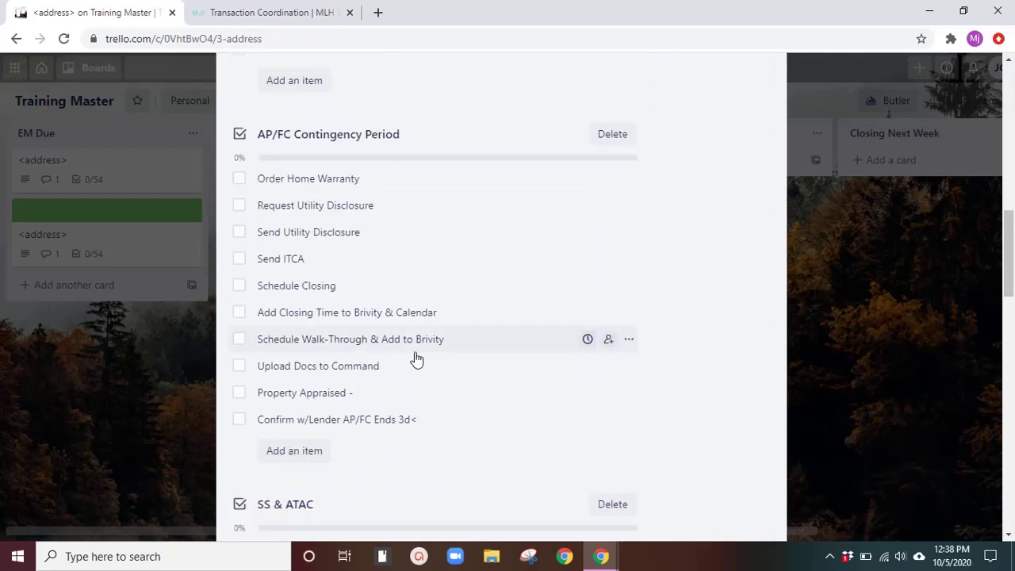
{"action": "scroll", "coordinate": [412, 366], "scroll_direction": "down", "scroll_amount": 5}
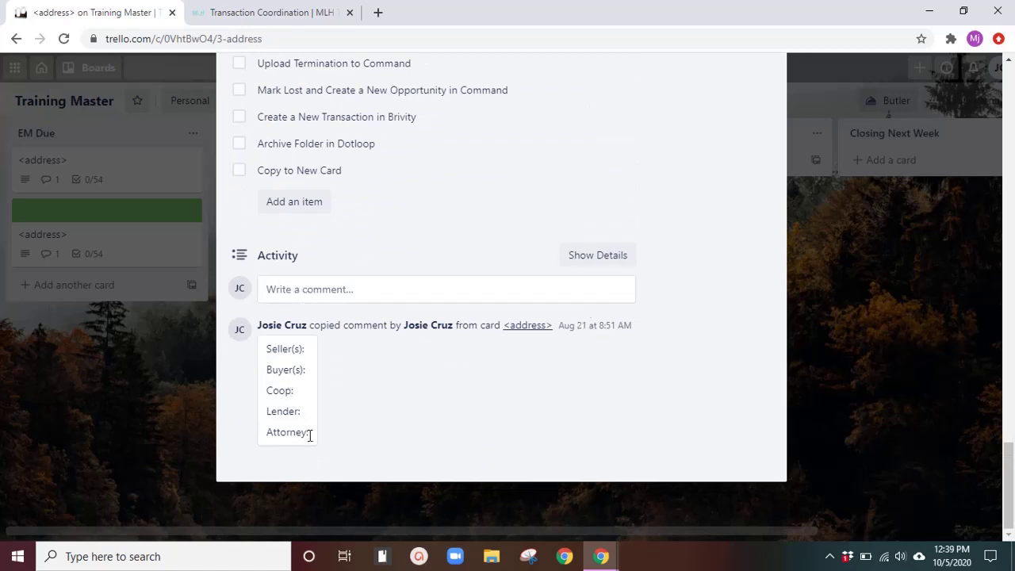
Step: Copy the existing comment's contact template, from Seller(s) through Attorney, into a new comment on the card
{"action": "left_click_drag", "start_coordinate": [308, 430], "coordinate": [263, 347]}
{"action": "key", "text": "ctrl+c"}
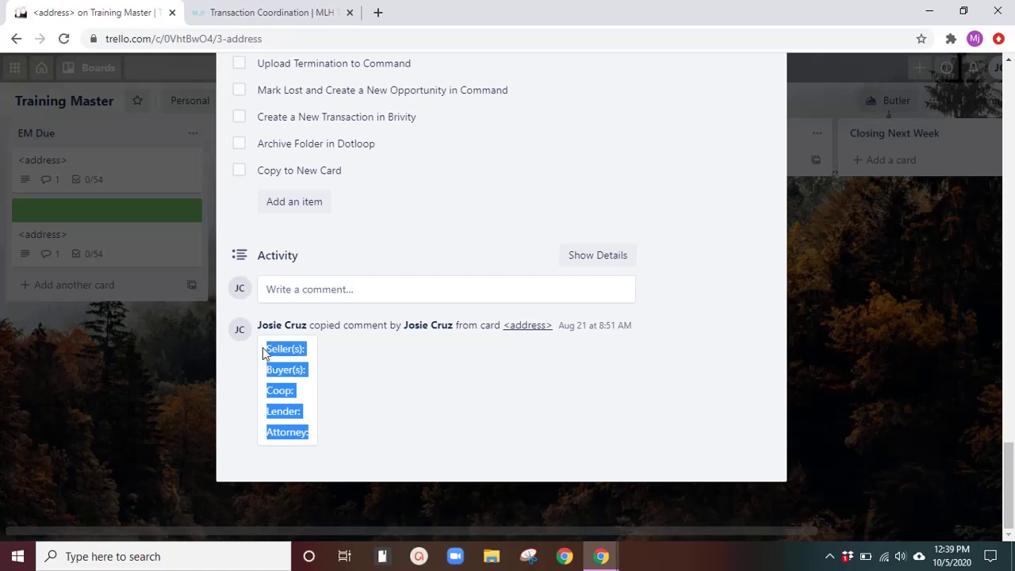
{"action": "left_click", "coordinate": [333, 289]}
{"action": "key", "text": "ctrl+v"}
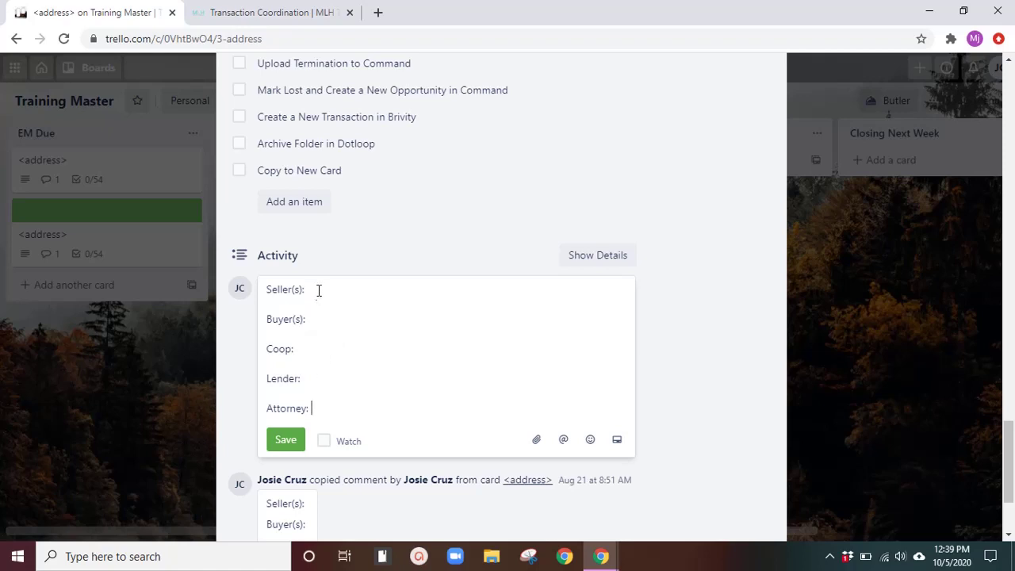
Step: Try adding the lines Name, Phone and Email under Seller(s) in the new comment, and undo them
{"action": "left_click", "coordinate": [359, 287]}
{"action": "key", "text": "Return"}
{"action": "type", "text": "Nam"}
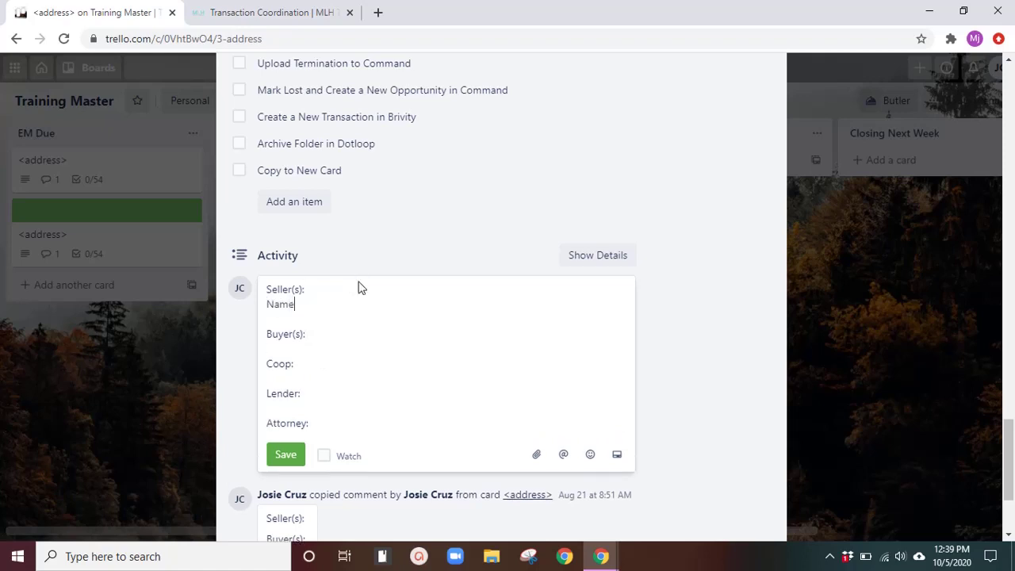
{"action": "type", "text": "e"}
{"action": "key", "text": "Return"}
{"action": "type", "text": "Phone"}
{"action": "key", "text": "Return"}
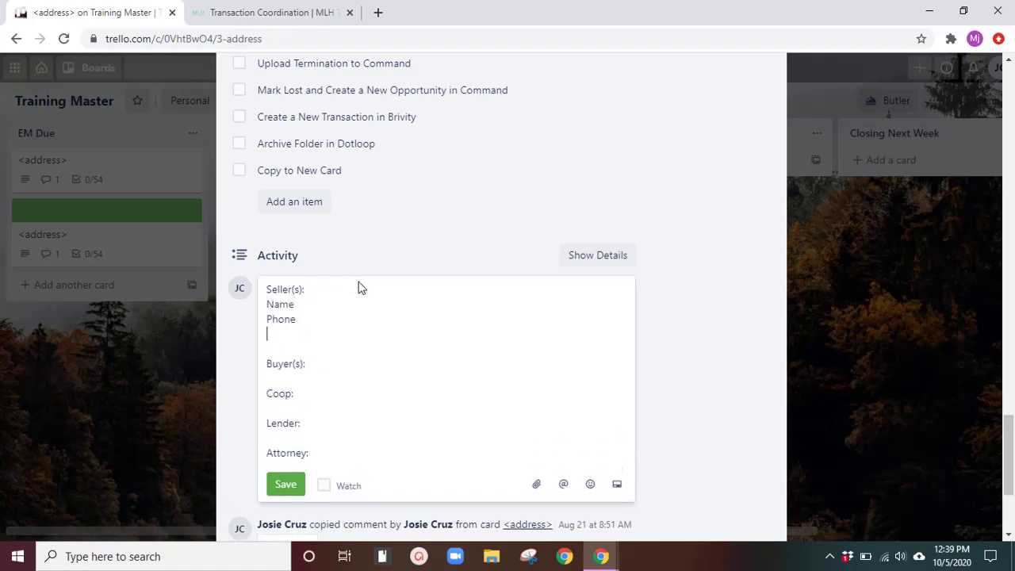
{"action": "type", "text": "Email"}
{"action": "key", "text": "ctrl+z"}
Step: Save the new comment containing the blank contact template
{"action": "left_click", "coordinate": [287, 440]}
{"action": "scroll", "coordinate": [432, 400], "scroll_direction": "down", "scroll_amount": 2}
{"action": "scroll", "coordinate": [456, 310], "scroll_direction": "up", "scroll_amount": 2}
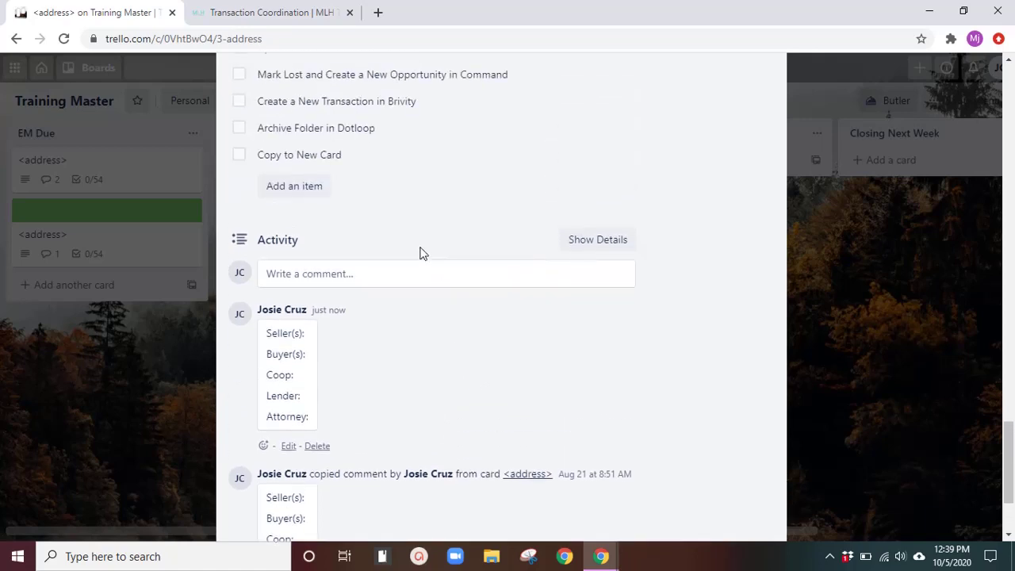
{"action": "left_click", "coordinate": [414, 275]}
{"action": "left_click", "coordinate": [357, 276]}
{"action": "left_click", "coordinate": [702, 364]}
{"action": "scroll", "coordinate": [649, 338], "scroll_direction": "down", "scroll_amount": 2}
{"action": "scroll", "coordinate": [649, 339], "scroll_direction": "down", "scroll_amount": 1}
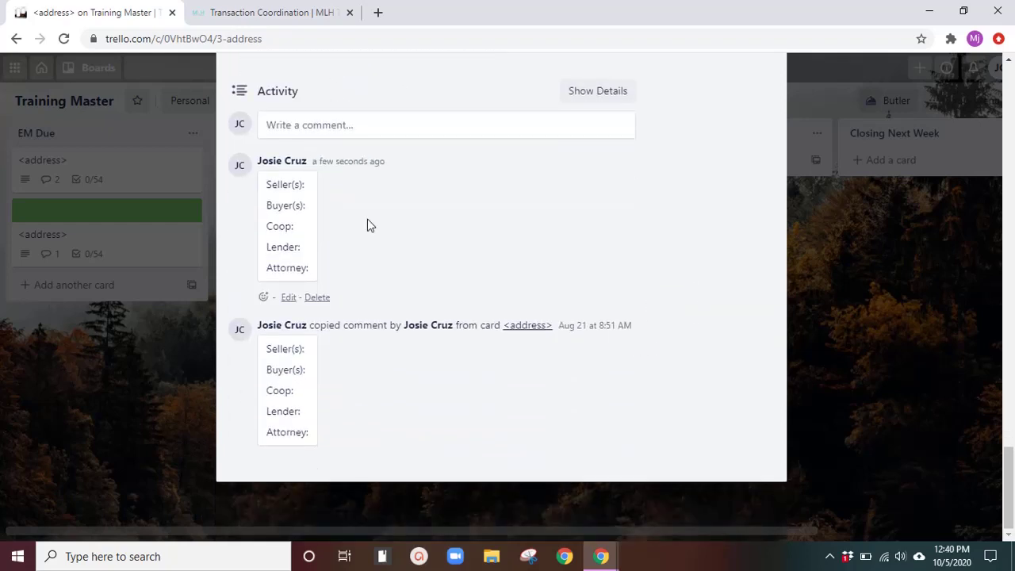
{"action": "left_click_drag", "start_coordinate": [292, 184], "coordinate": [276, 286]}
{"action": "left_click", "coordinate": [648, 249]}
Step: Turn the open <address> card into a template and close it
{"action": "scroll", "coordinate": [626, 307], "scroll_direction": "up", "scroll_amount": 20}
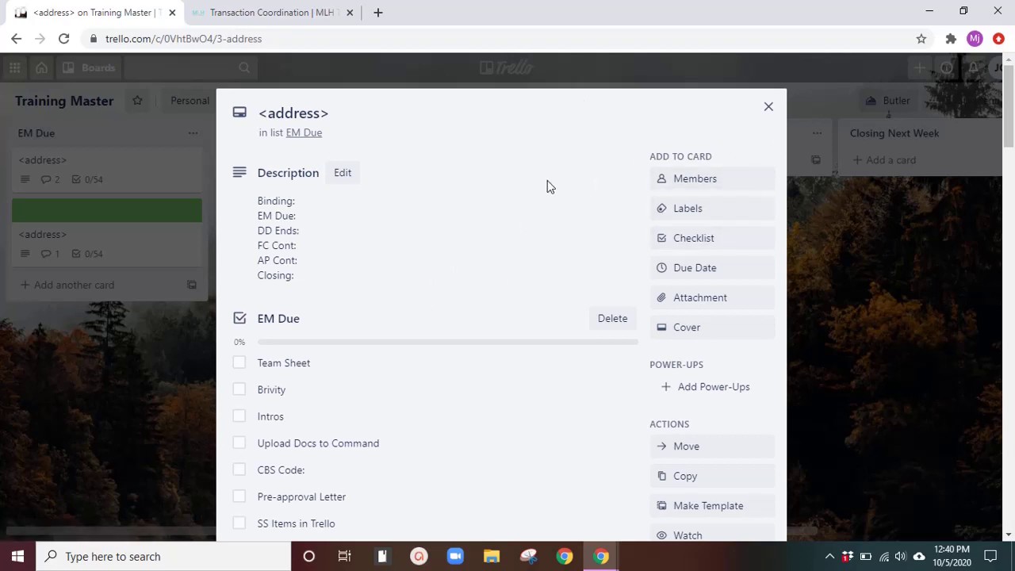
{"action": "scroll", "coordinate": [539, 285], "scroll_direction": "down", "scroll_amount": 2}
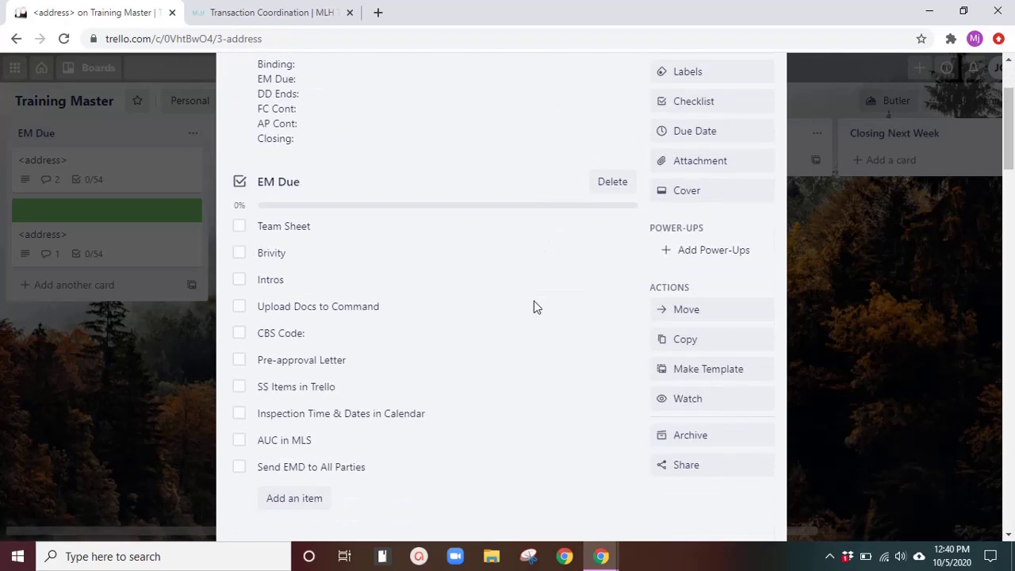
{"action": "left_click", "coordinate": [704, 363]}
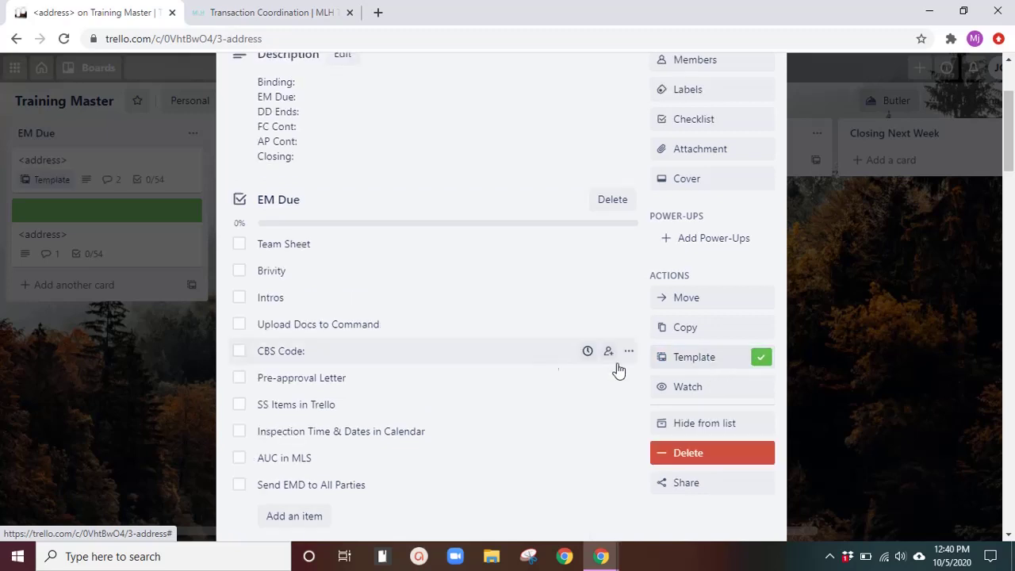
{"action": "scroll", "coordinate": [547, 362], "scroll_direction": "up", "scroll_amount": 2}
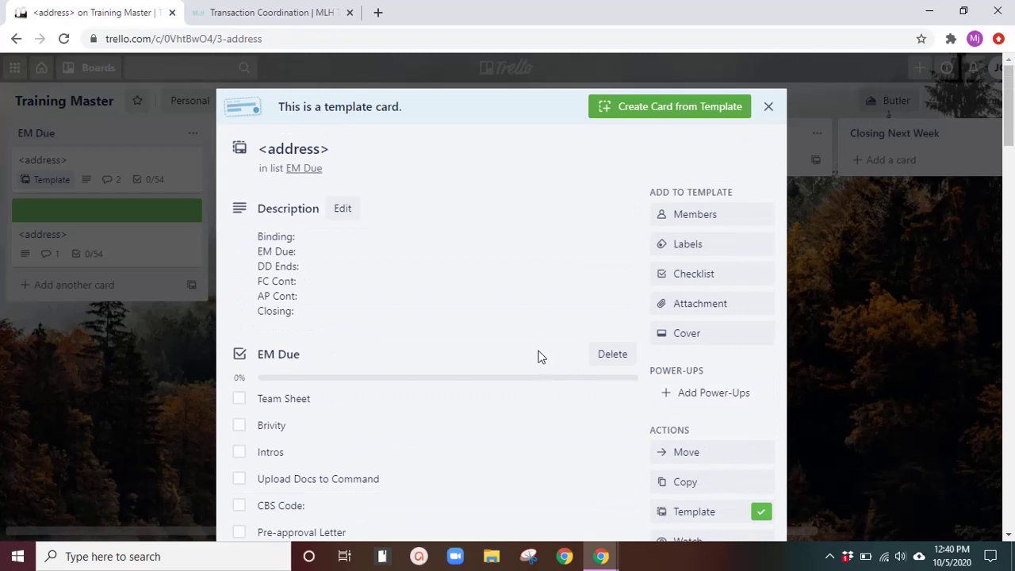
{"action": "left_click", "coordinate": [142, 420]}
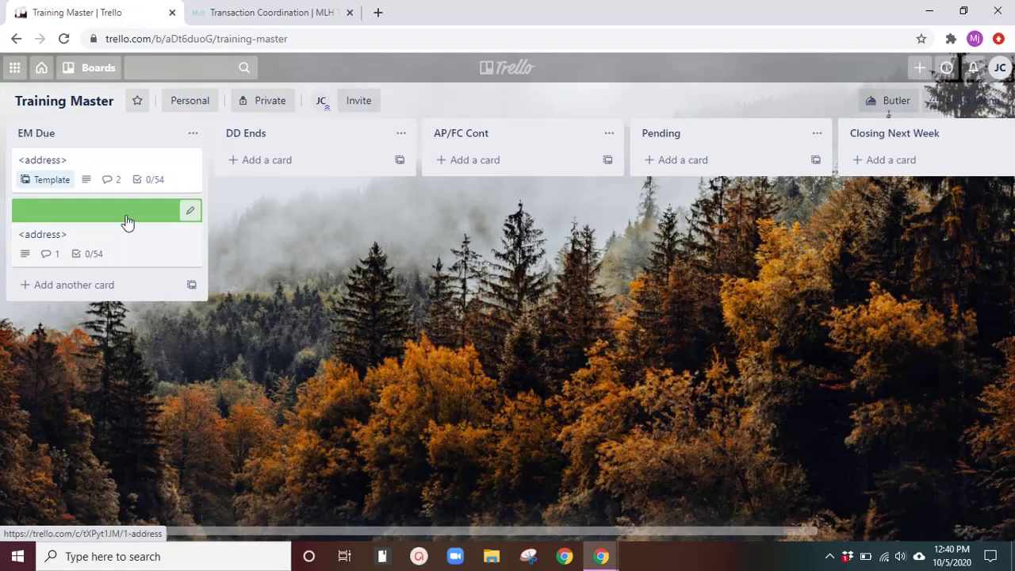
Step: Give the <address> template card in EM Due a blue cover and close the card
{"action": "left_click", "coordinate": [107, 164]}
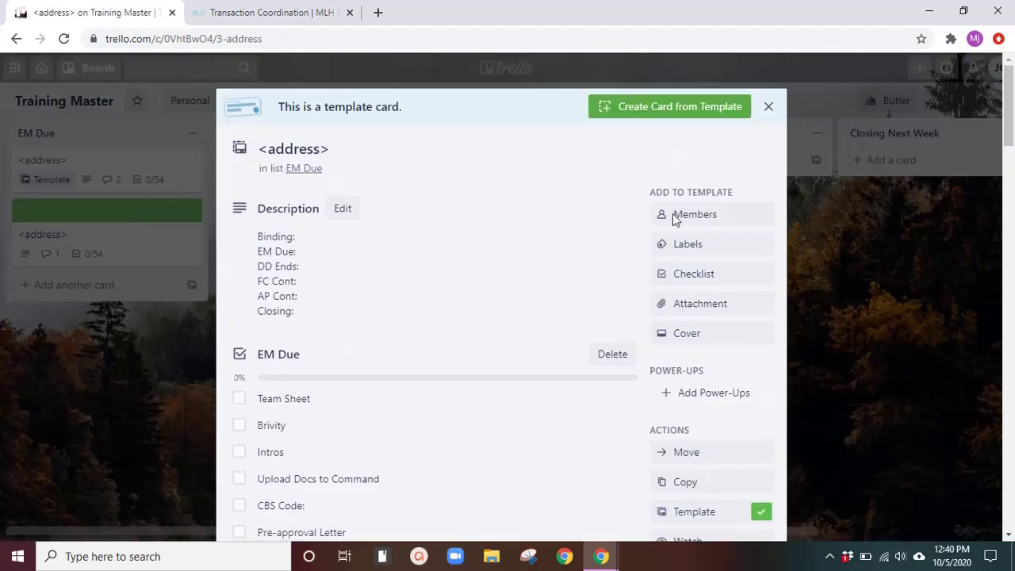
{"action": "left_click", "coordinate": [711, 340]}
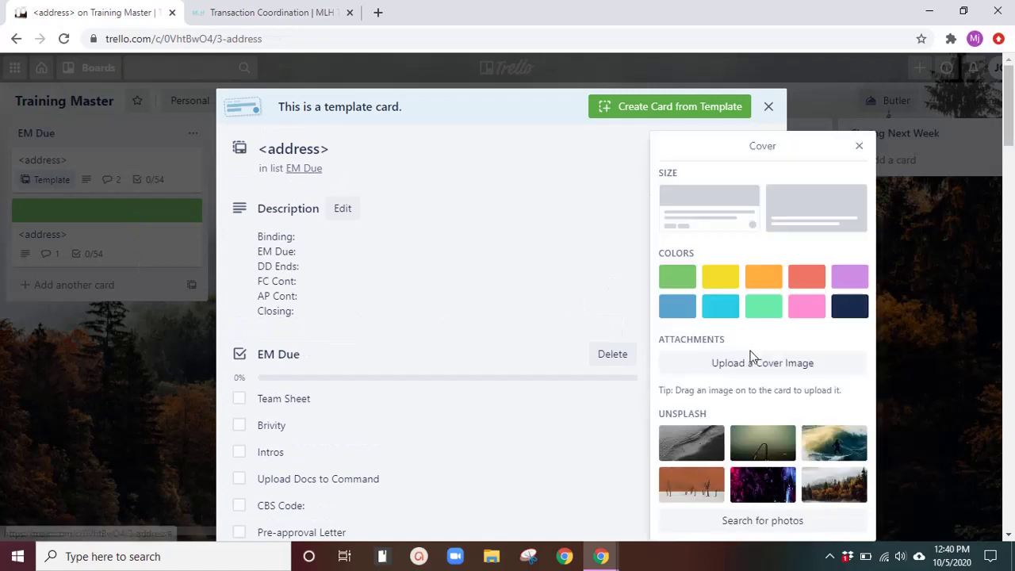
{"action": "left_click", "coordinate": [680, 314]}
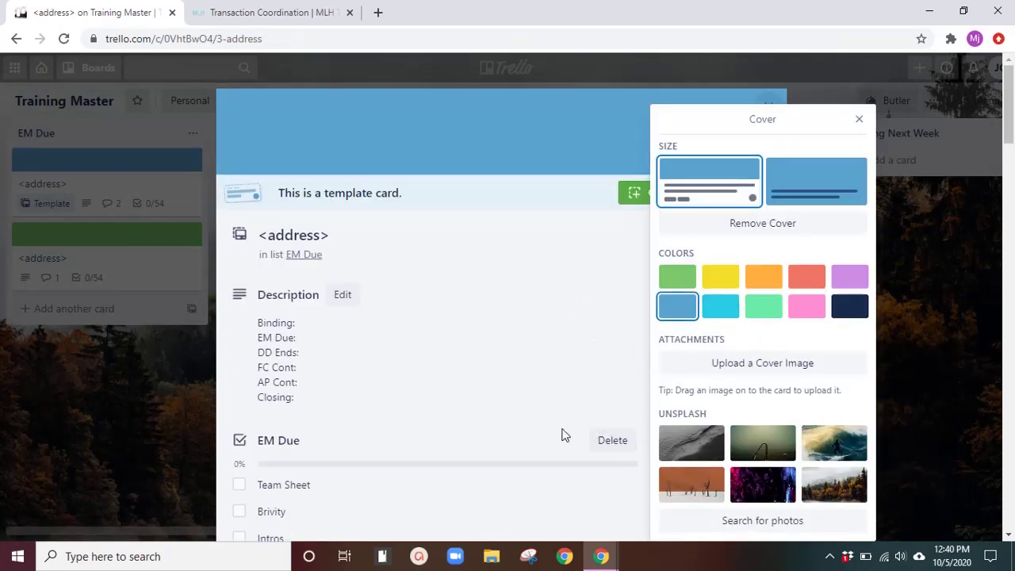
{"action": "left_click", "coordinate": [146, 429]}
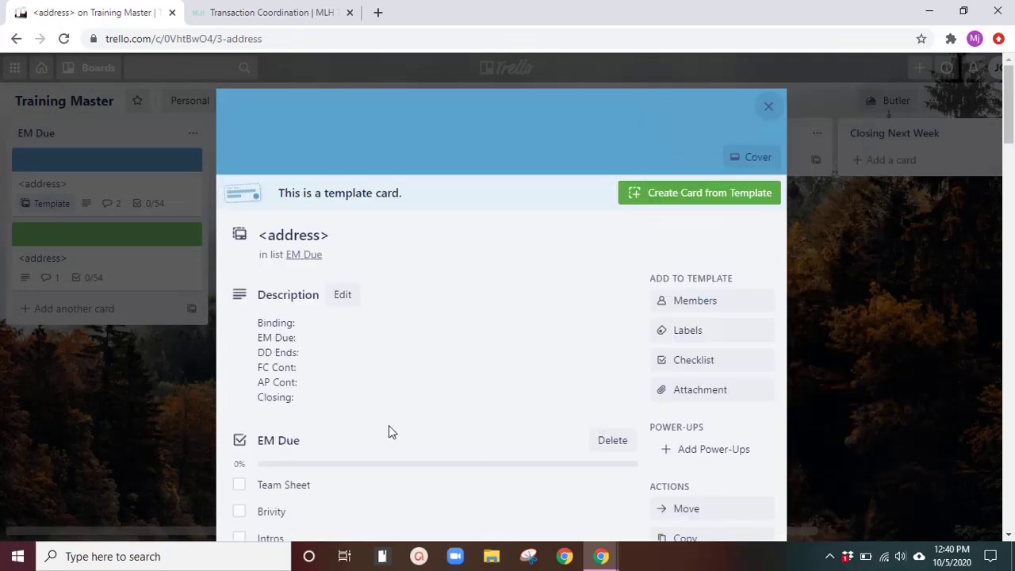
{"action": "left_click", "coordinate": [190, 425]}
Step: Reopen the template card and name the green label Clear to Close
{"action": "left_click", "coordinate": [132, 186]}
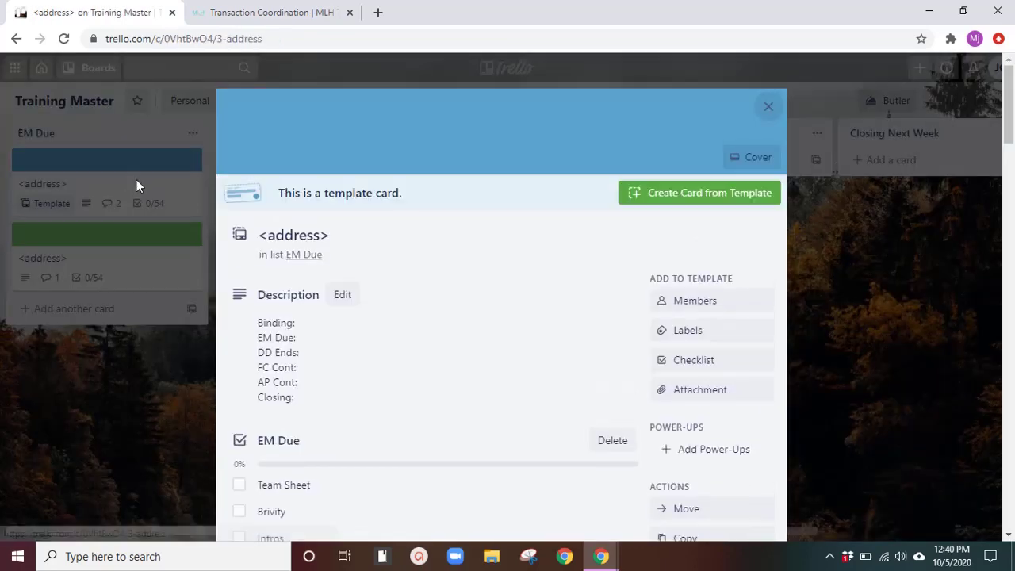
{"action": "scroll", "coordinate": [517, 407], "scroll_direction": "down", "scroll_amount": 1}
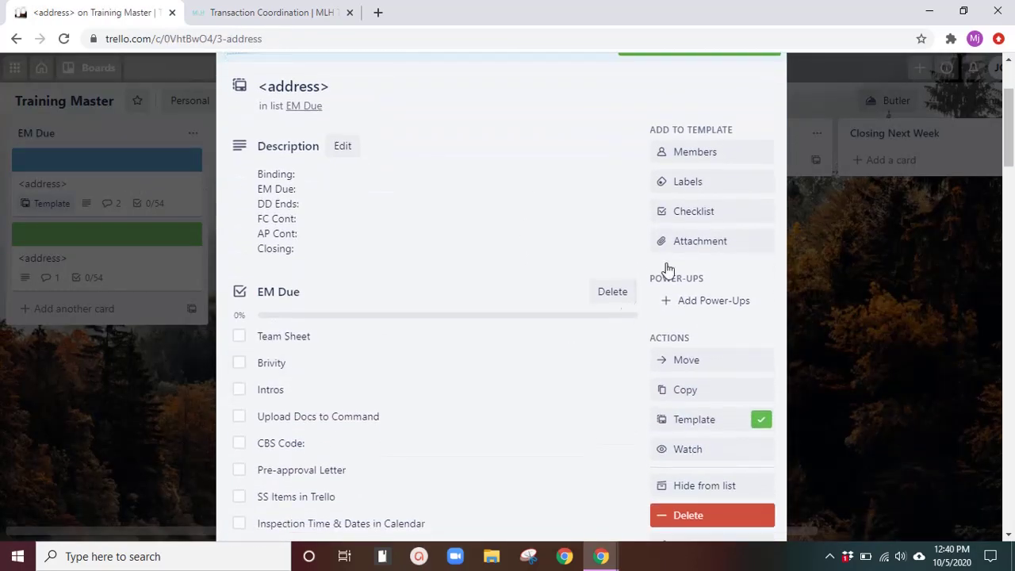
{"action": "left_click", "coordinate": [688, 182]}
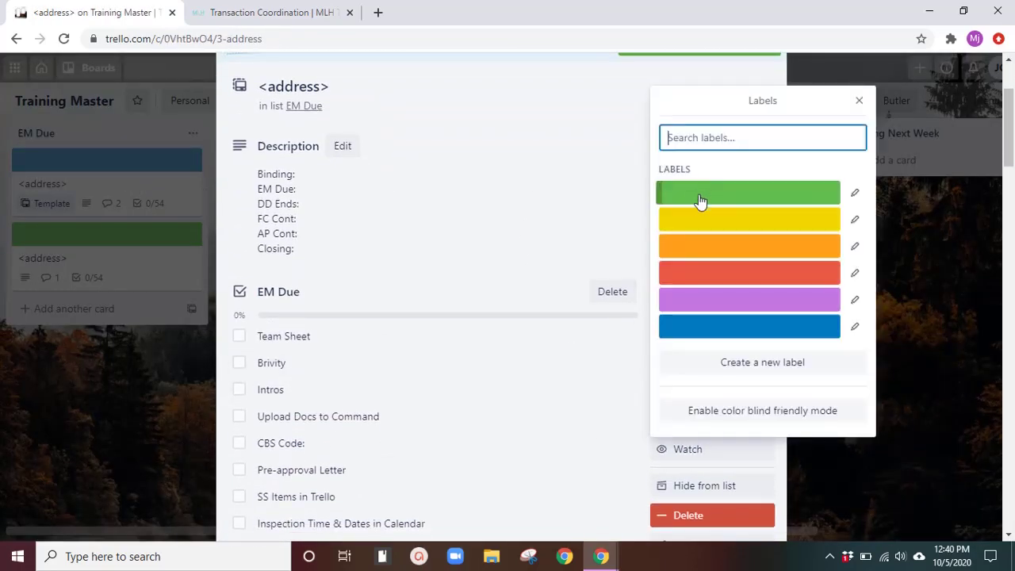
{"action": "left_click", "coordinate": [853, 195]}
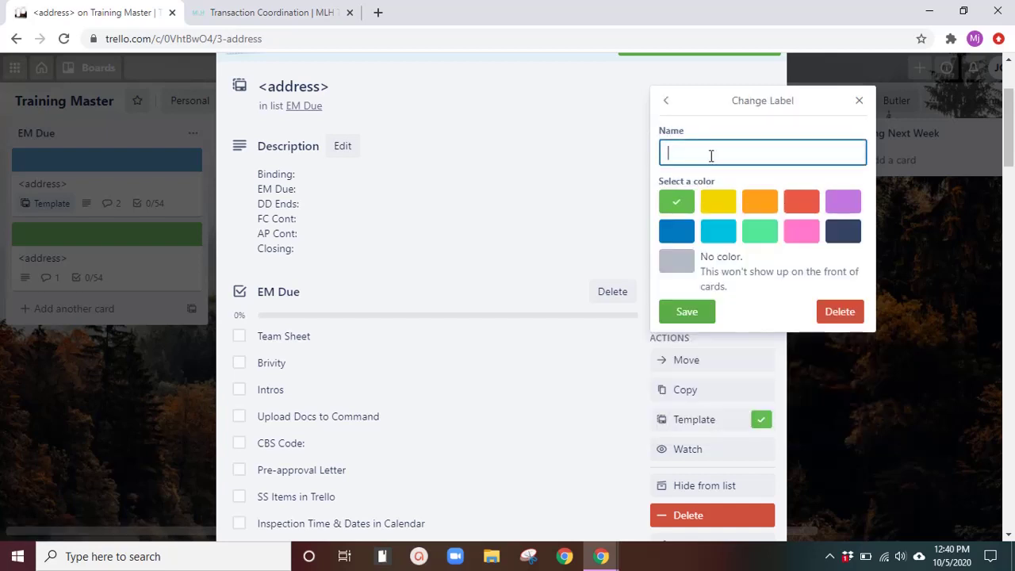
{"action": "type", "text": "C"}
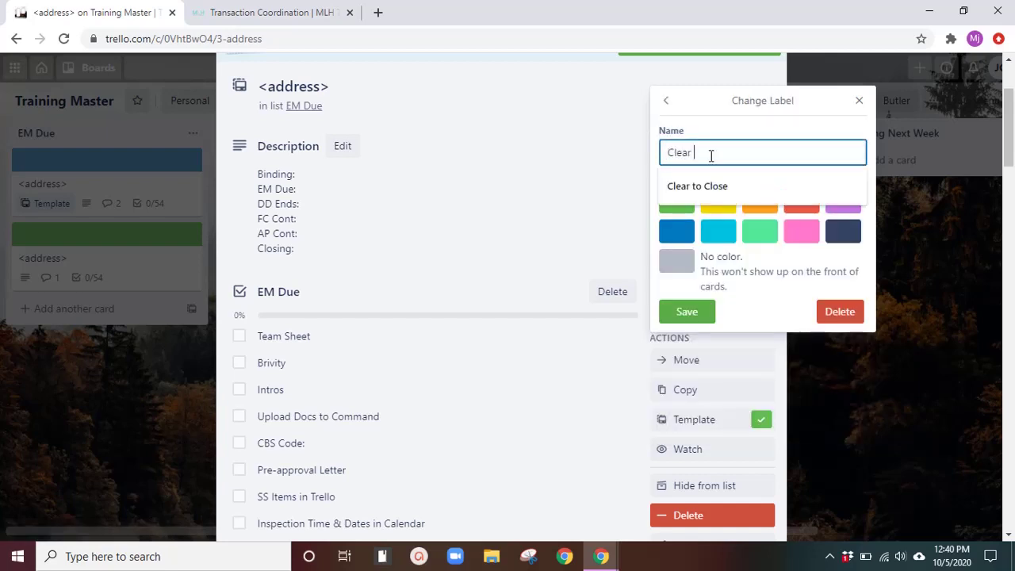
{"action": "type", "text": "lear"}
{"action": "key", "text": "Down"}
{"action": "key", "text": "Return"}
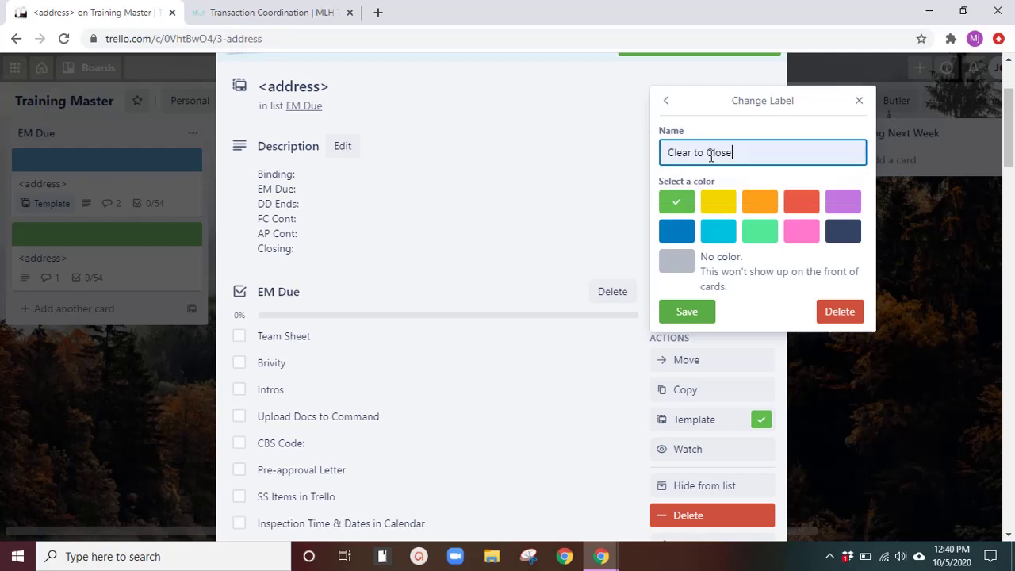
{"action": "left_click", "coordinate": [686, 311]}
Step: Name the yellow label Action Required
{"action": "left_click", "coordinate": [853, 215]}
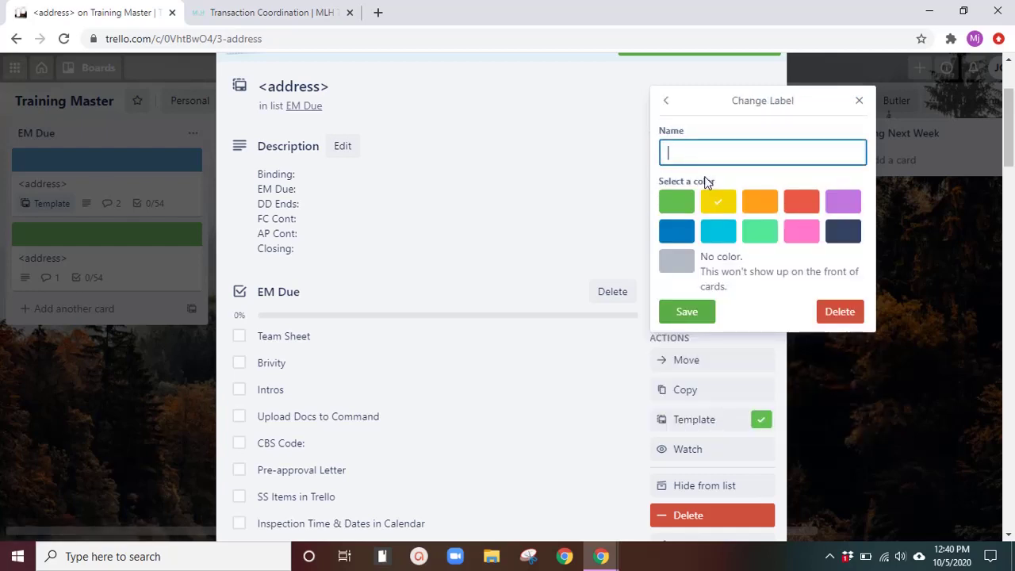
{"action": "type", "text": "Action"}
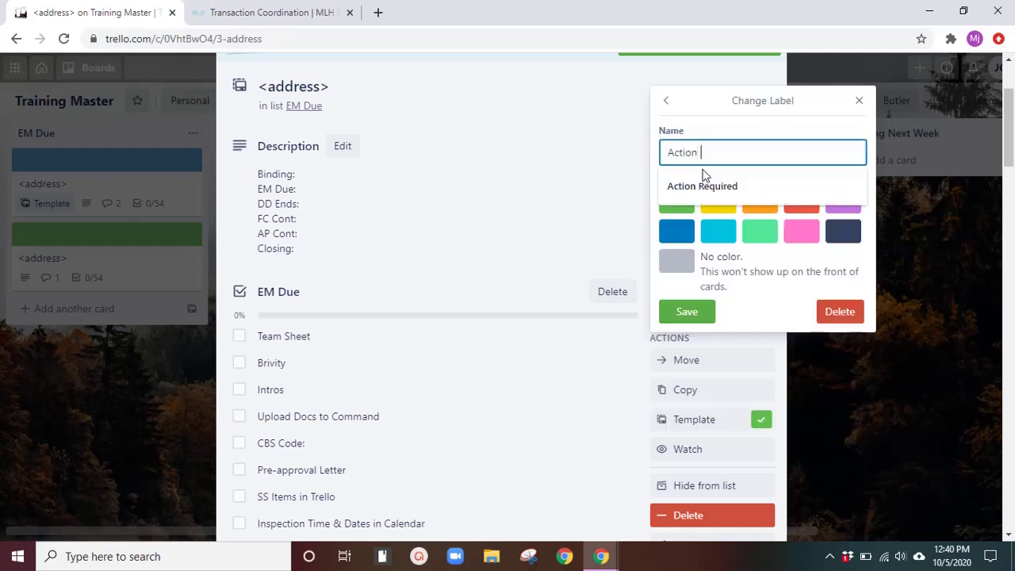
{"action": "type", "text": "uired"}
{"action": "key", "text": "Return"}
Step: Name the orange label Pending Response
{"action": "left_click", "coordinate": [854, 246]}
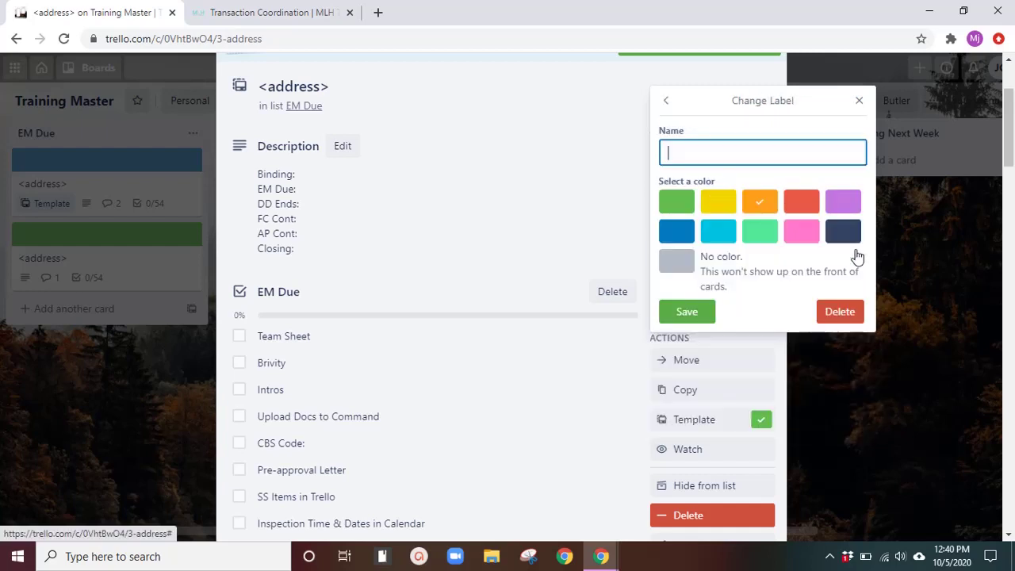
{"action": "left_click", "coordinate": [706, 150]}
{"action": "type", "text": "Pending"}
{"action": "key", "text": "Down"}
{"action": "key", "text": "Return"}
{"action": "left_click", "coordinate": [688, 312]}
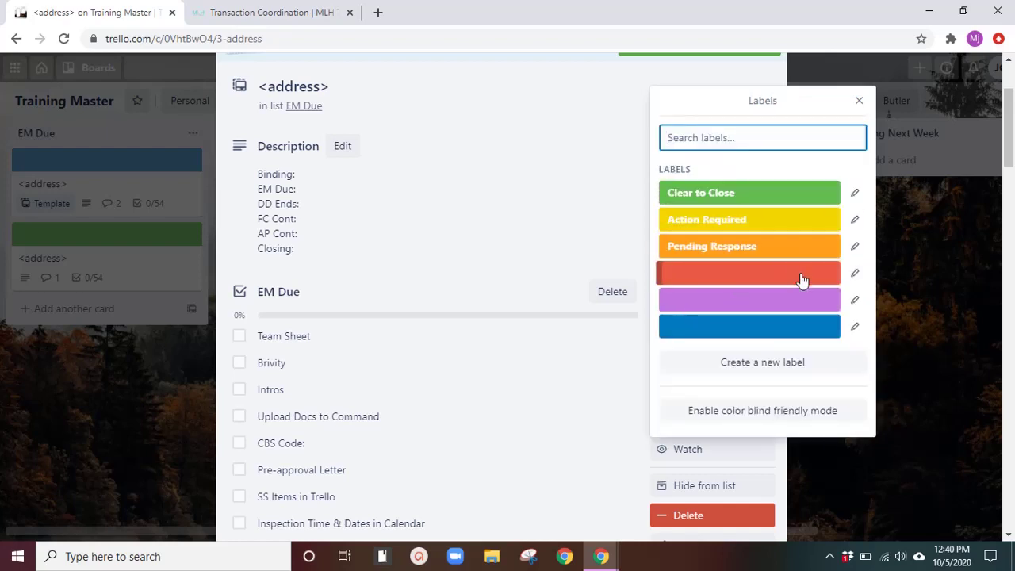
Step: Create a red label named Awaiting Action on the template card
{"action": "left_click", "coordinate": [760, 277]}
{"action": "left_click", "coordinate": [732, 136]}
{"action": "type", "text": "Awai"}
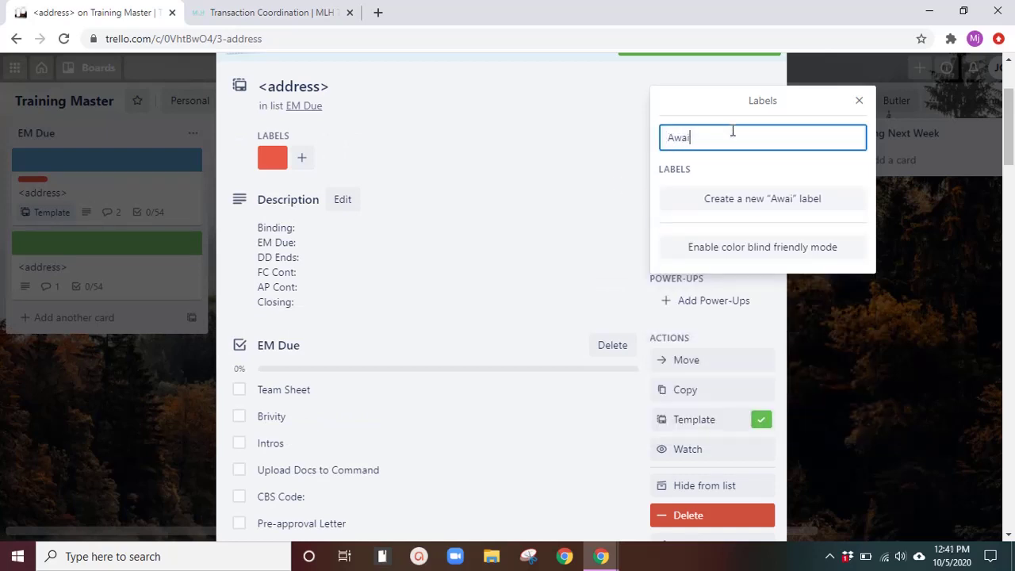
{"action": "type", "text": "ting Action"}
{"action": "key", "text": "Return"}
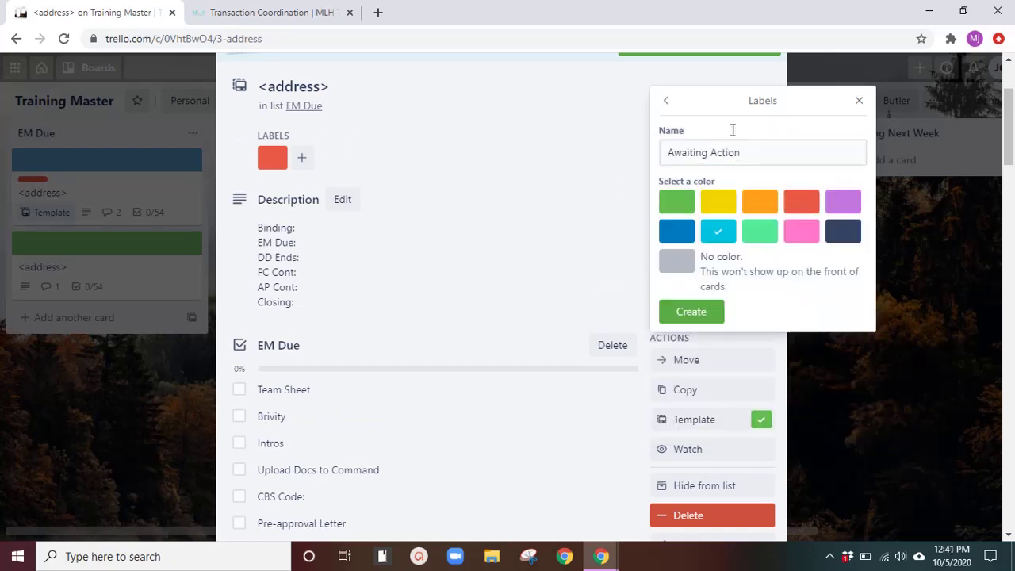
{"action": "left_click", "coordinate": [800, 201]}
{"action": "left_click", "coordinate": [707, 320]}
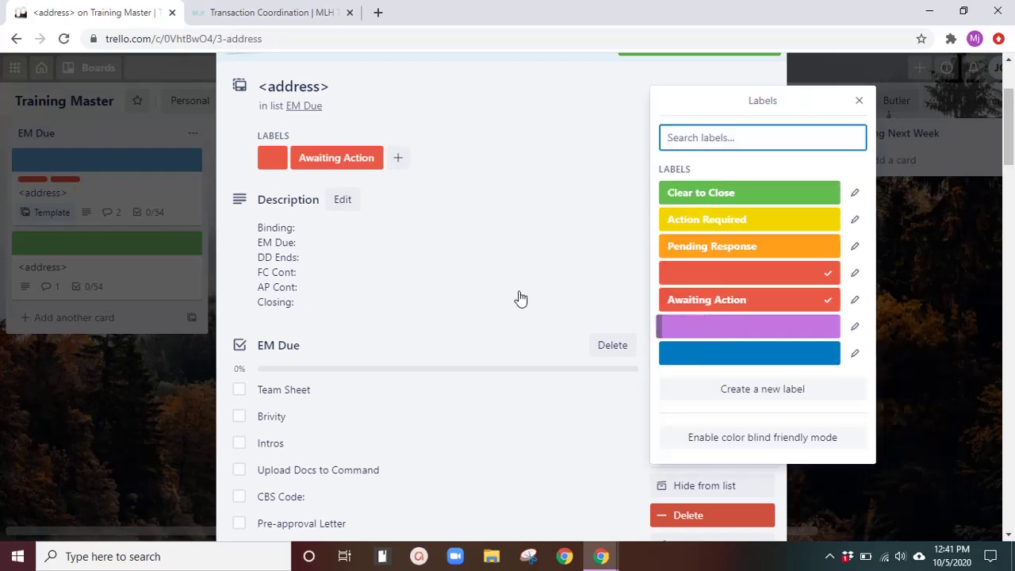
Step: Delete the unnamed red label and close the template card
{"action": "left_click", "coordinate": [854, 272]}
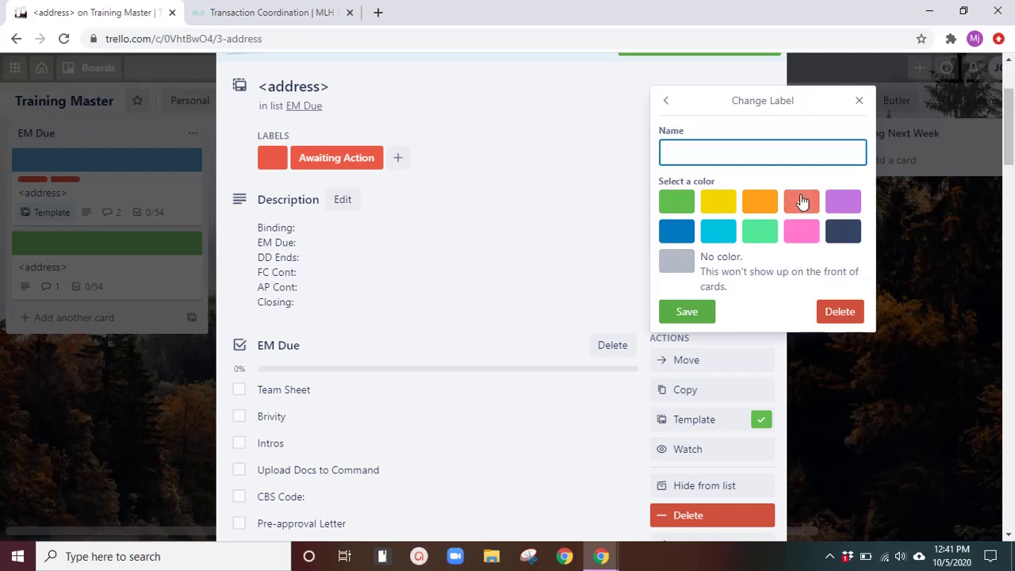
{"action": "left_click", "coordinate": [846, 314]}
{"action": "left_click", "coordinate": [699, 174]}
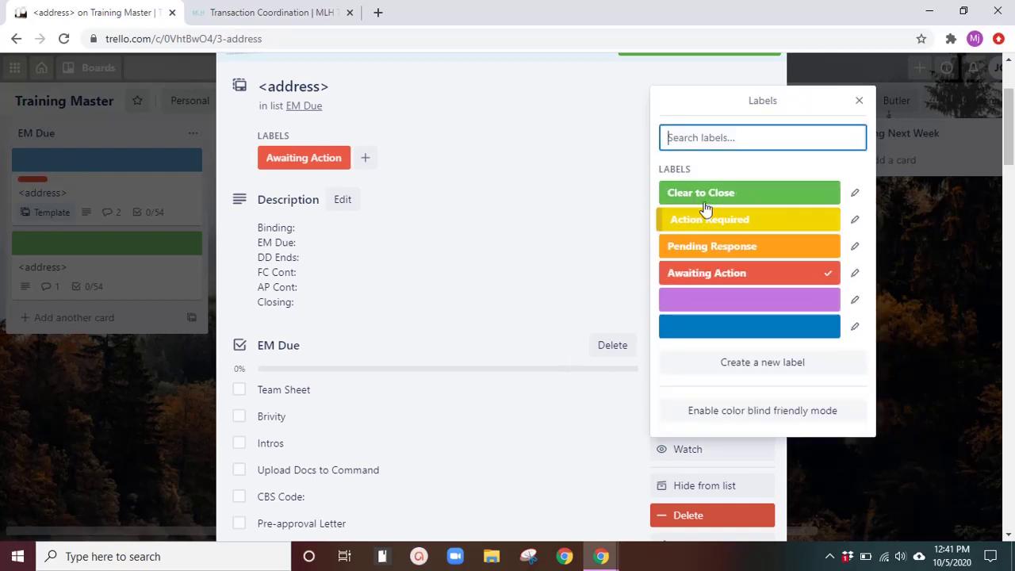
{"action": "left_click", "coordinate": [904, 317]}
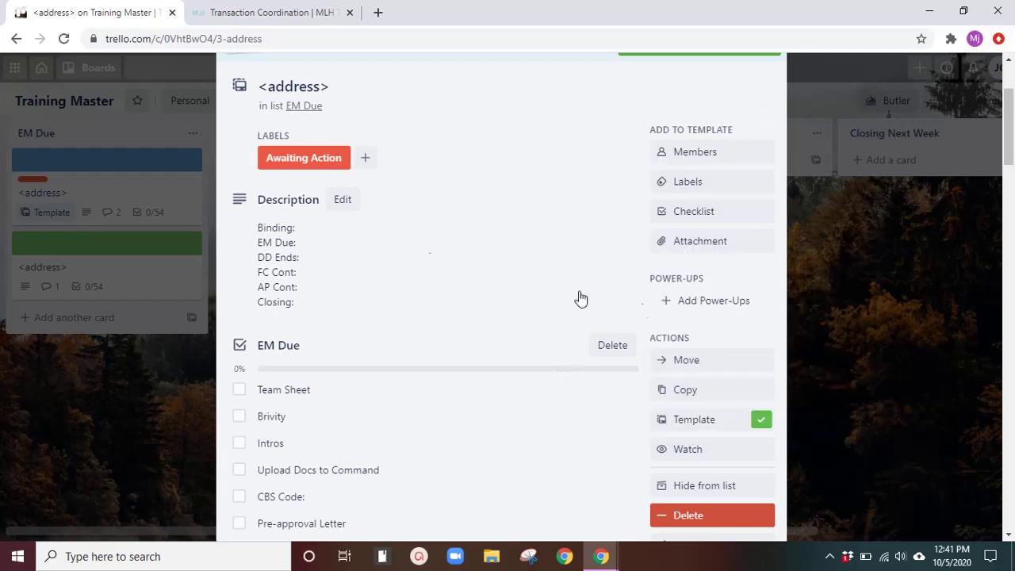
{"action": "left_click", "coordinate": [143, 428]}
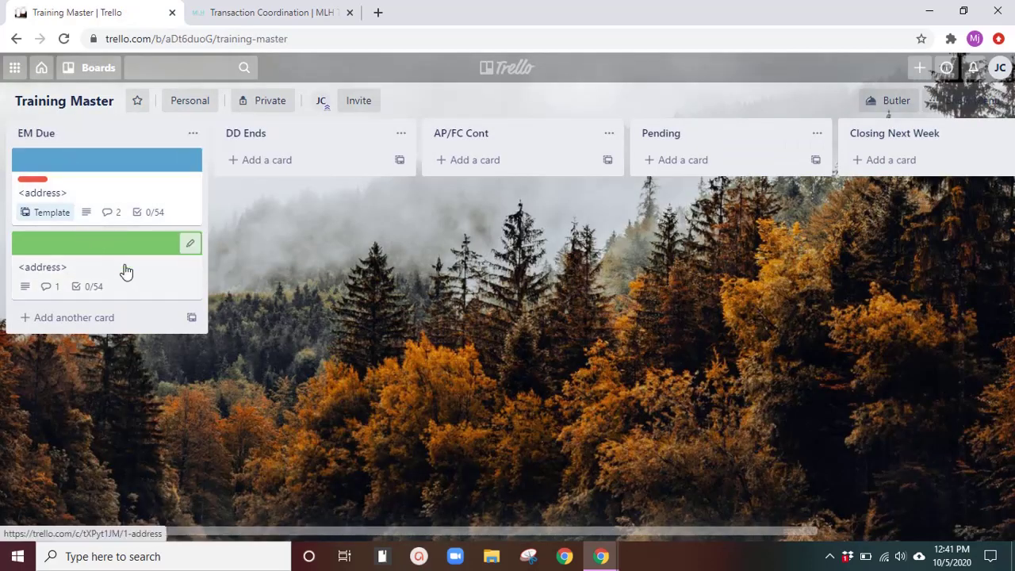
Step: Reopen the template card in EM Due and remove its Awaiting Action label
{"action": "left_click", "coordinate": [119, 194]}
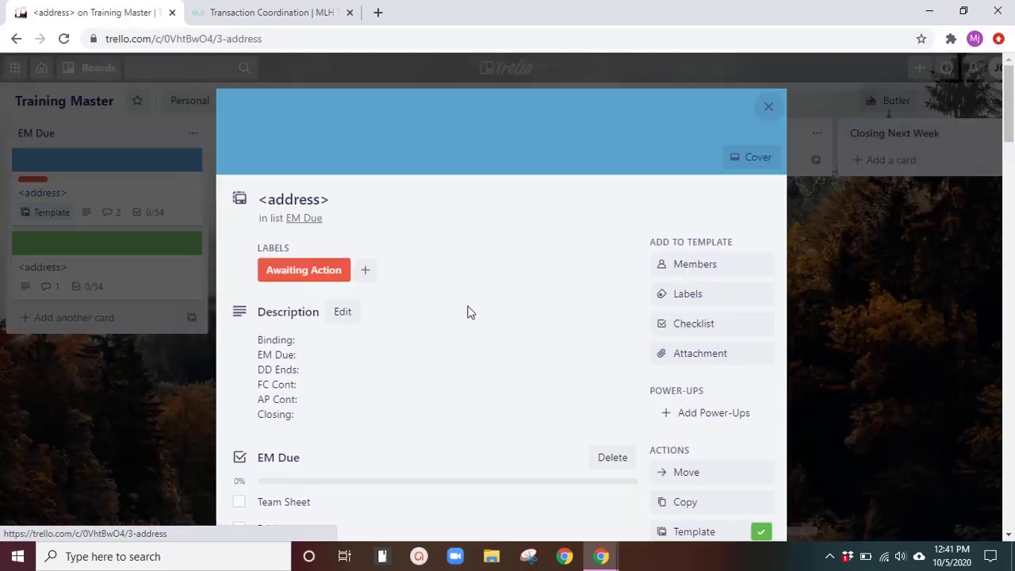
{"action": "left_click", "coordinate": [340, 308]}
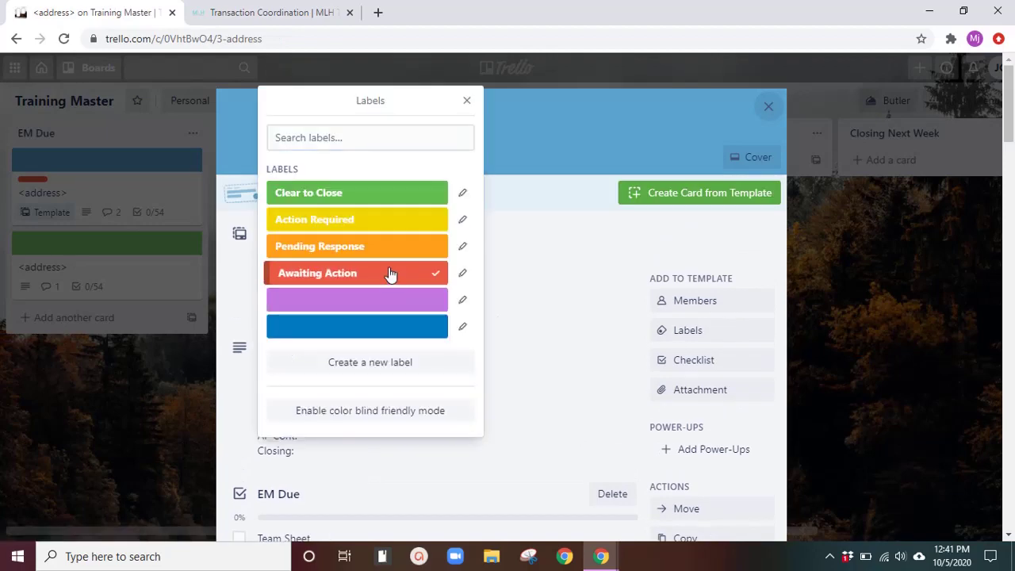
{"action": "left_click", "coordinate": [390, 277]}
{"action": "left_click", "coordinate": [769, 315]}
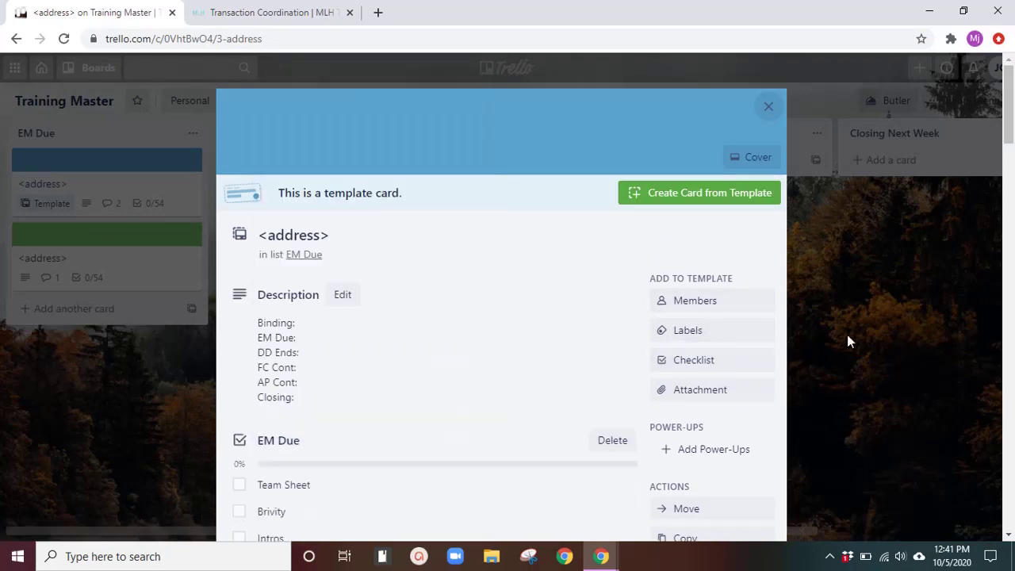
Step: Create a card from the blue template card in EM Due, keeping the <address> title and its checklists
{"action": "left_click", "coordinate": [82, 363]}
{"action": "left_click", "coordinate": [136, 186]}
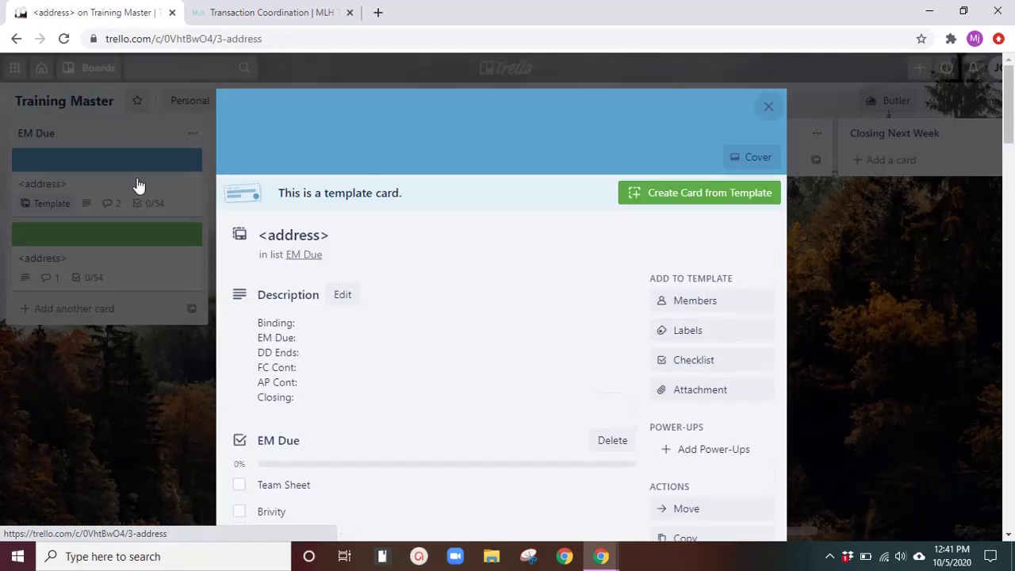
{"action": "scroll", "coordinate": [346, 398], "scroll_direction": "down", "scroll_amount": 3}
{"action": "scroll", "coordinate": [346, 399], "scroll_direction": "up", "scroll_amount": 3}
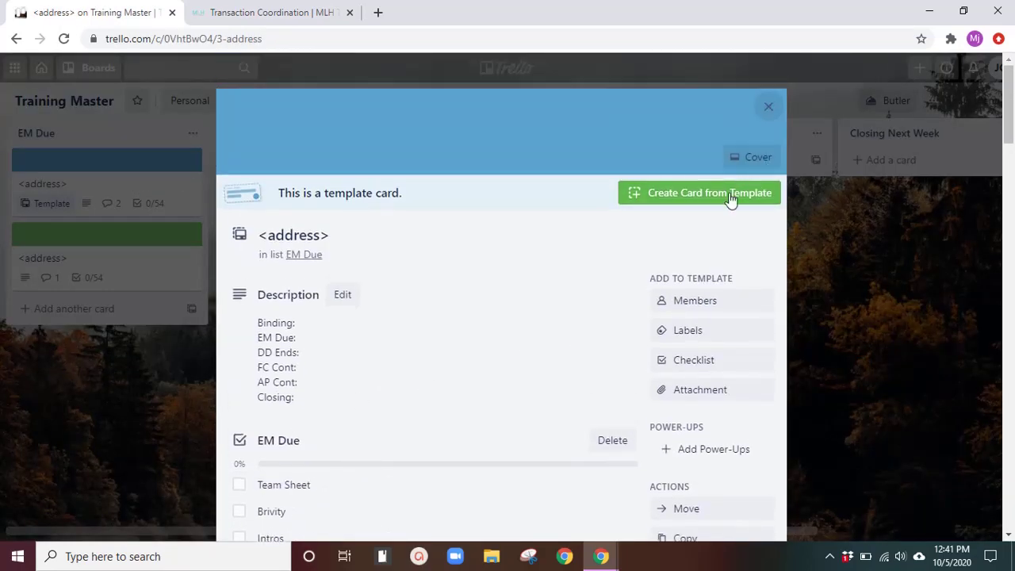
{"action": "left_click", "coordinate": [684, 197]}
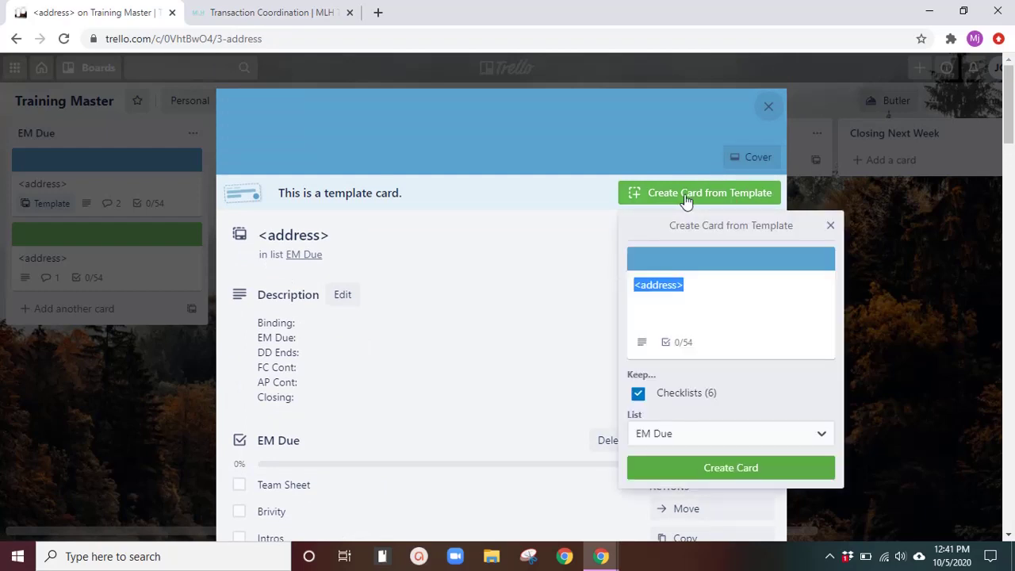
{"action": "left_click", "coordinate": [687, 284]}
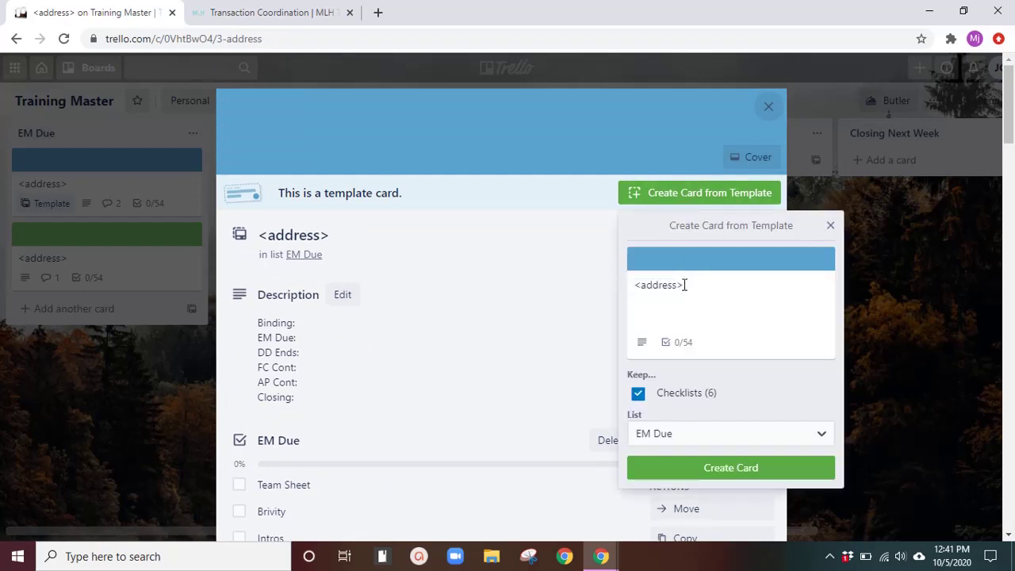
{"action": "left_click", "coordinate": [701, 467]}
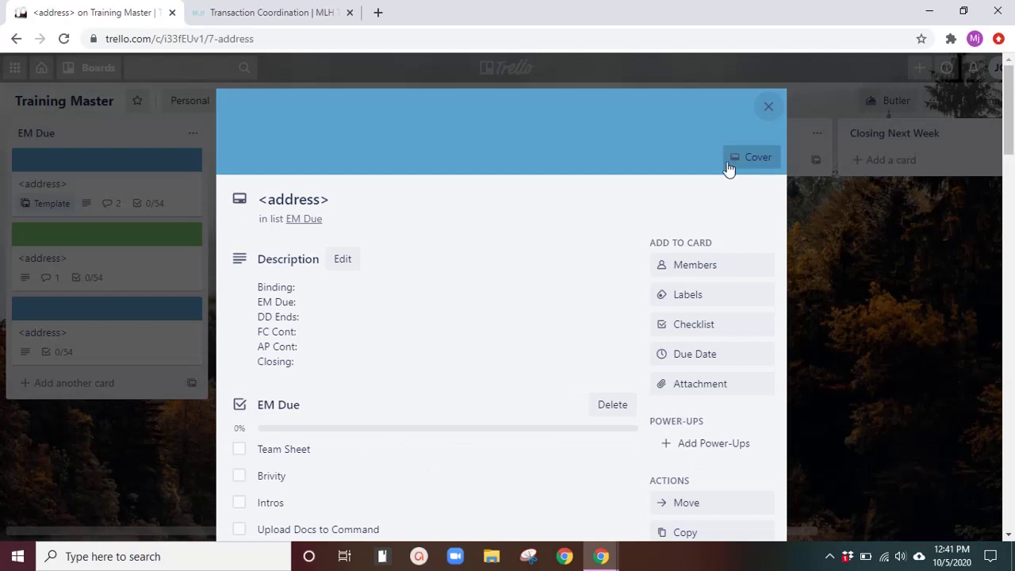
Step: Give the new card a green cover, turn it into a template, and close it
{"action": "left_click", "coordinate": [735, 163]}
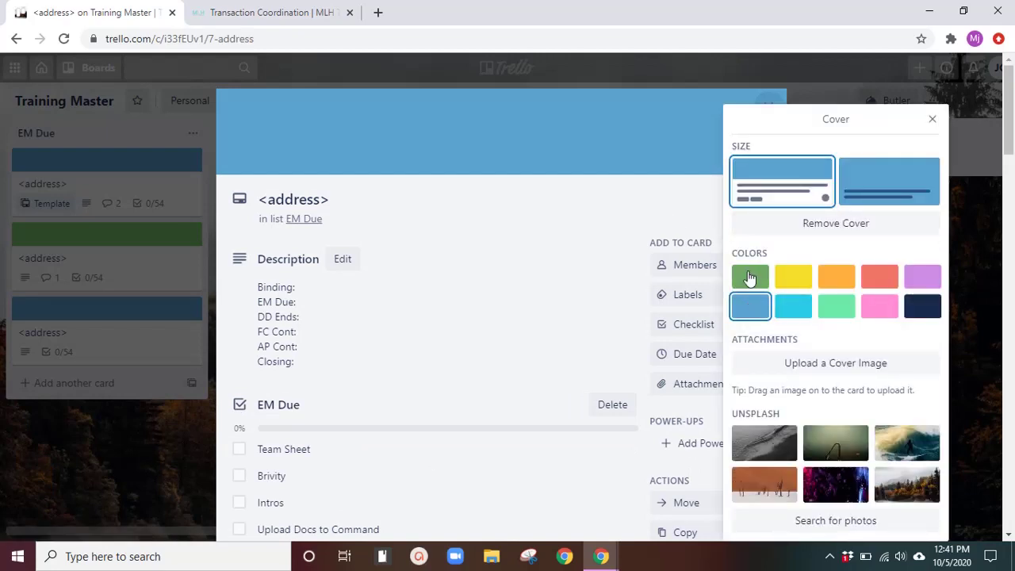
{"action": "left_click", "coordinate": [749, 275]}
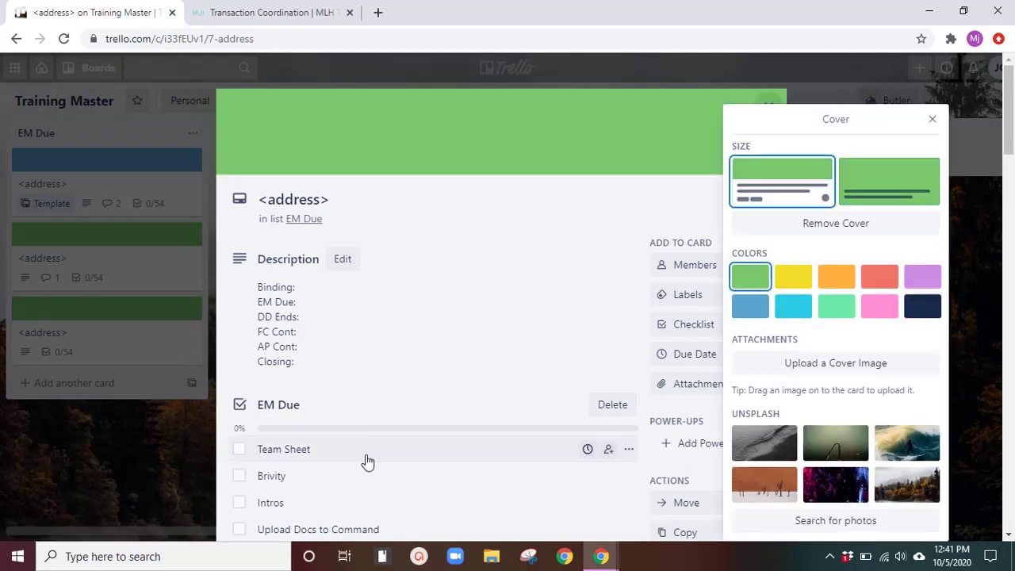
{"action": "left_click", "coordinate": [433, 366]}
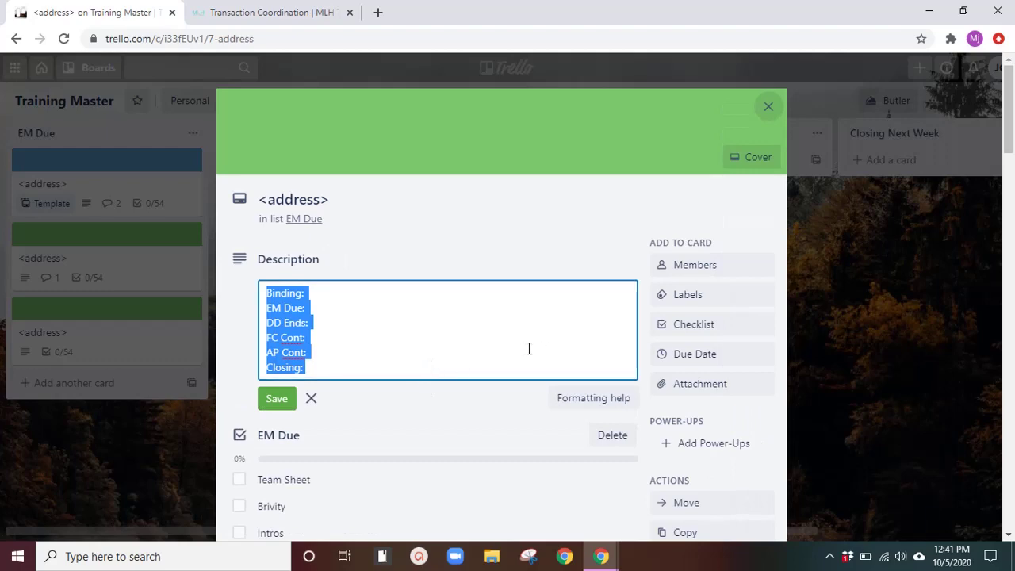
{"action": "left_click", "coordinate": [495, 232]}
{"action": "scroll", "coordinate": [586, 325], "scroll_direction": "down", "scroll_amount": 4}
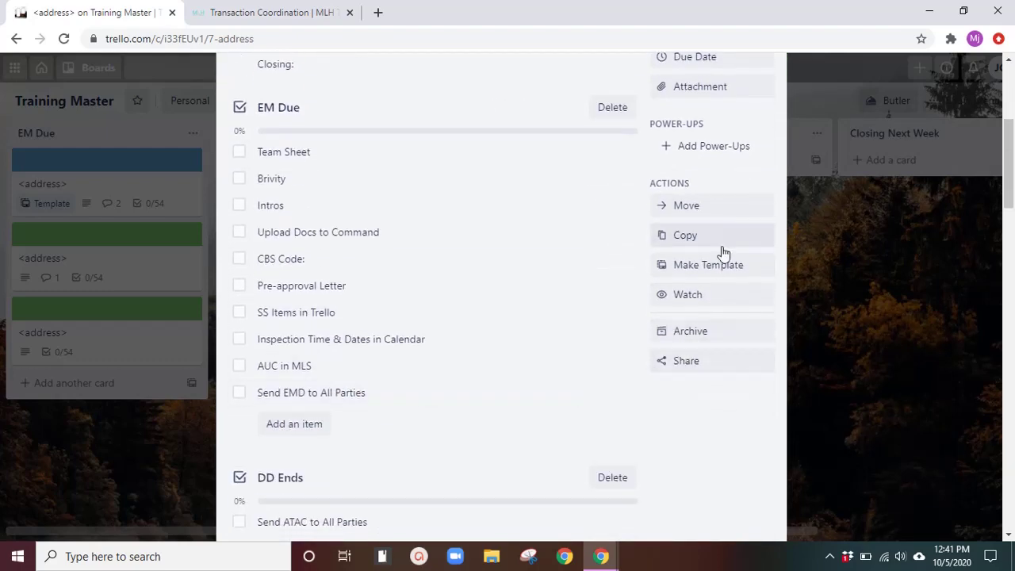
{"action": "left_click", "coordinate": [707, 265]}
{"action": "left_click", "coordinate": [845, 356]}
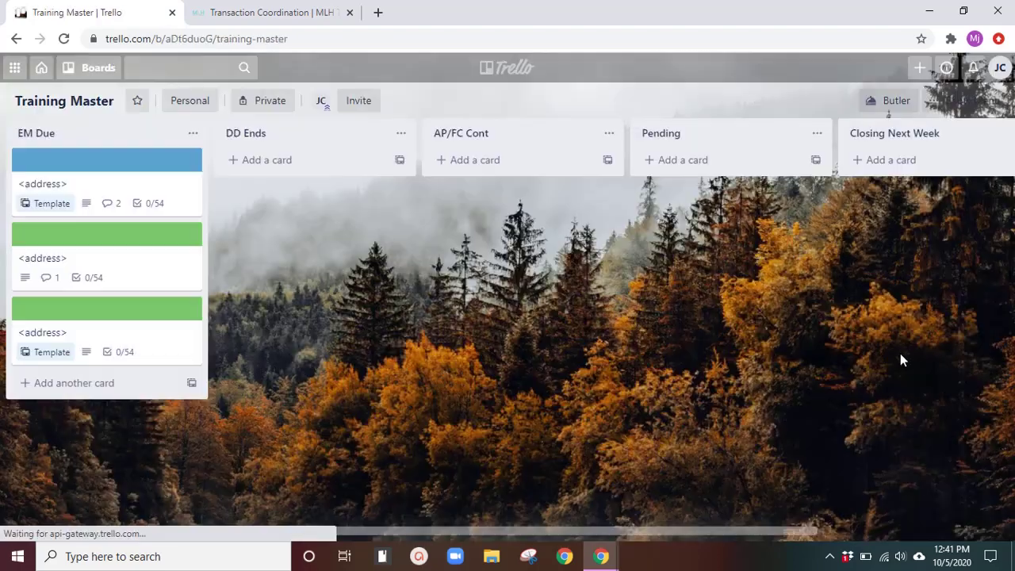
Step: Archive the older green-covered <address> card in EM Due that is not a template
{"action": "right_click", "coordinate": [168, 362]}
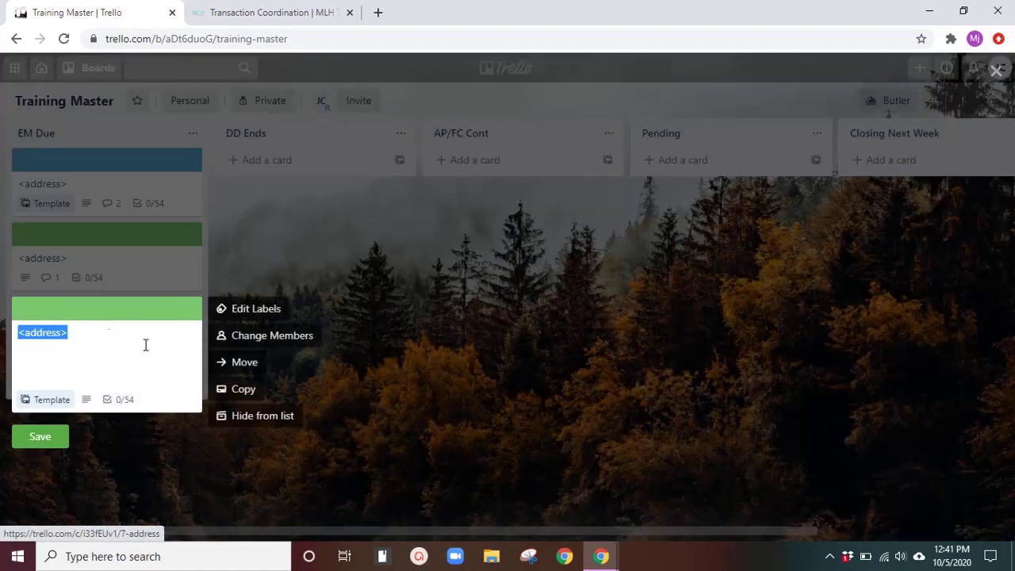
{"action": "left_click", "coordinate": [310, 268]}
{"action": "right_click", "coordinate": [118, 255]}
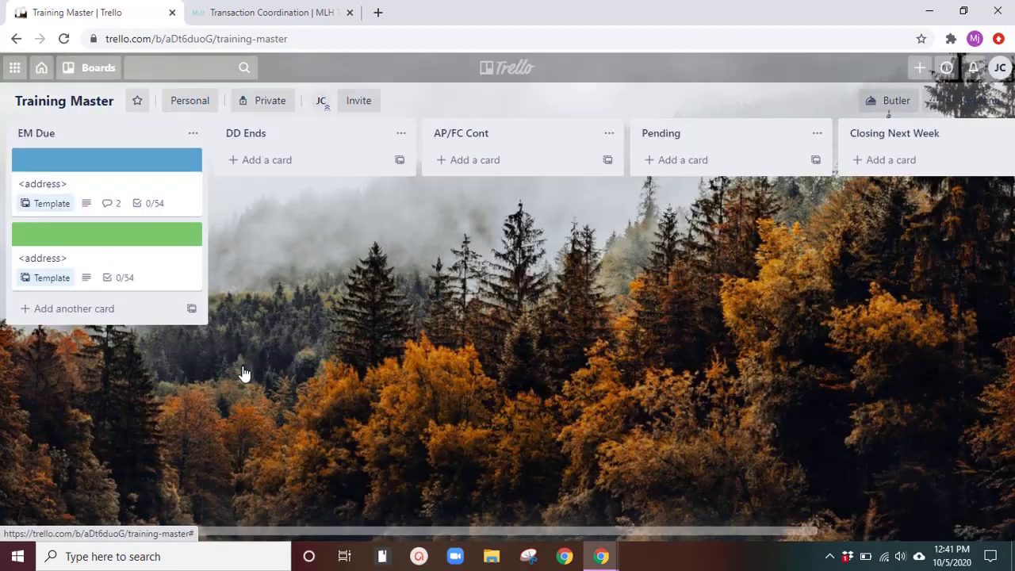
{"action": "left_click", "coordinate": [243, 370]}
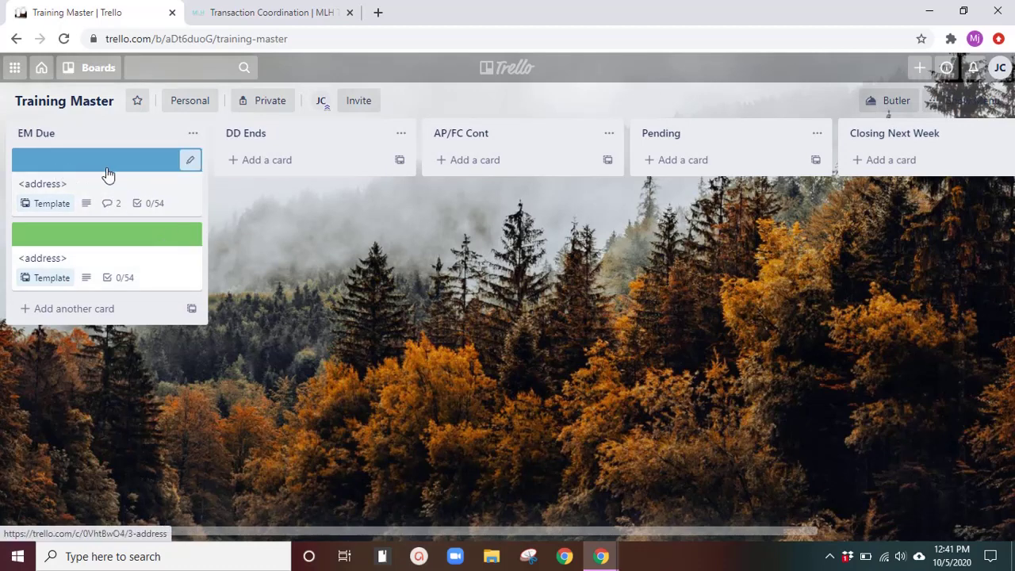
Step: Copy the blue template card within EM Due at position 1, titled with the property address, keeping checklists and comments
{"action": "right_click", "coordinate": [169, 187]}
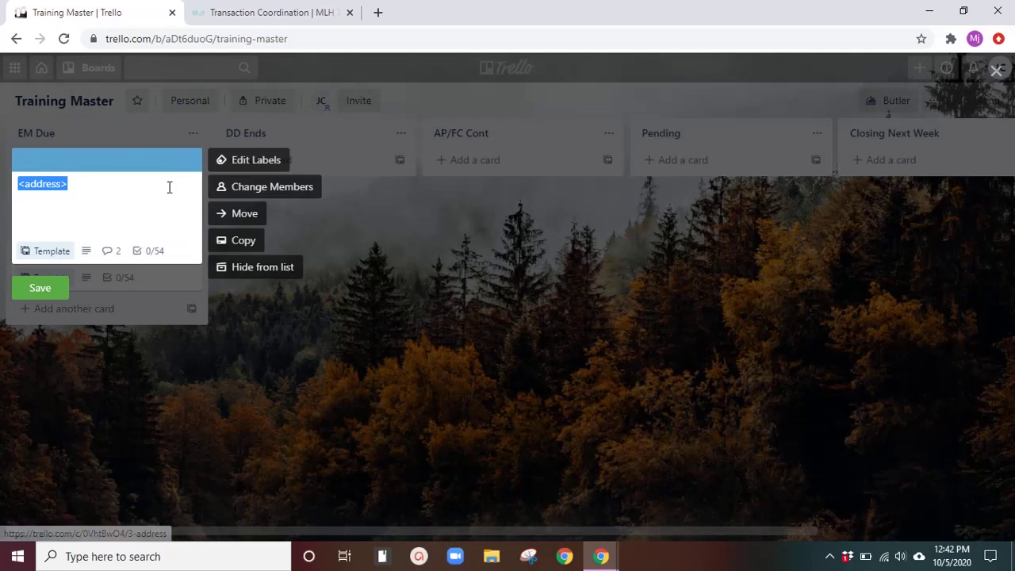
{"action": "left_click", "coordinate": [243, 240]}
{"action": "triple_click", "coordinate": [263, 298]}
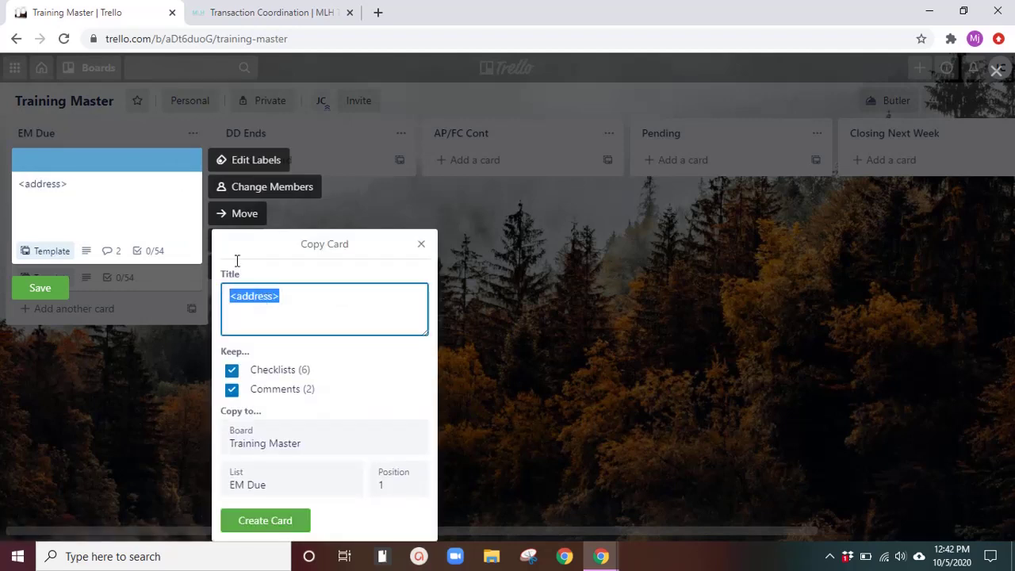
{"action": "type", "text": "123 Main St. Suwane"}
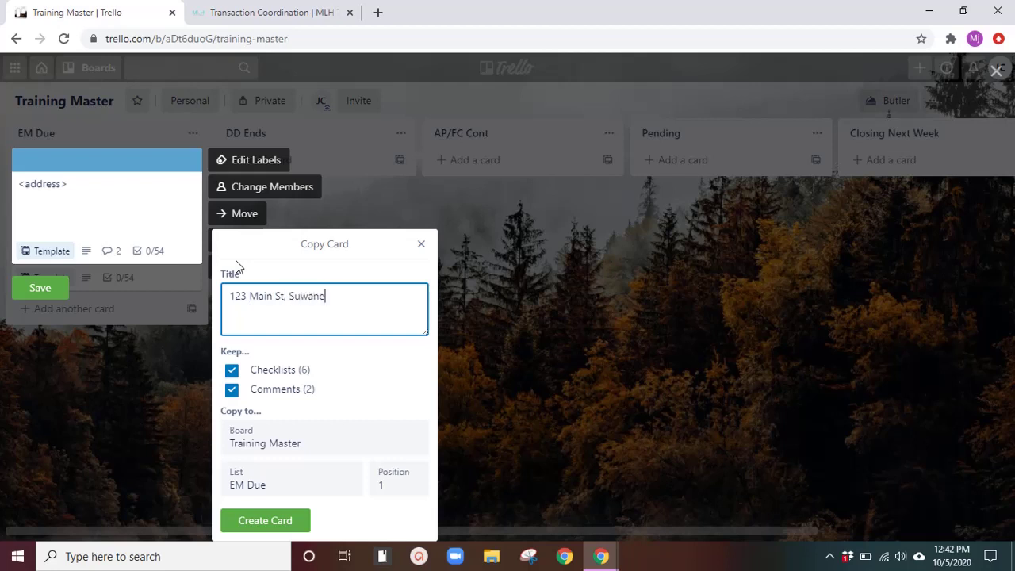
{"action": "type", "text": "e, GA 30024"}
{"action": "left_click", "coordinate": [279, 528]}
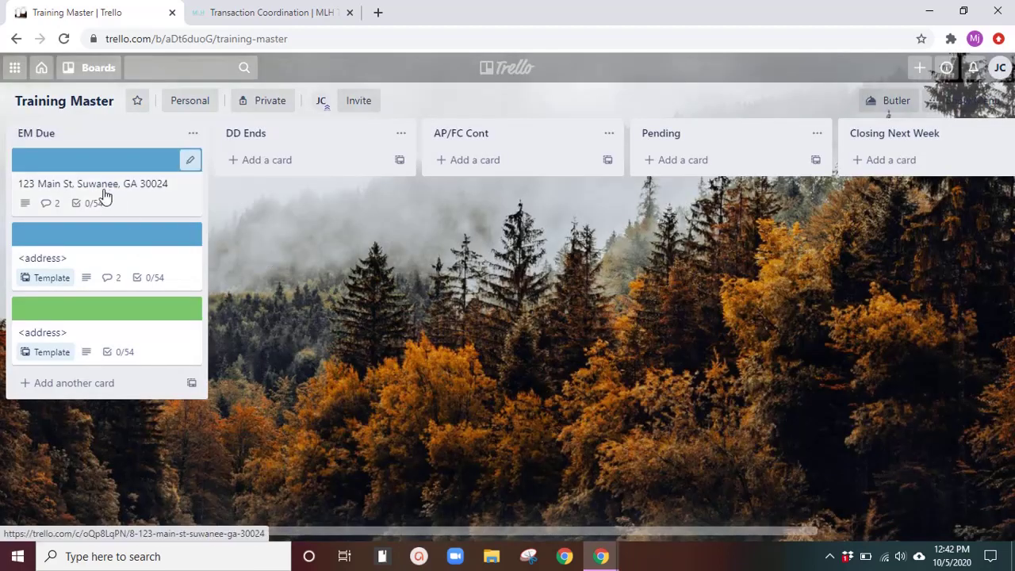
Step: Examine the description fields and EM Due checklist of the new property card, leaving the description unedited, and close it
{"action": "left_click", "coordinate": [103, 195]}
{"action": "left_click", "coordinate": [354, 314]}
{"action": "key", "text": "ctrl+a"}
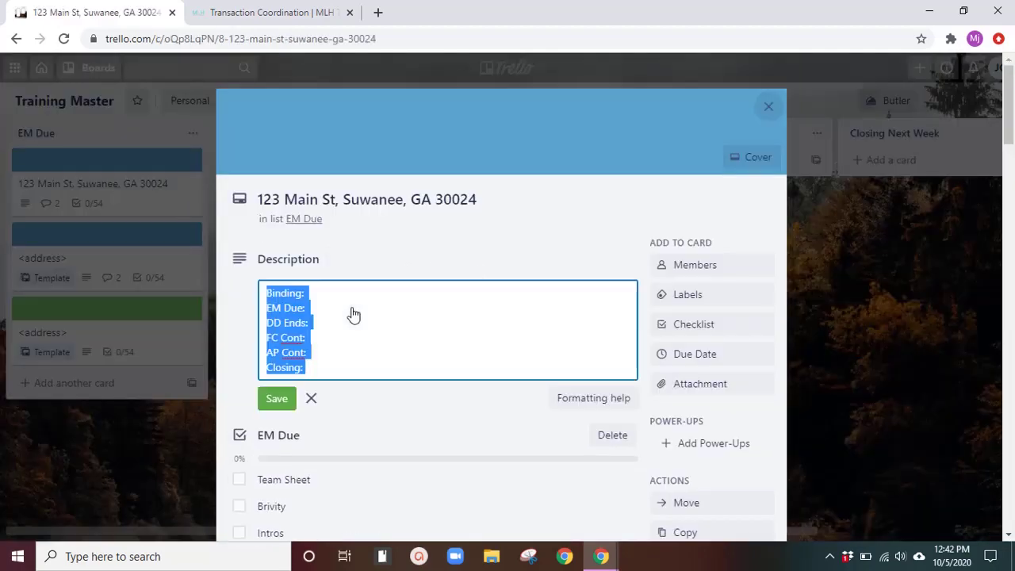
{"action": "left_click", "coordinate": [367, 295]}
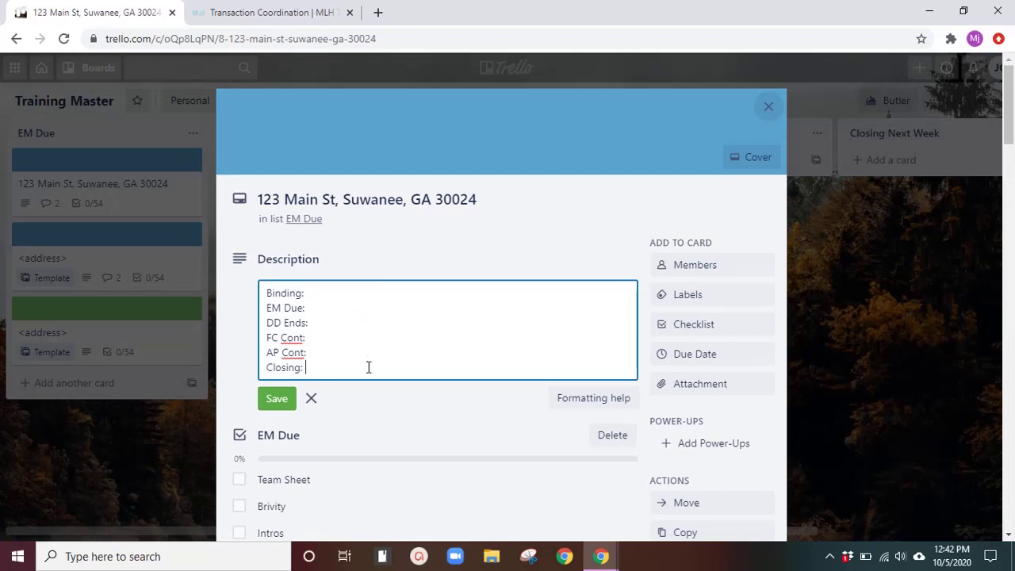
{"action": "scroll", "coordinate": [396, 363], "scroll_direction": "down", "scroll_amount": 1}
{"action": "left_click", "coordinate": [275, 335]}
{"action": "scroll", "coordinate": [356, 309], "scroll_direction": "down", "scroll_amount": 2}
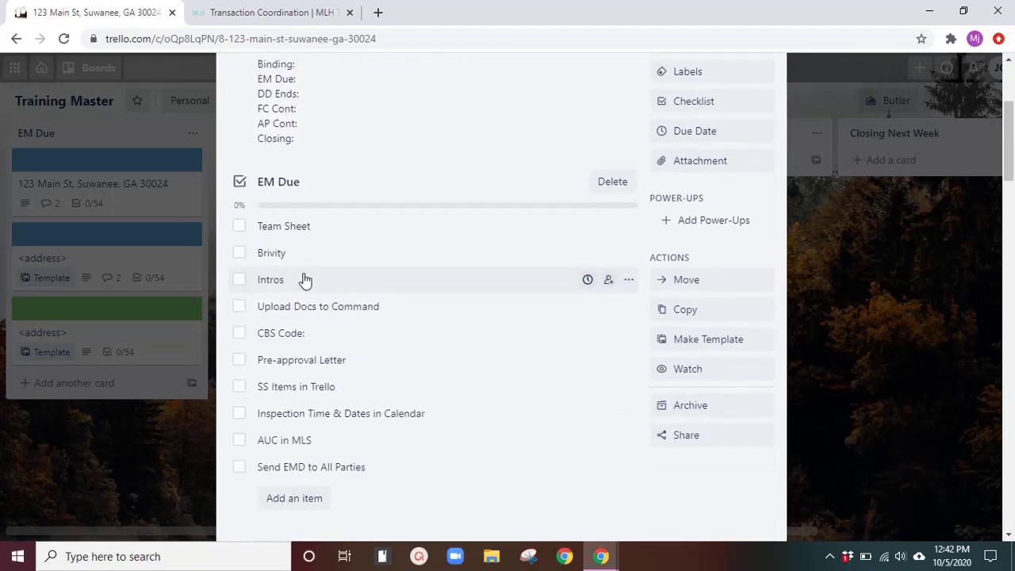
{"action": "scroll", "coordinate": [463, 460], "scroll_direction": "up", "scroll_amount": 3}
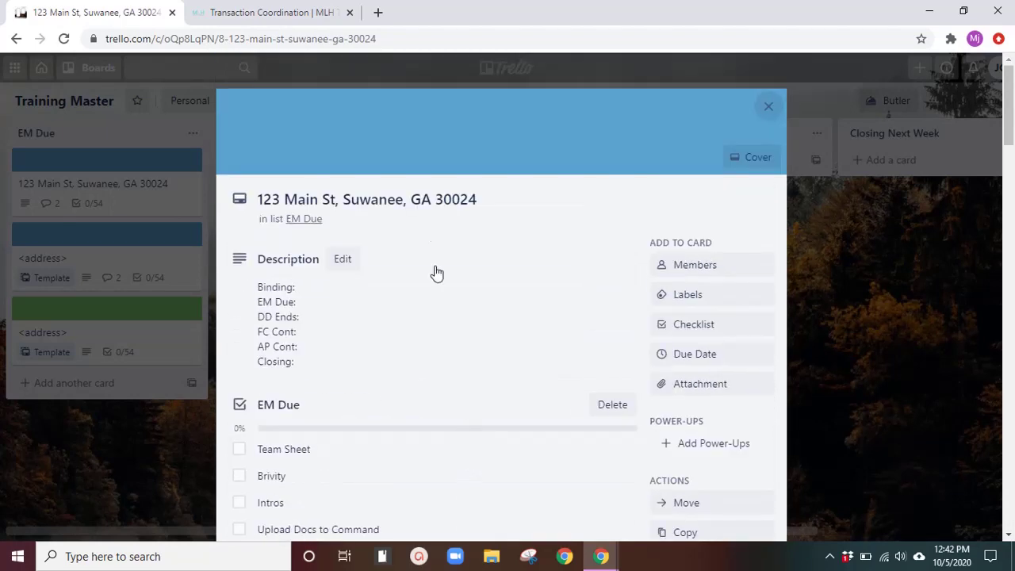
{"action": "left_click", "coordinate": [862, 320]}
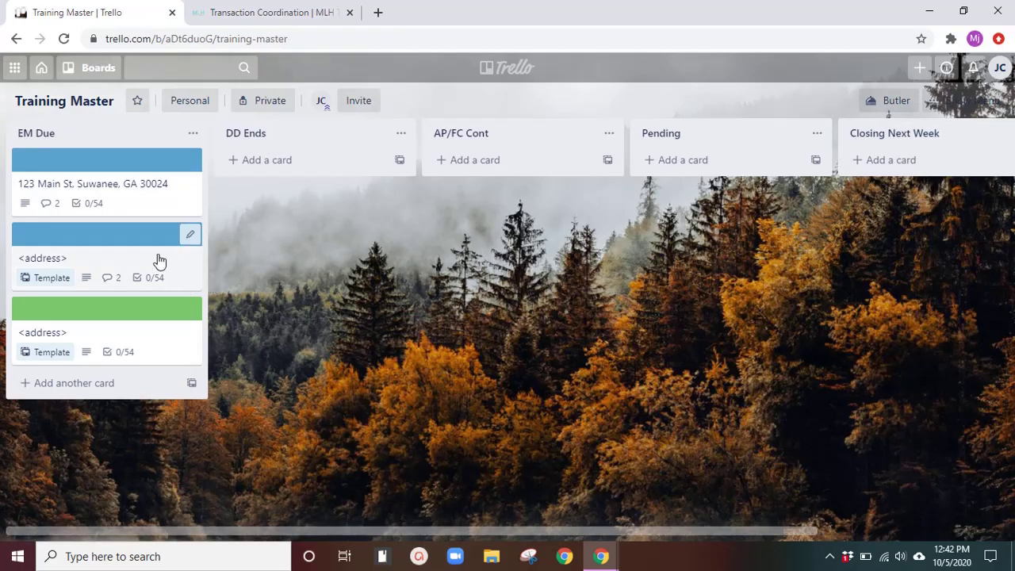
Step: Add the board to a new Small Business team named Training Team and dismiss the board invitation without inviting anyone
{"action": "left_click", "coordinate": [360, 103]}
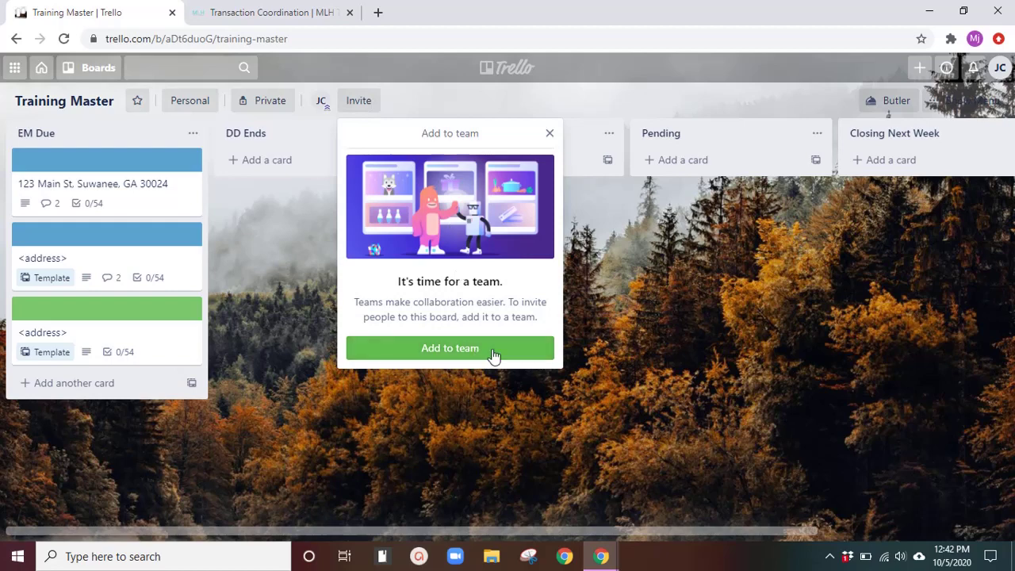
{"action": "left_click", "coordinate": [491, 355]}
{"action": "left_click", "coordinate": [444, 195]}
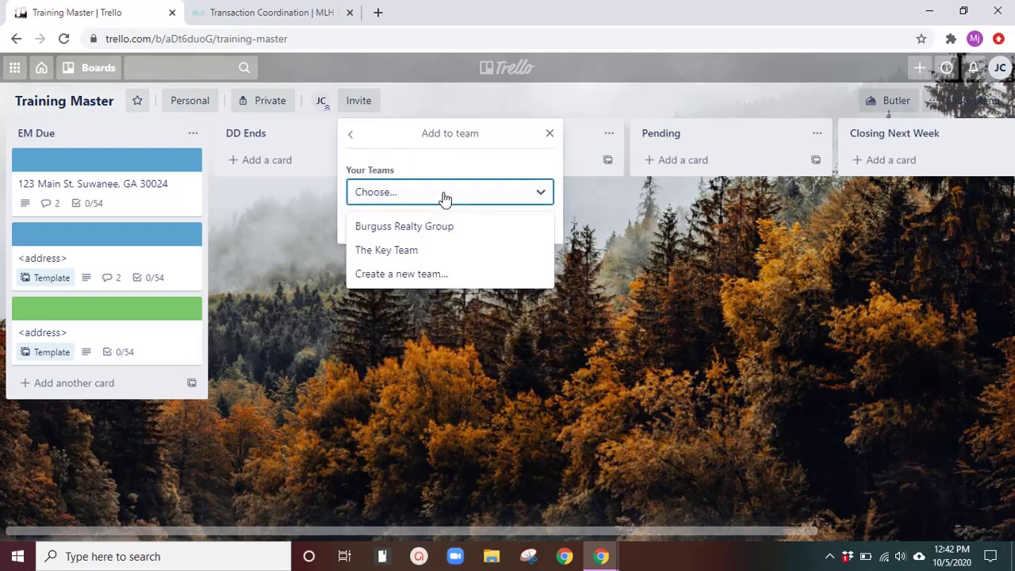
{"action": "left_click", "coordinate": [435, 275]}
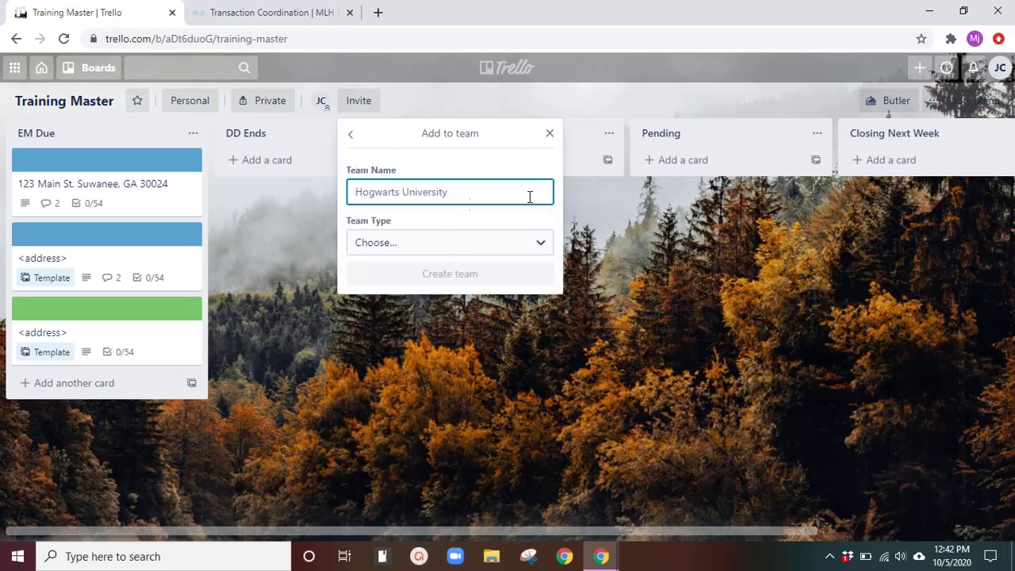
{"action": "type", "text": "Training Team"}
{"action": "left_click", "coordinate": [466, 247]}
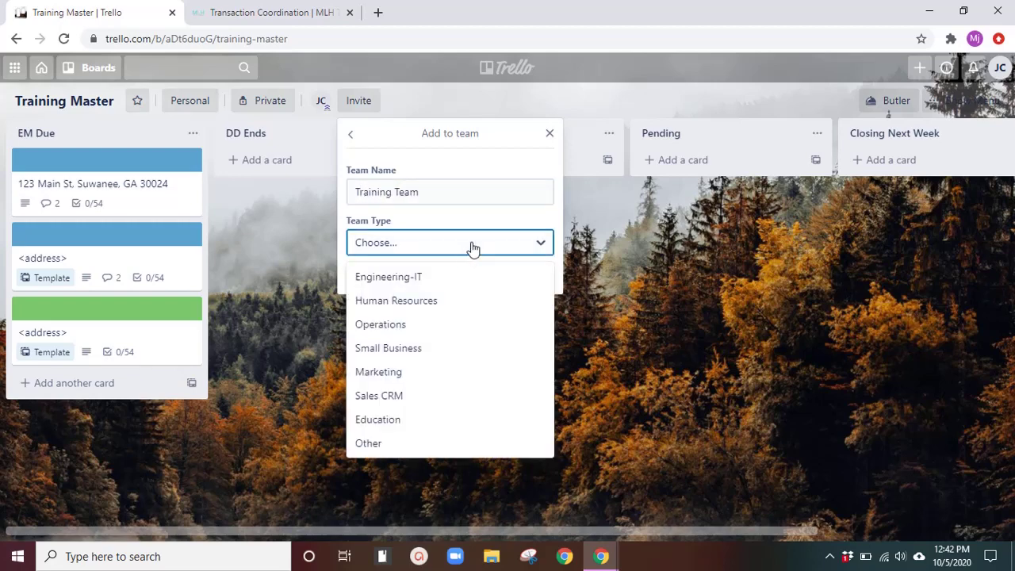
{"action": "left_click", "coordinate": [440, 354]}
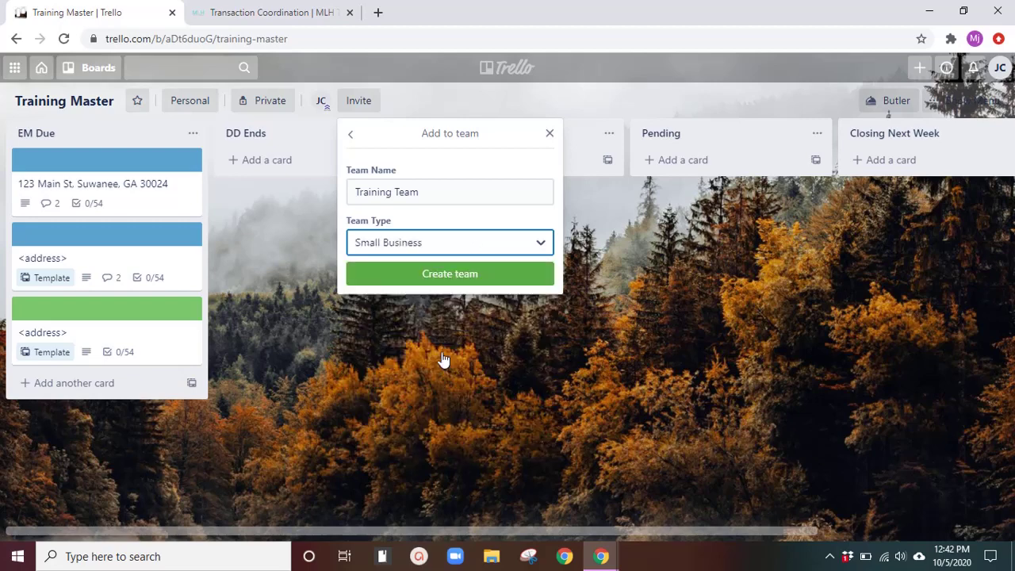
{"action": "left_click", "coordinate": [476, 278]}
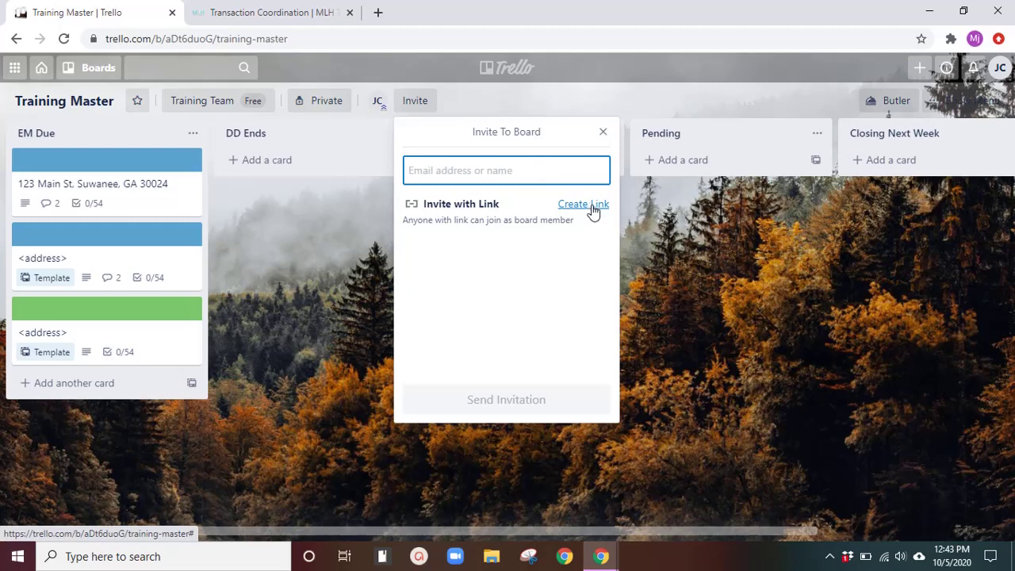
{"action": "left_click", "coordinate": [695, 302]}
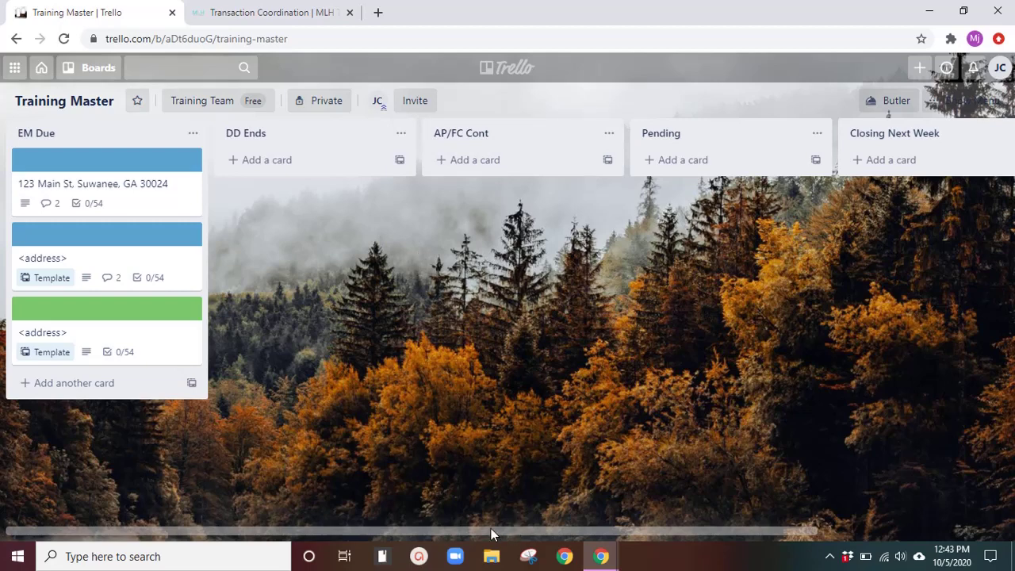
Step: Look through the EM Due and DD Ends checklists on the property card and close it
{"action": "left_click", "coordinate": [124, 199]}
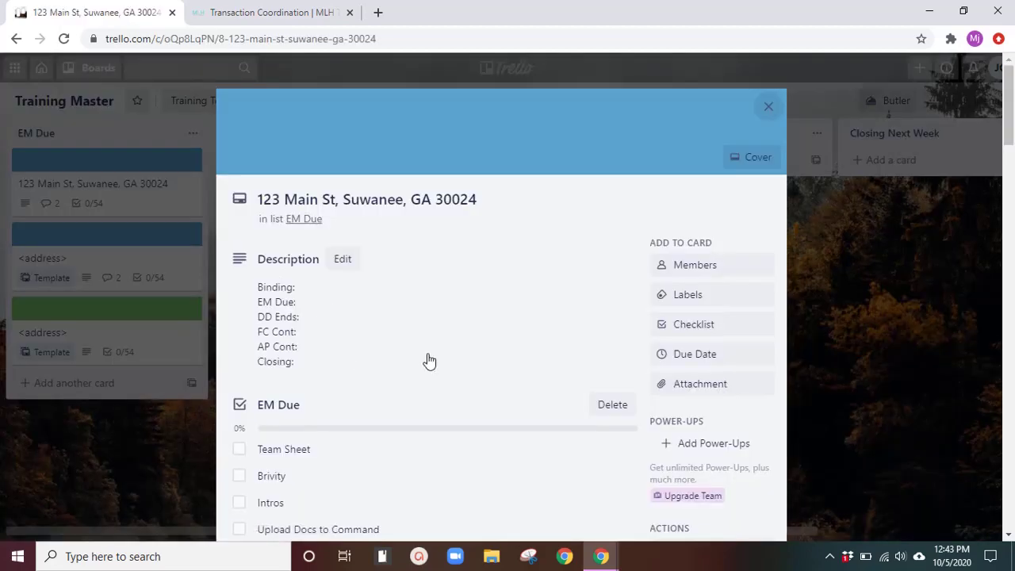
{"action": "scroll", "coordinate": [428, 360], "scroll_direction": "down", "scroll_amount": 2}
{"action": "scroll", "coordinate": [444, 367], "scroll_direction": "down", "scroll_amount": 3}
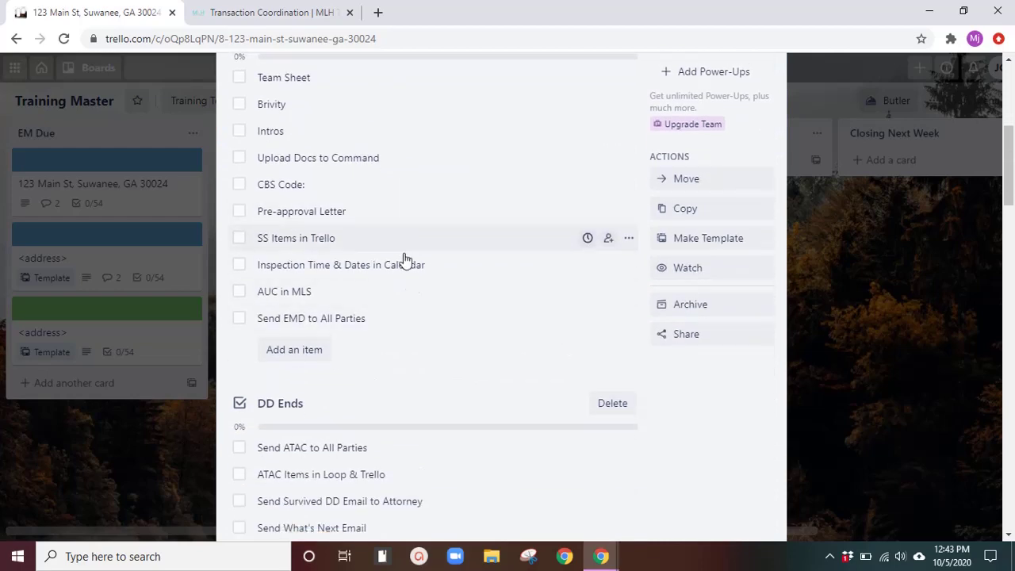
{"action": "scroll", "coordinate": [413, 305], "scroll_direction": "down", "scroll_amount": 5}
{"action": "scroll", "coordinate": [846, 373], "scroll_direction": "up", "scroll_amount": 5}
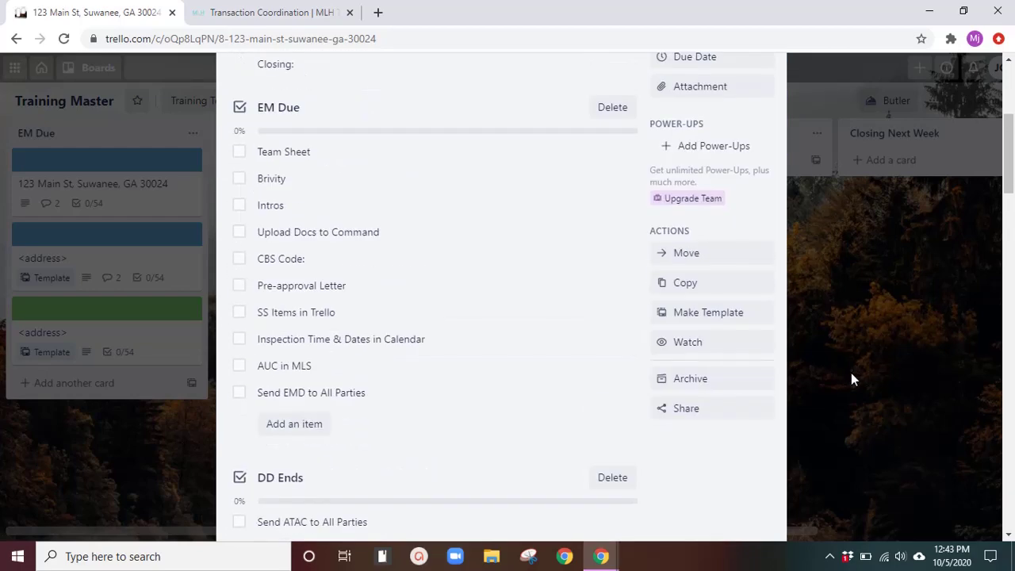
{"action": "left_click", "coordinate": [850, 372]}
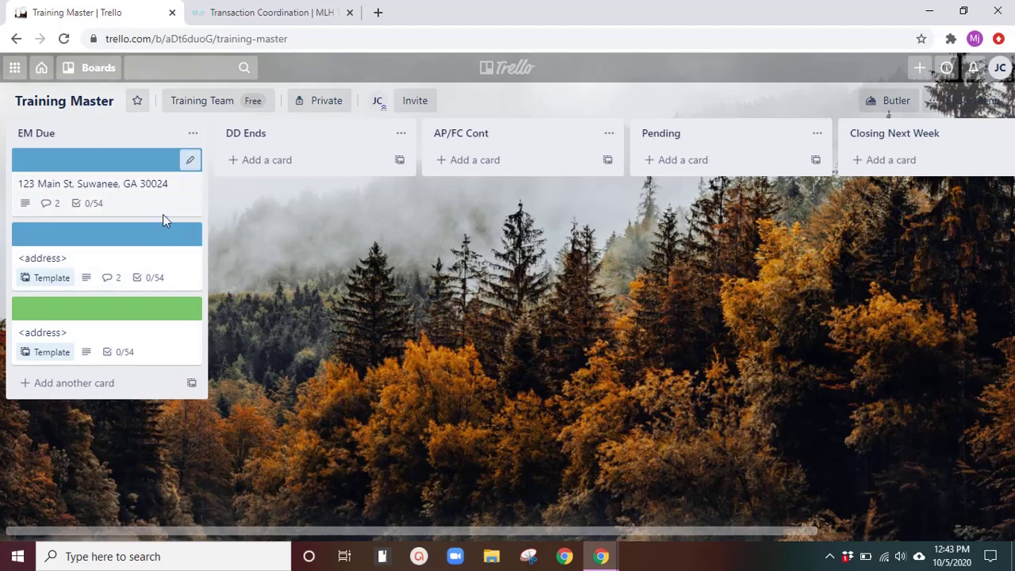
Step: Browse the featured Power-Ups available from the property card in EM Due without adding any, then return to the card and close it
{"action": "left_click", "coordinate": [125, 184]}
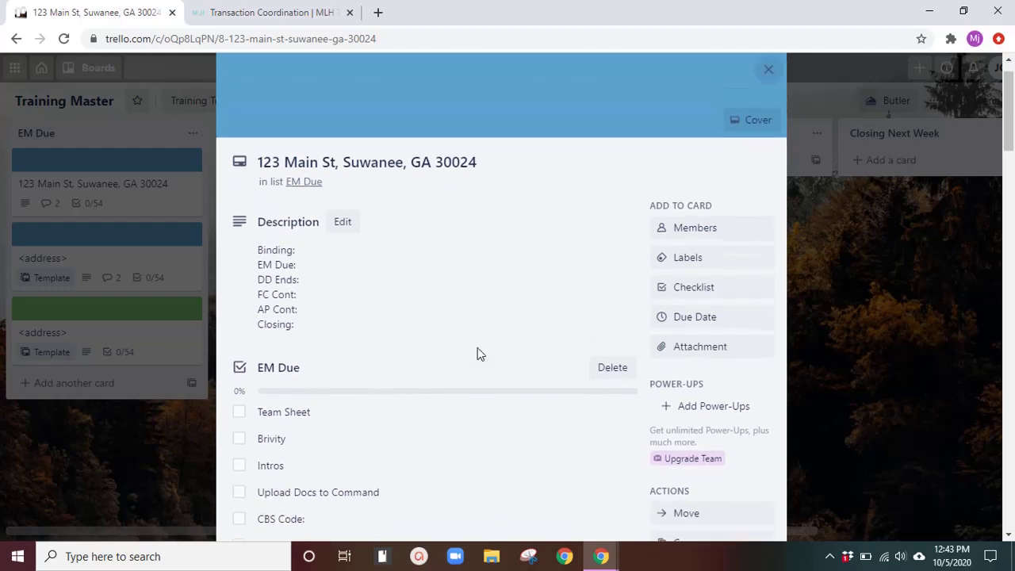
{"action": "scroll", "coordinate": [486, 344], "scroll_direction": "down", "scroll_amount": 1}
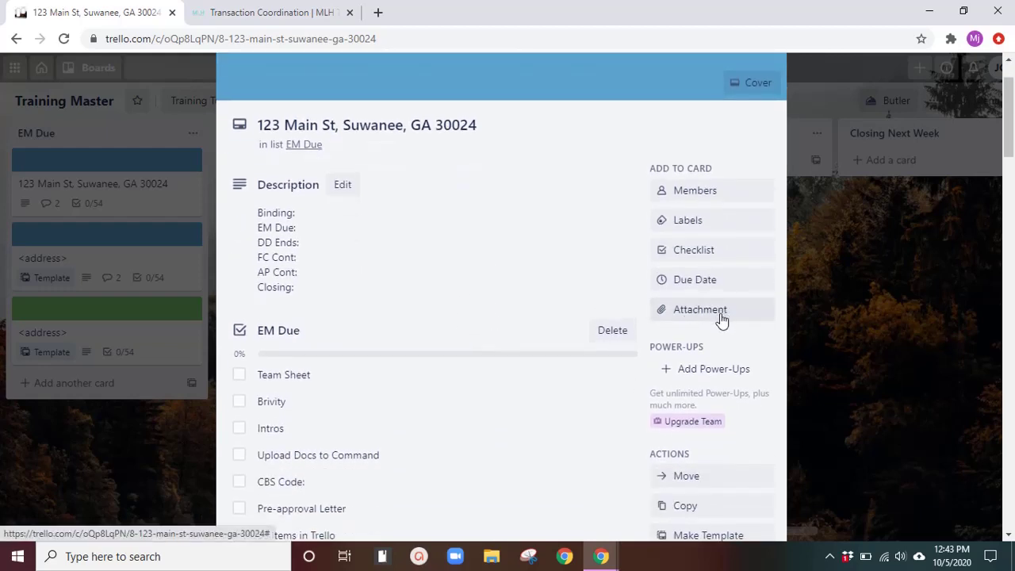
{"action": "left_click", "coordinate": [734, 377]}
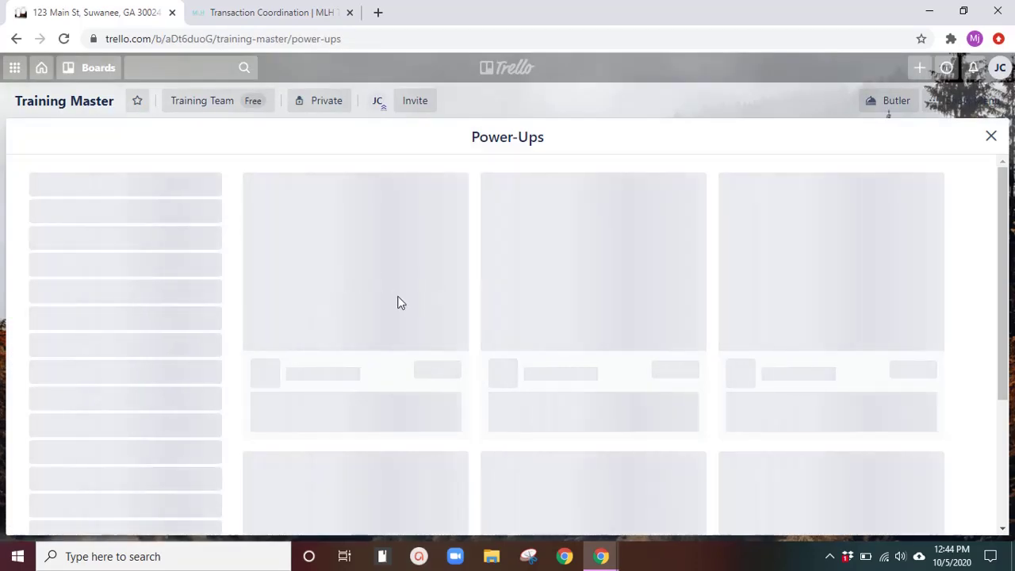
{"action": "scroll", "coordinate": [480, 344], "scroll_direction": "down", "scroll_amount": 6}
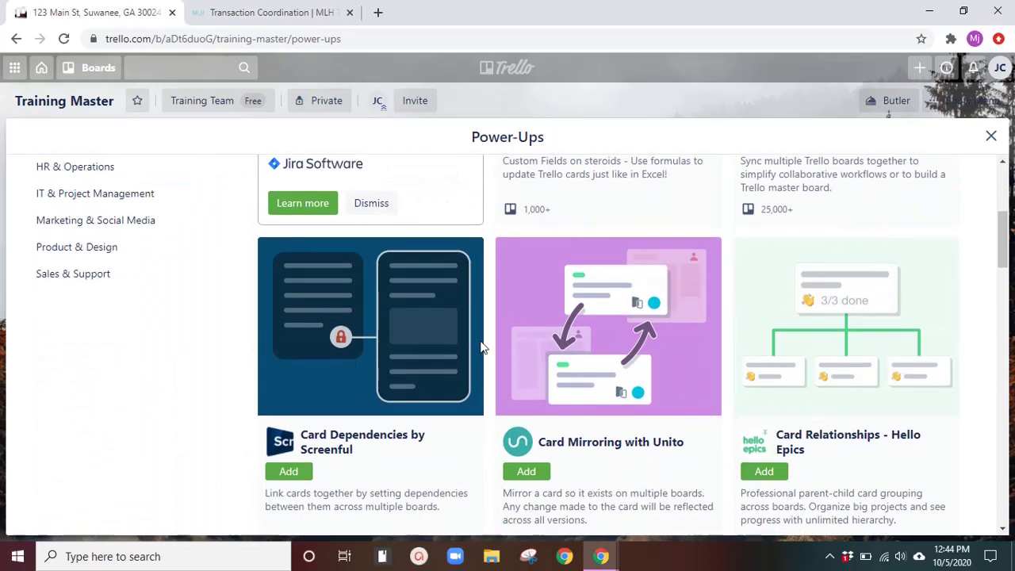
{"action": "scroll", "coordinate": [481, 356], "scroll_direction": "up", "scroll_amount": 6}
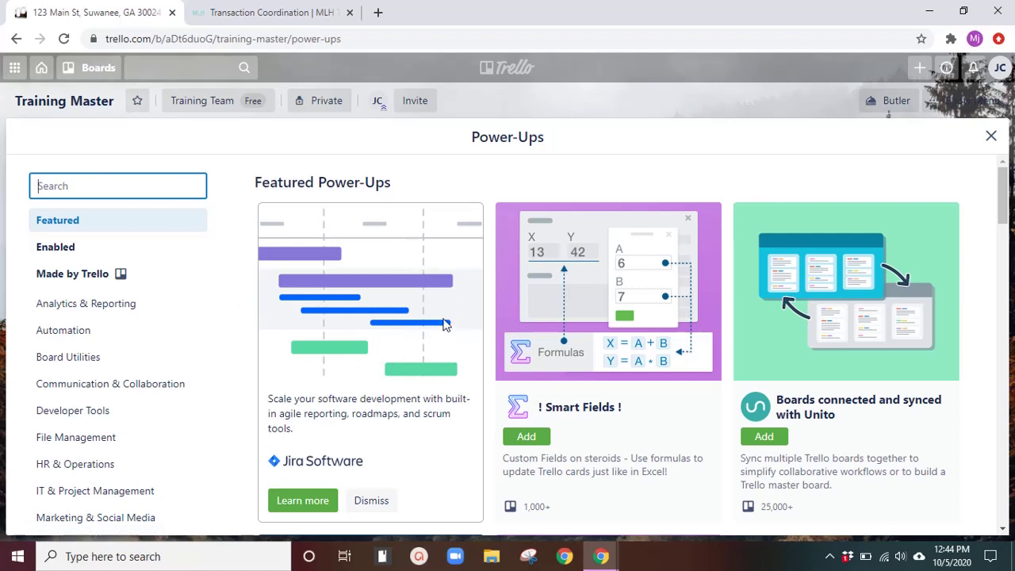
{"action": "left_click", "coordinate": [16, 38]}
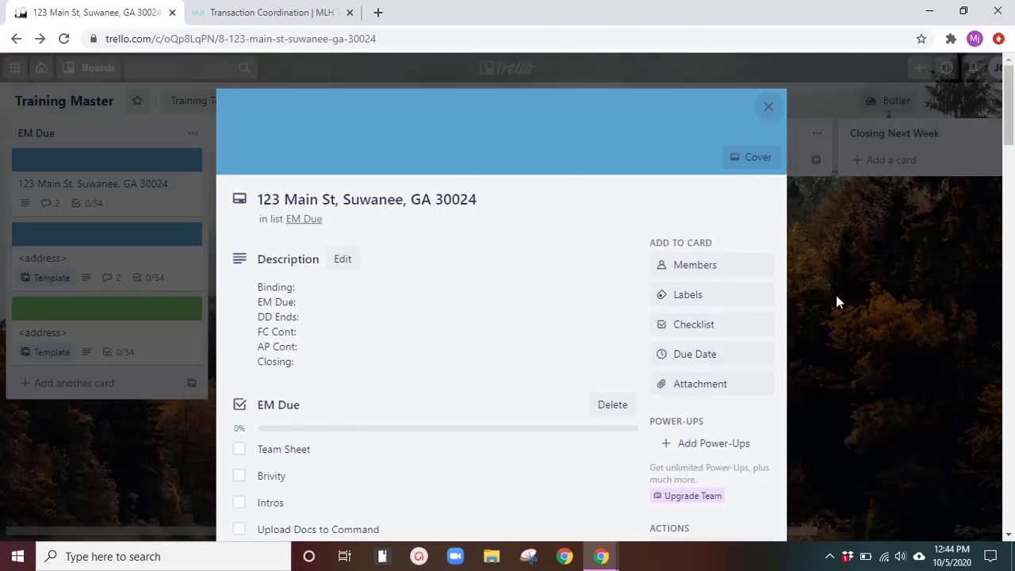
{"action": "left_click", "coordinate": [836, 295]}
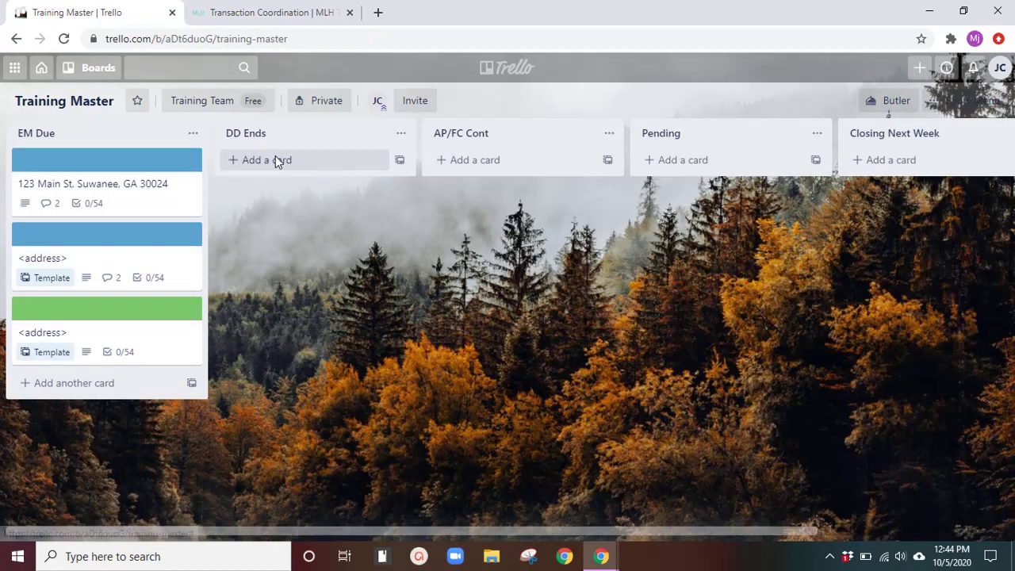
Step: Review the expanded Up Next list of due cards on the home page and open the board of the EM Due card due Oct 5
{"action": "left_click", "coordinate": [42, 69]}
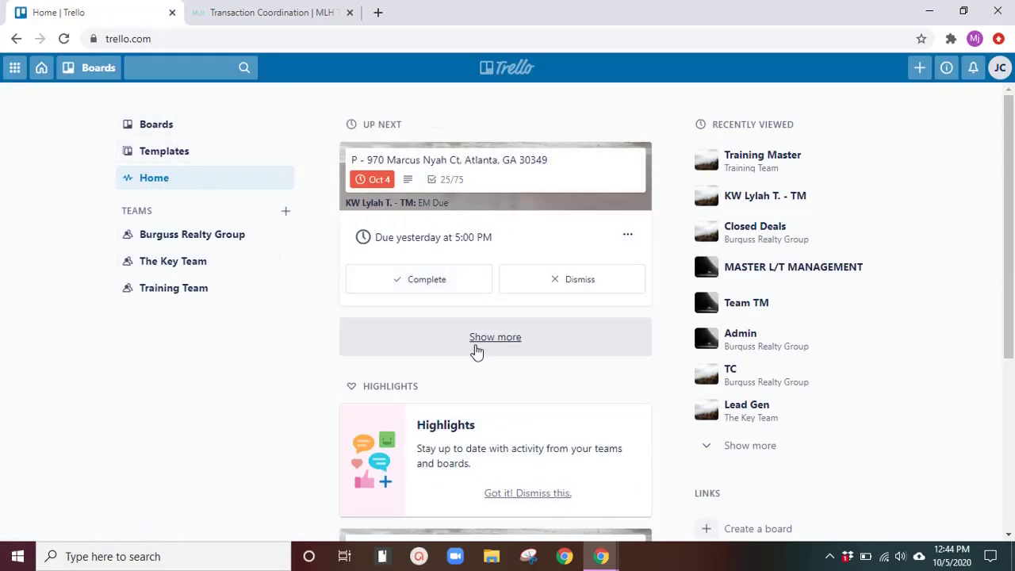
{"action": "left_click", "coordinate": [479, 339]}
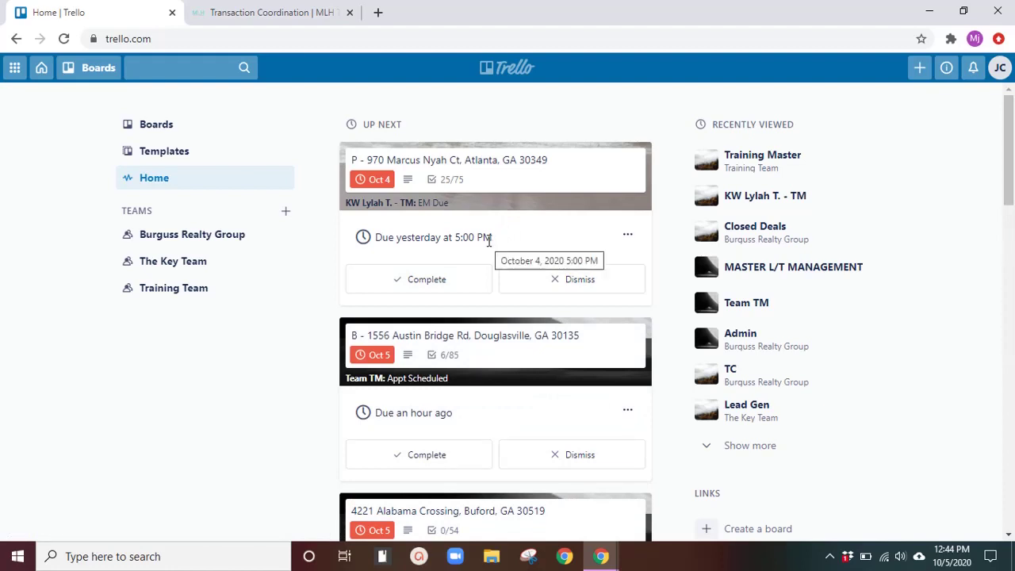
{"action": "mouse_move", "coordinate": [483, 245]}
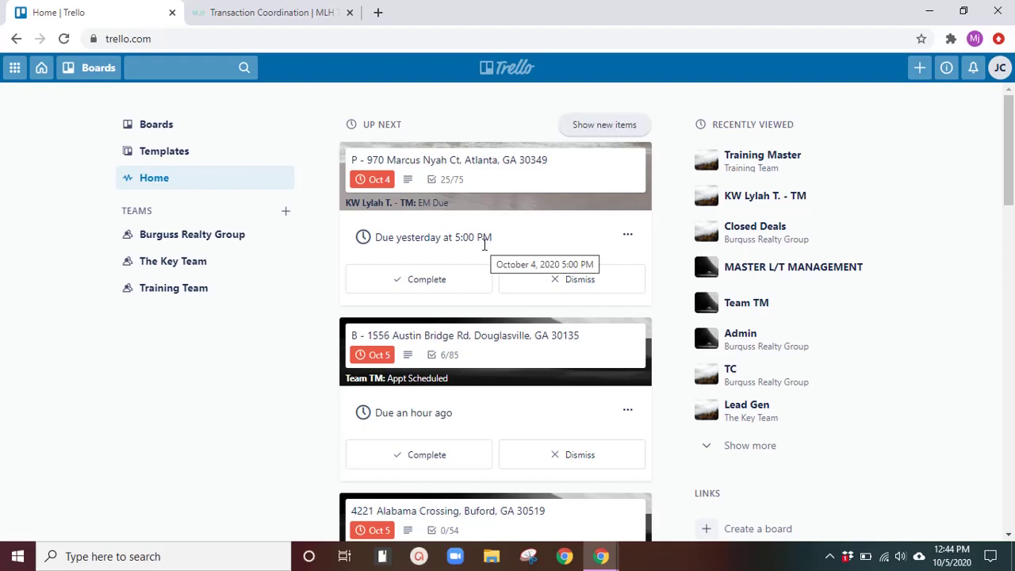
{"action": "scroll", "coordinate": [498, 309], "scroll_direction": "down", "scroll_amount": 5}
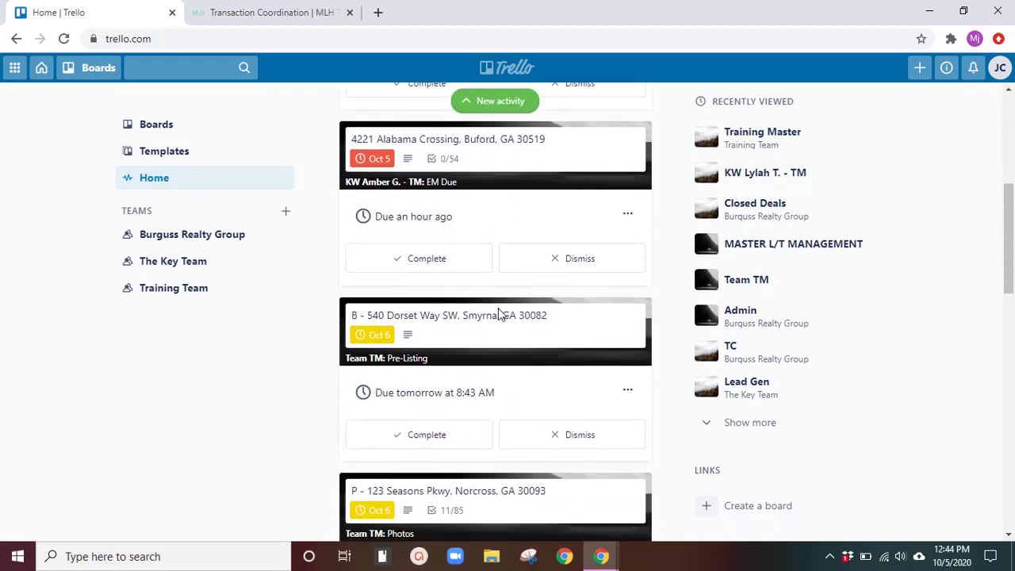
{"action": "scroll", "coordinate": [498, 313], "scroll_direction": "down", "scroll_amount": 7}
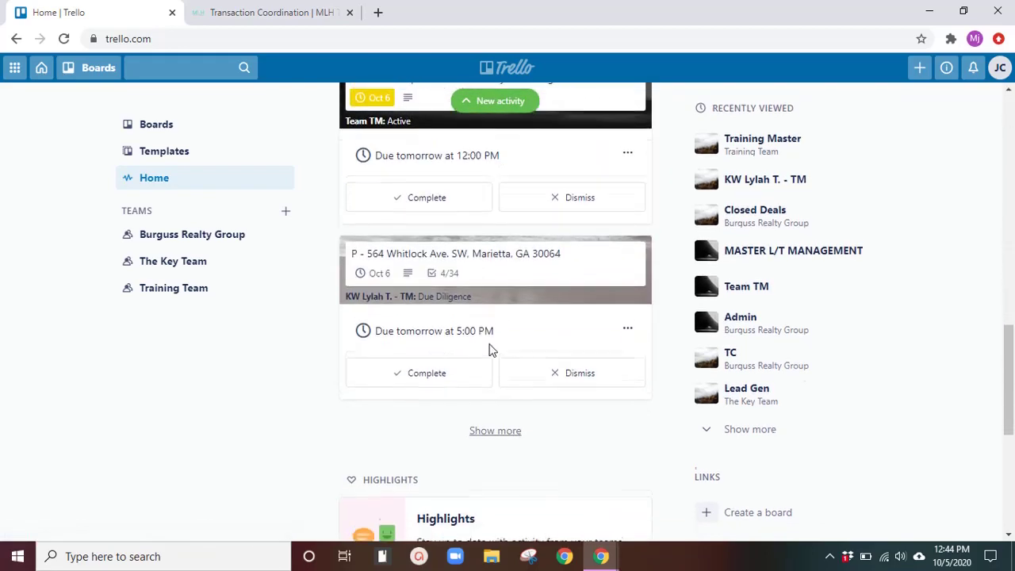
{"action": "scroll", "coordinate": [489, 349], "scroll_direction": "up", "scroll_amount": 12}
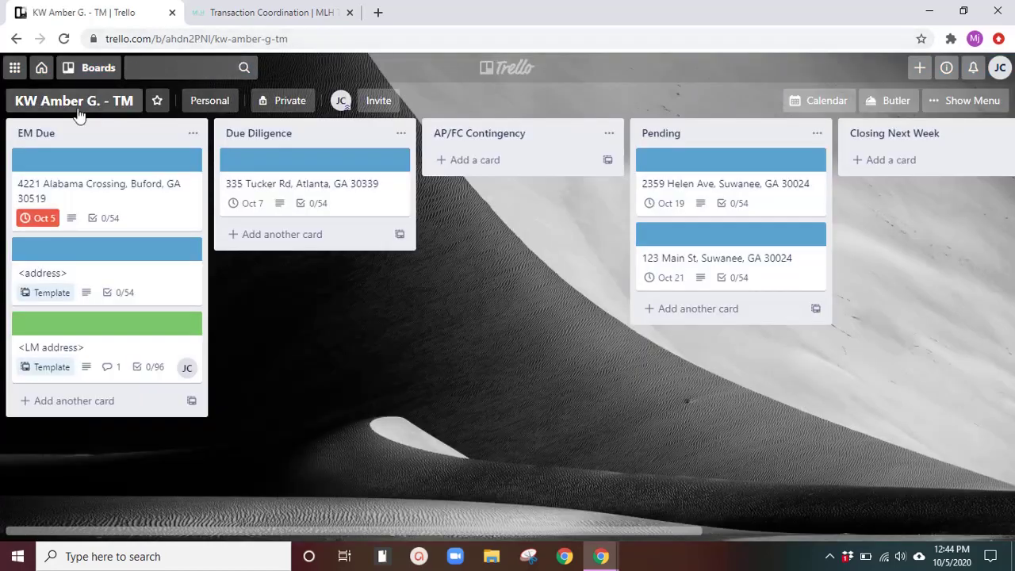
Step: Switch to the agent's board listed just below Training Master among the recent boards and examine its property cards, especially the Pending list
{"action": "left_click", "coordinate": [83, 68]}
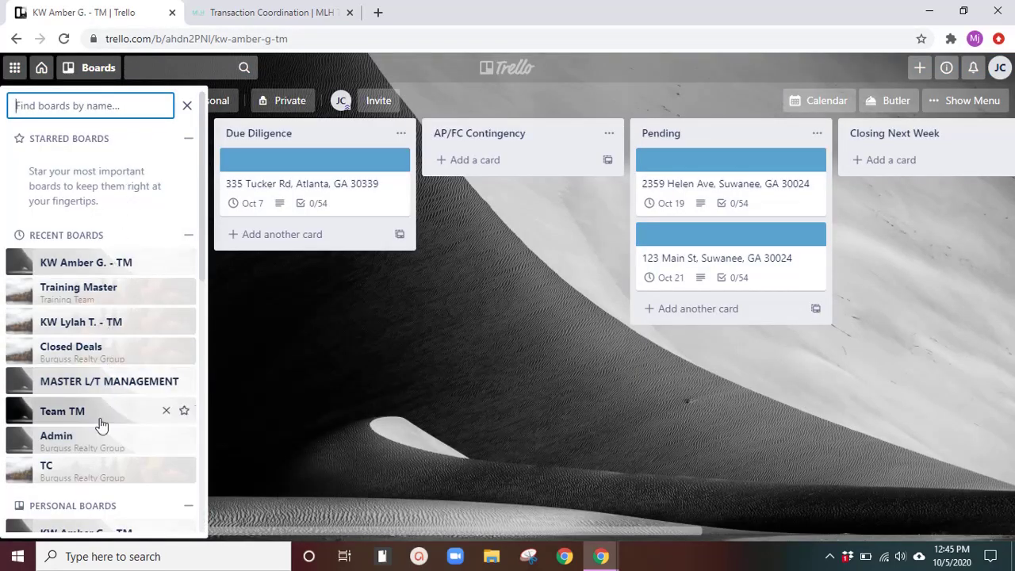
{"action": "scroll", "coordinate": [115, 379], "scroll_direction": "down", "scroll_amount": 3}
{"action": "scroll", "coordinate": [114, 378], "scroll_direction": "up", "scroll_amount": 5}
{"action": "left_click", "coordinate": [114, 322]}
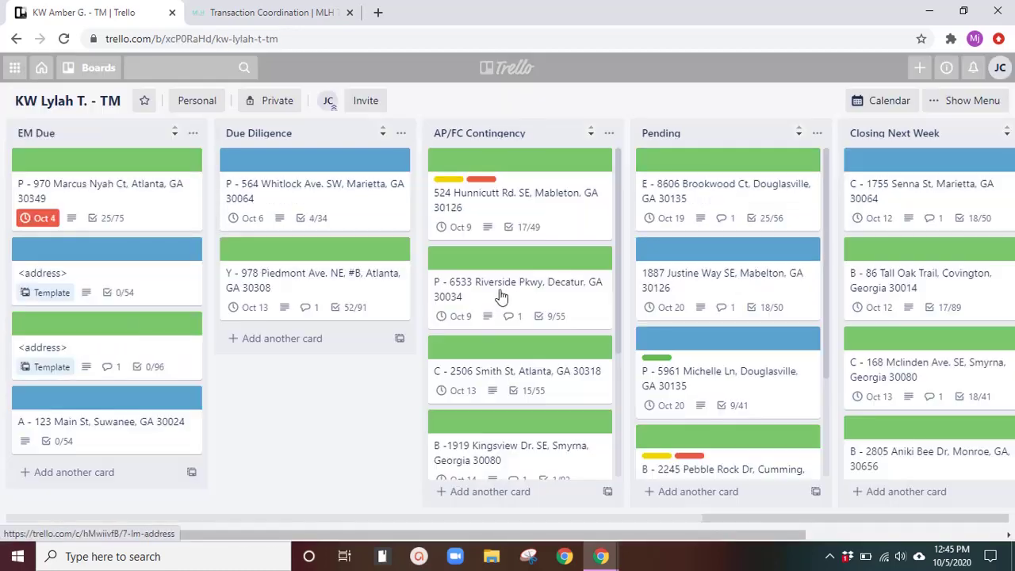
{"action": "scroll", "coordinate": [582, 373], "scroll_direction": "down", "scroll_amount": 2}
{"action": "scroll", "coordinate": [582, 373], "scroll_direction": "up", "scroll_amount": 2}
{"action": "scroll", "coordinate": [714, 356], "scroll_direction": "down", "scroll_amount": 2}
{"action": "scroll", "coordinate": [703, 414], "scroll_direction": "up", "scroll_amount": 1}
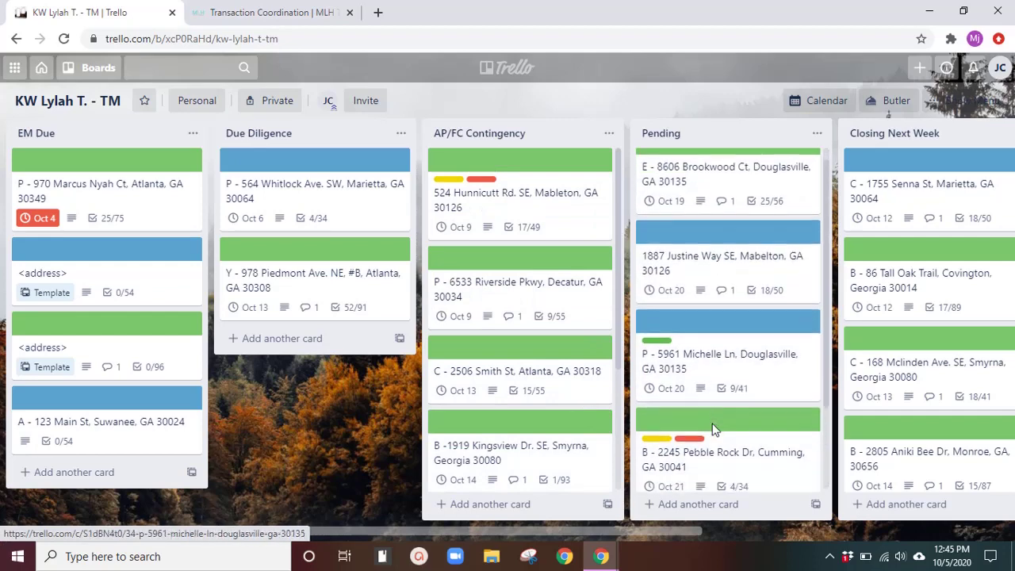
{"action": "scroll", "coordinate": [712, 428], "scroll_direction": "down", "scroll_amount": 1}
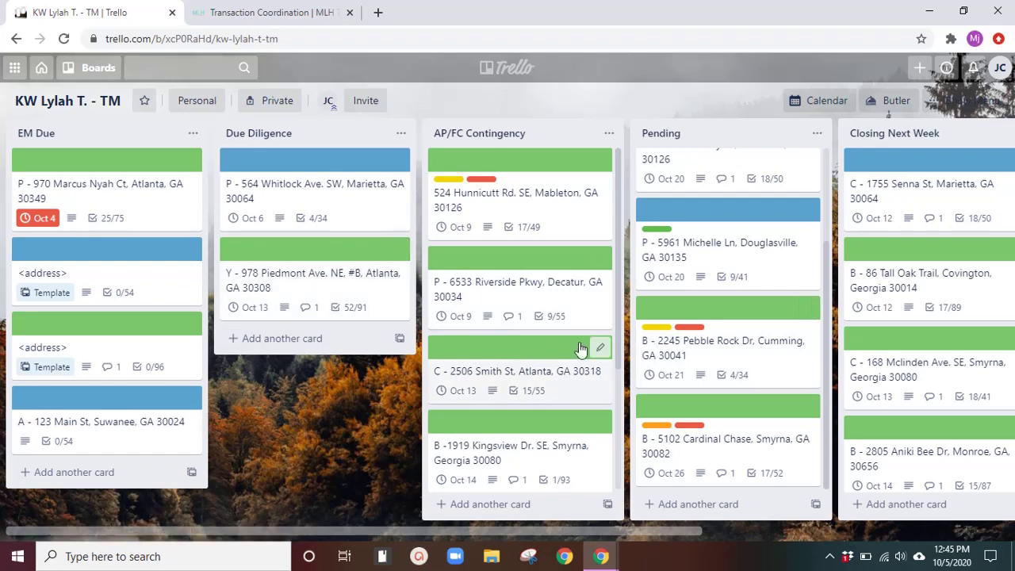
{"action": "scroll", "coordinate": [717, 373], "scroll_direction": "up", "scroll_amount": 2}
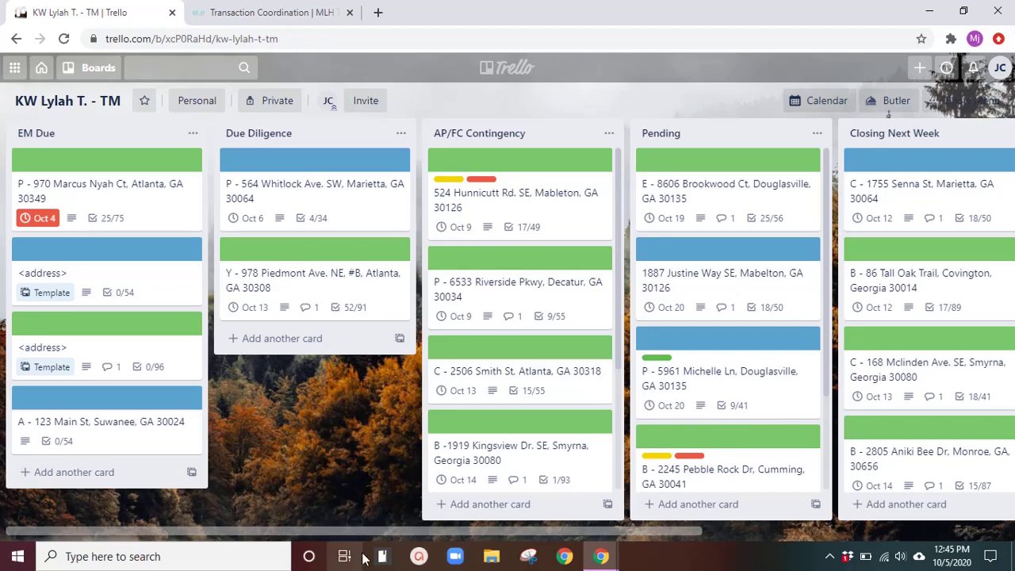
{"action": "left_click_drag", "start_coordinate": [316, 531], "coordinate": [256, 515]}
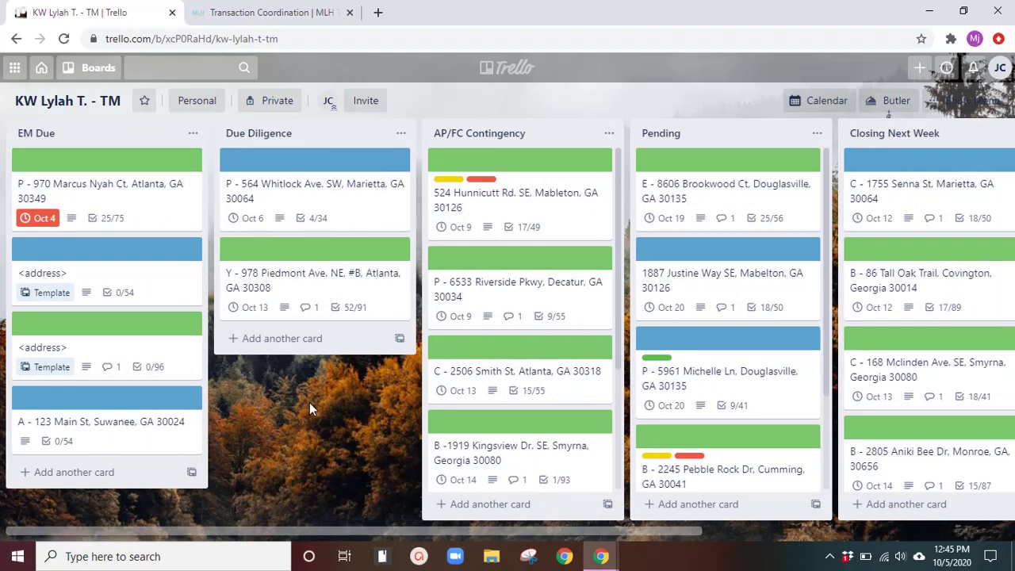